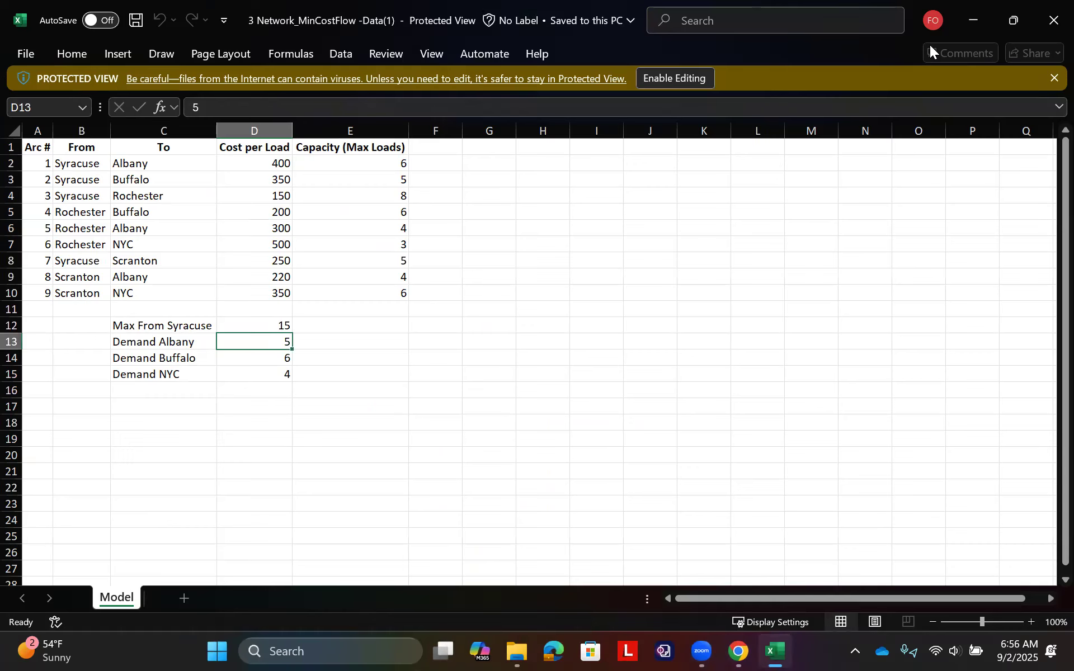
Enable editing for the protected min-cost-flow workbook
left_click(655, 80)
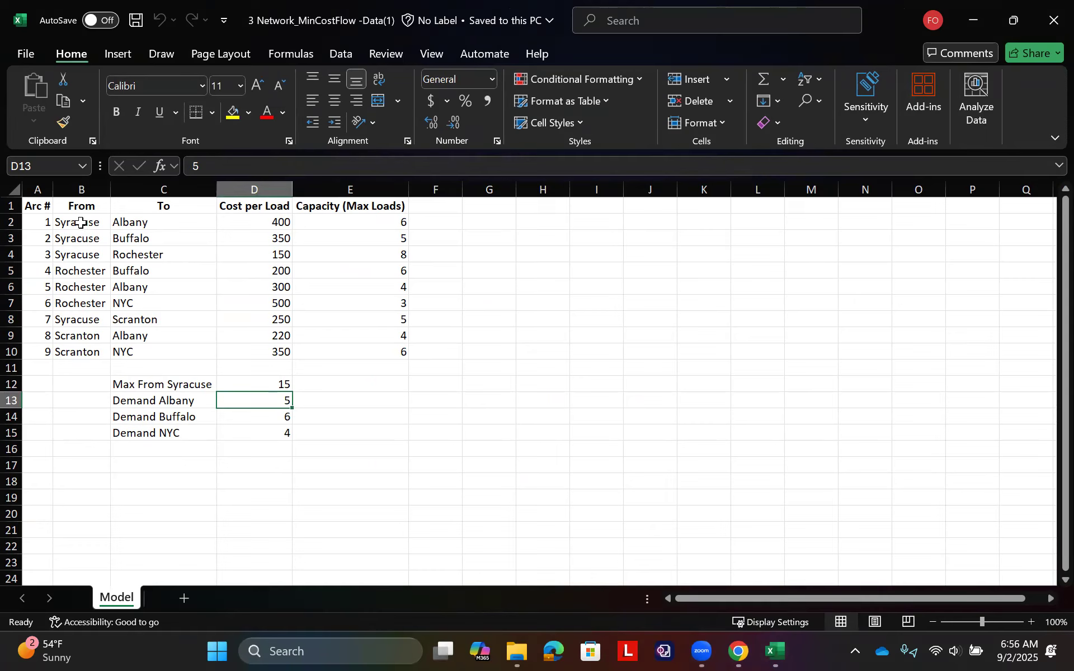
Examine the arc table's numbers, origins, destinations, costs and capacities, plus the Syracuse supply limit and the city demands
left_click_drag(25, 222, 45, 351)
left_click_drag(84, 222, 83, 351)
left_click_drag(151, 224, 151, 351)
left_click_drag(263, 222, 263, 344)
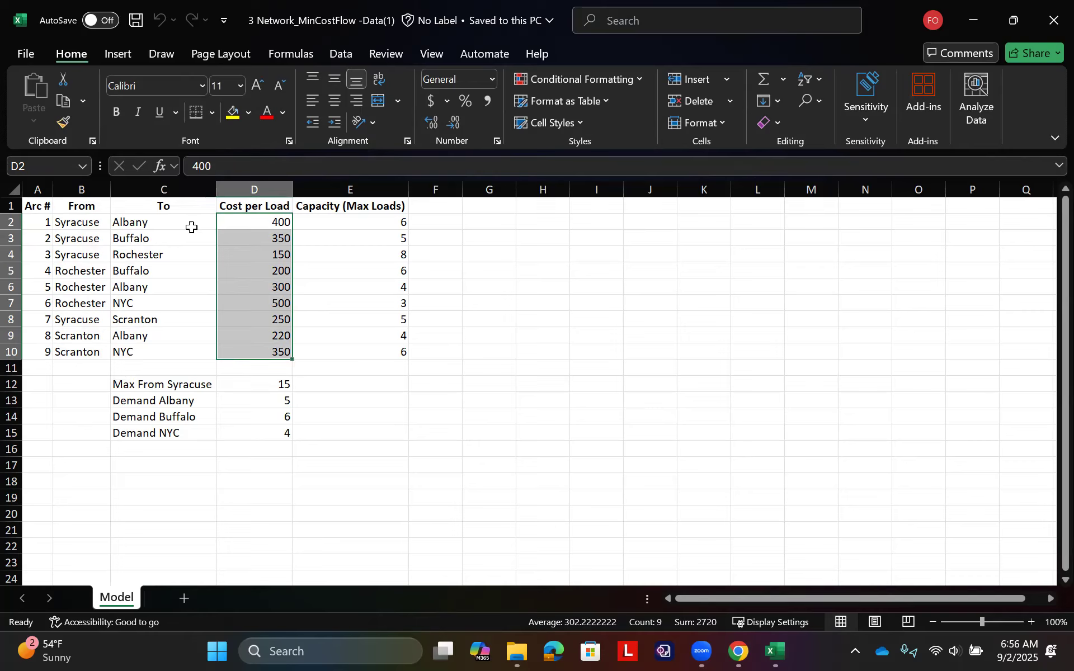
left_click_drag(348, 220, 363, 354)
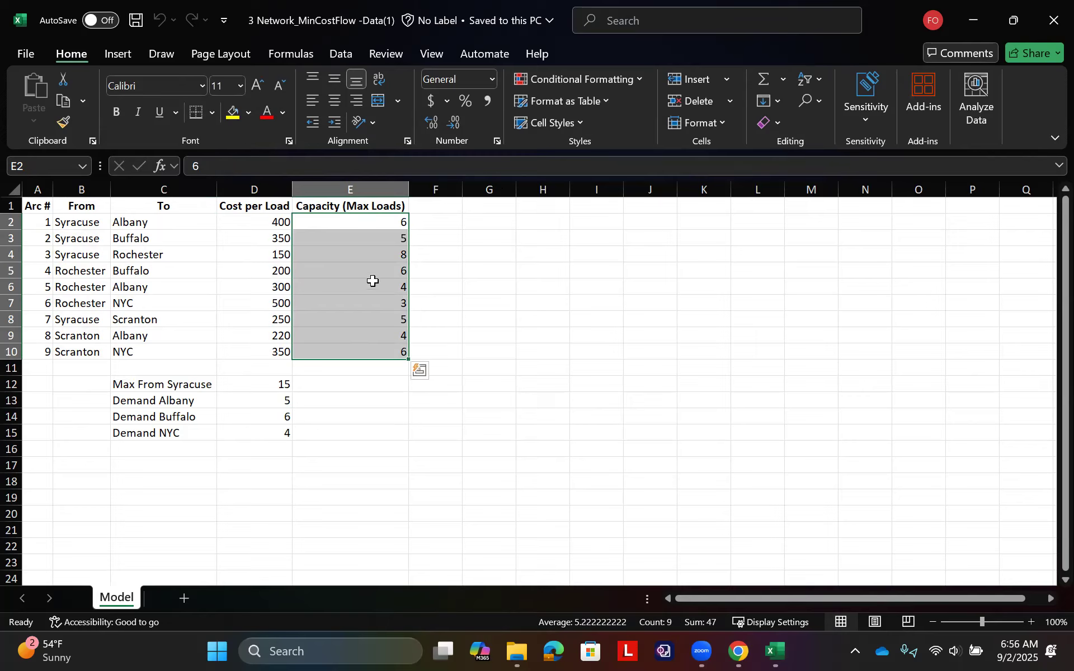
left_click(259, 386)
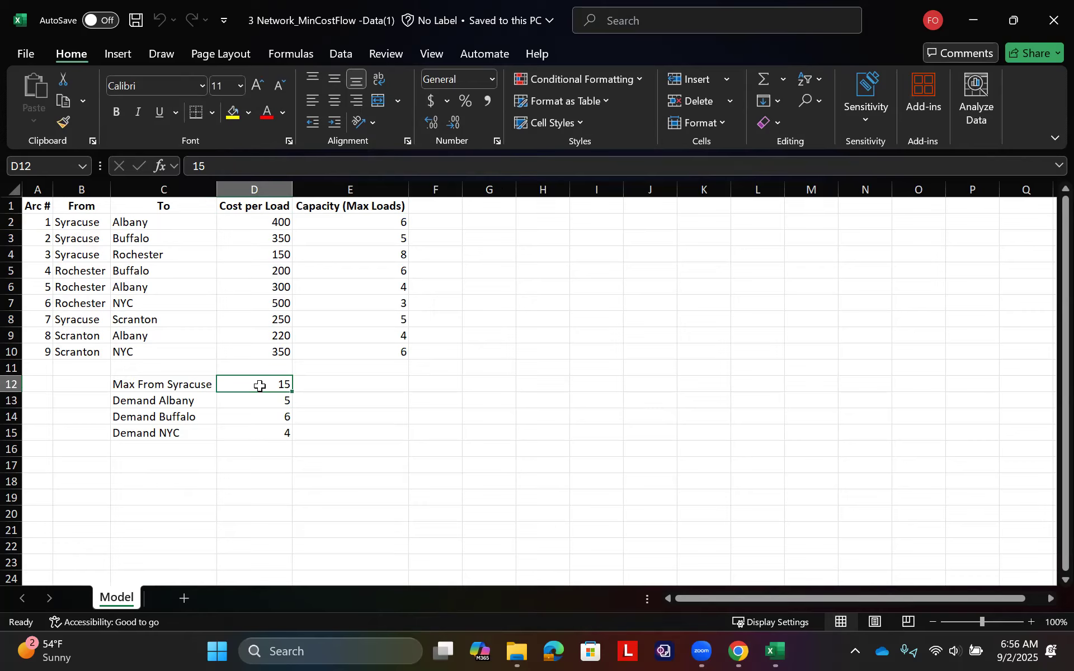
left_click(261, 401)
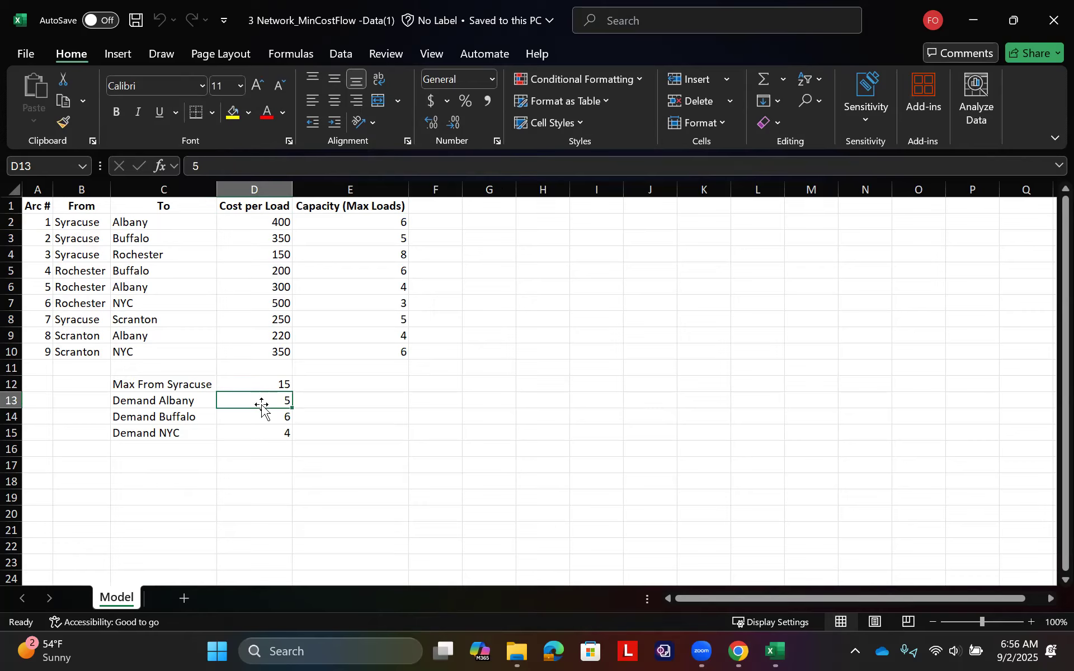
key("Down")
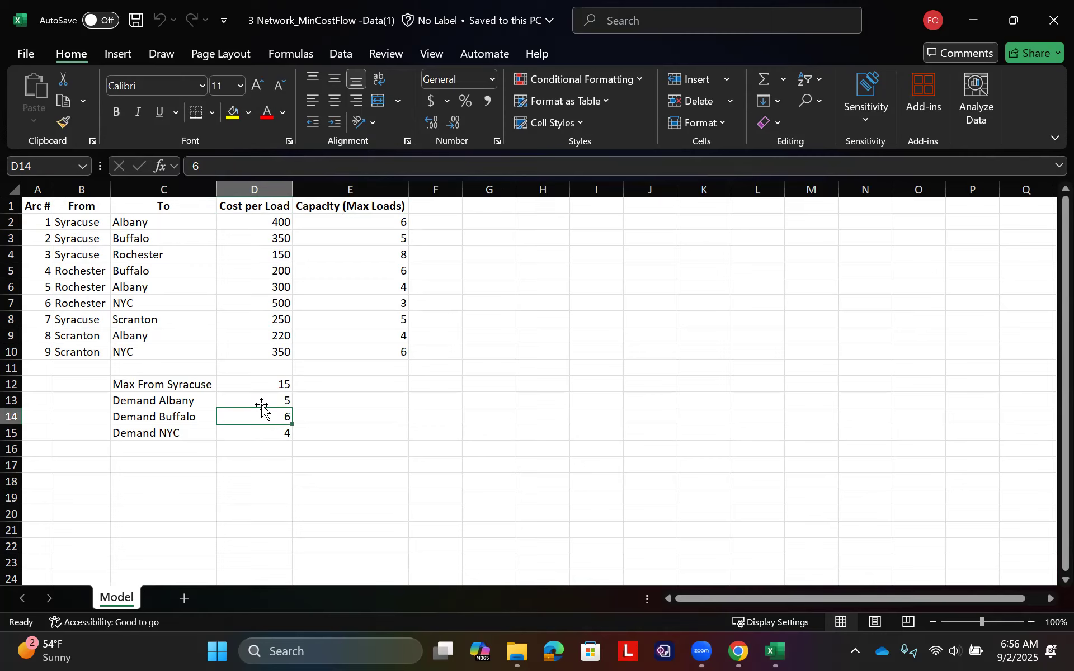
key("Down")
key("Down")
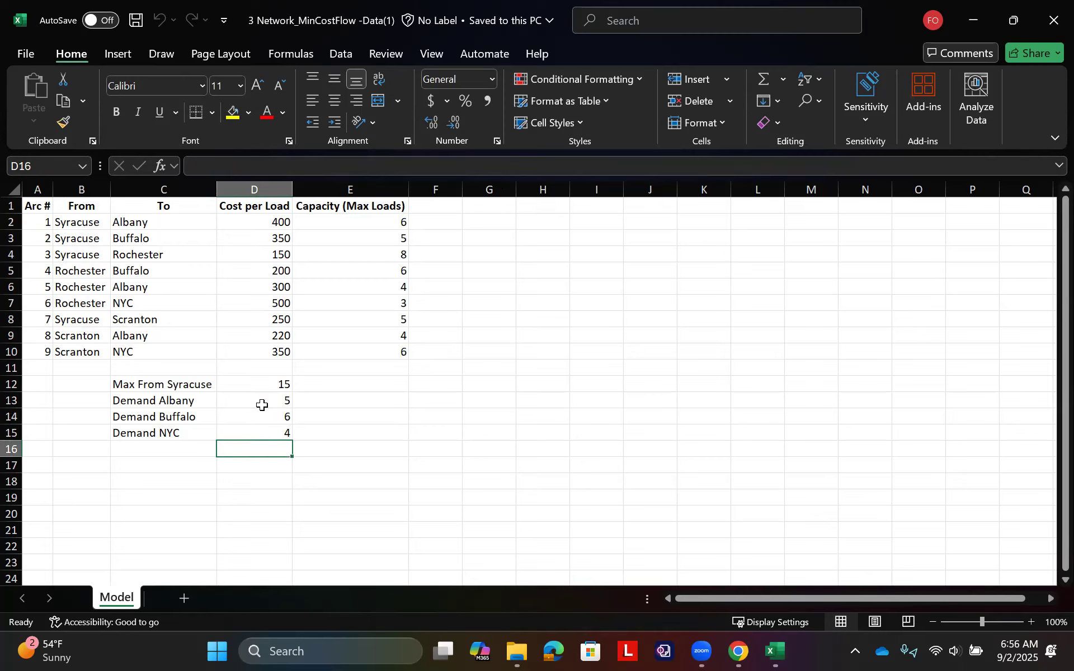
key("Left")
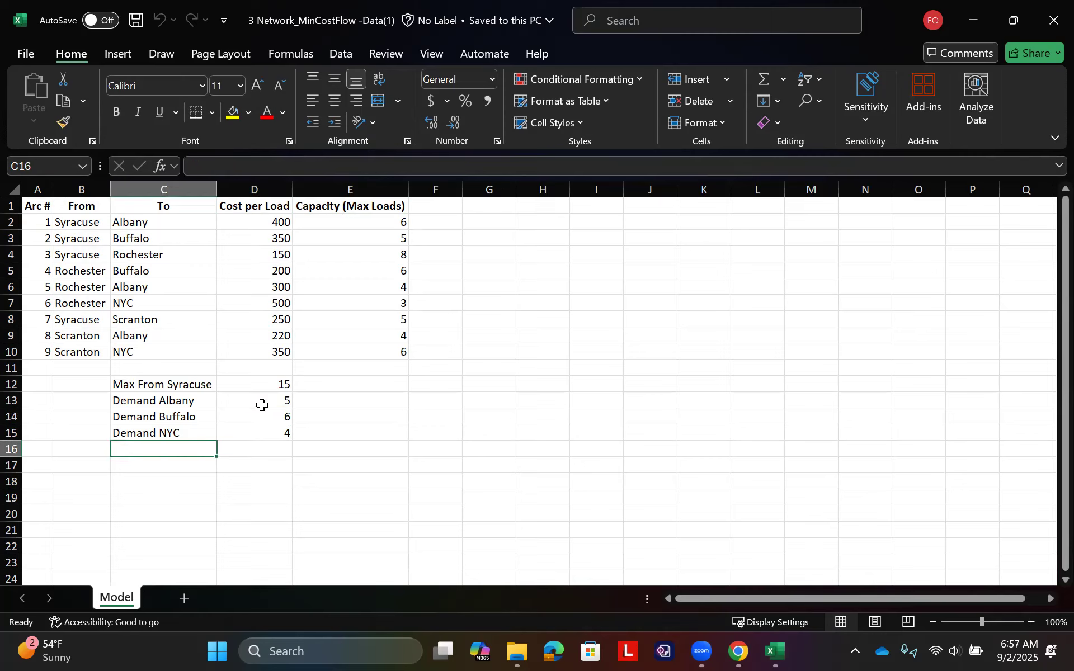
left_click(175, 254)
key("ctrl+c")
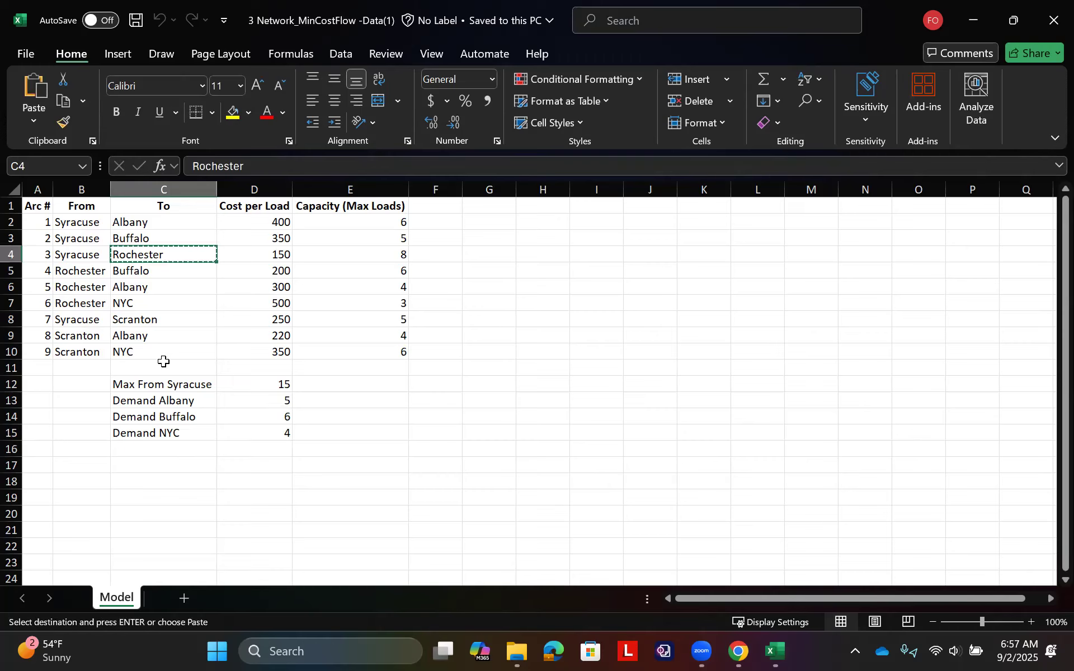
left_click(158, 452)
key("ctrl+c")
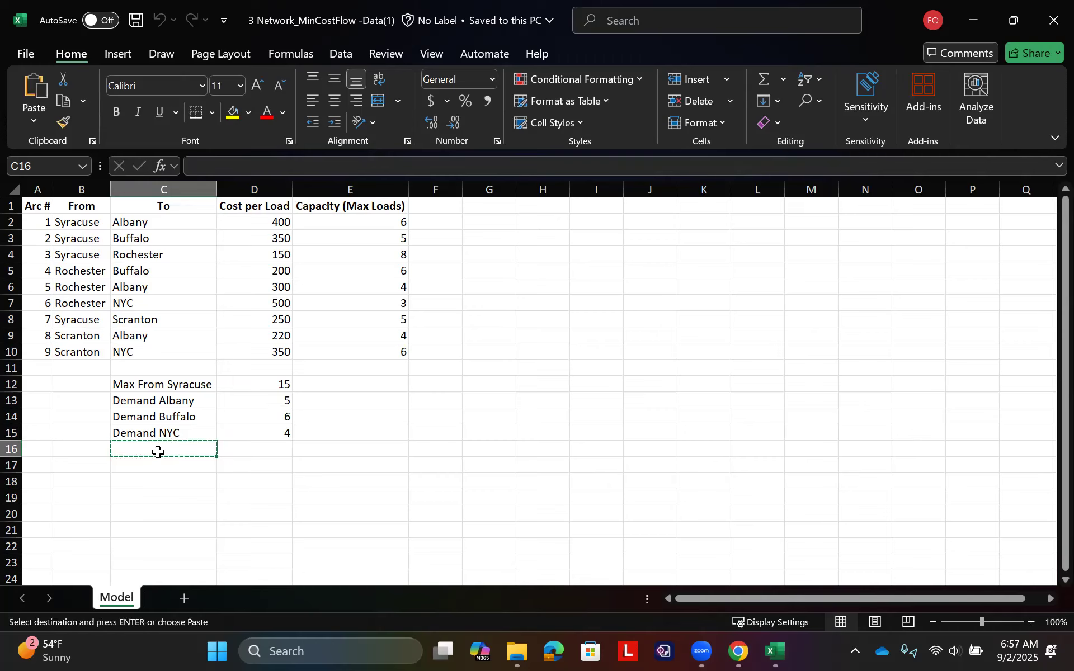
Copy the Rochester name from C4 into C16 and extend it to the label "Rochester Hub"
left_click(140, 255)
key("ctrl+c")
left_click(143, 465)
left_click(141, 452)
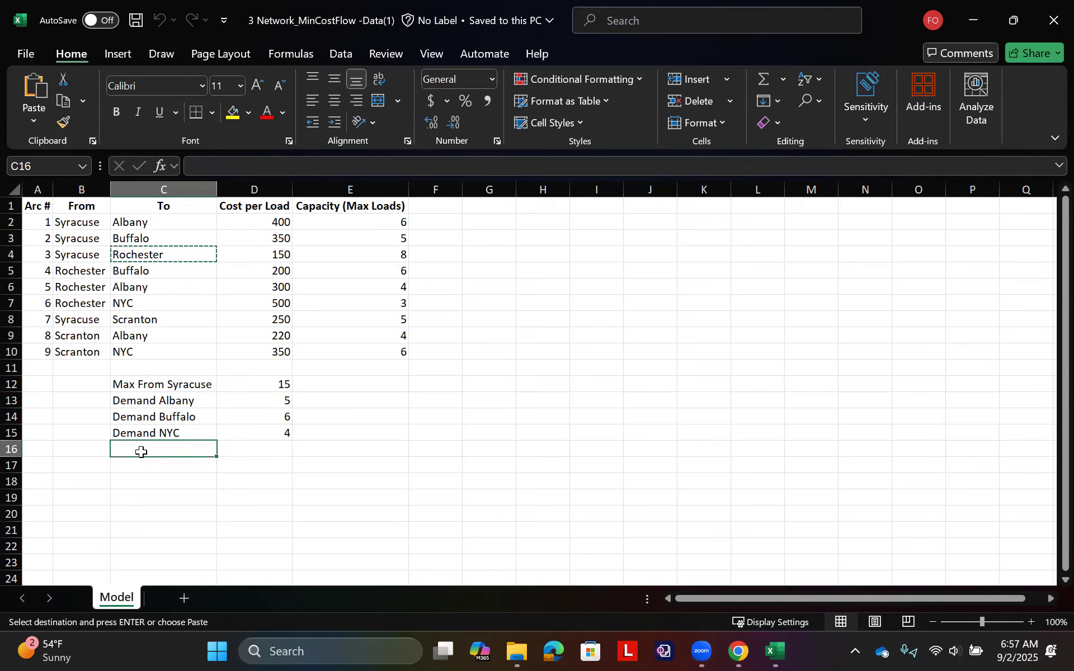
key("ctrl+v")
double_click(171, 449)
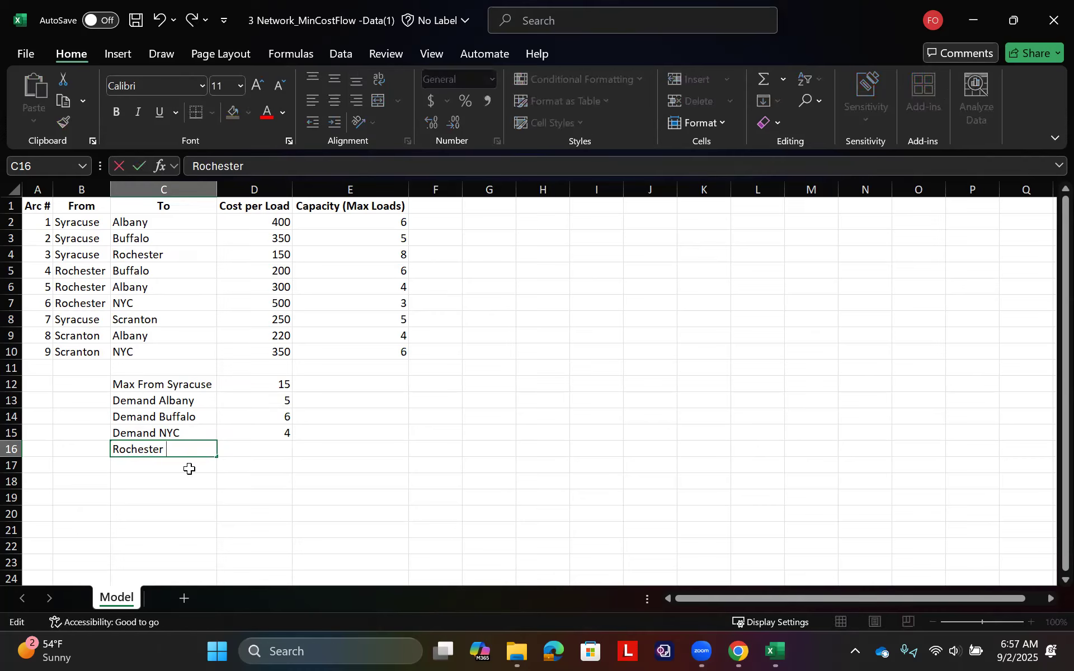
type("Hub")
key("Return")
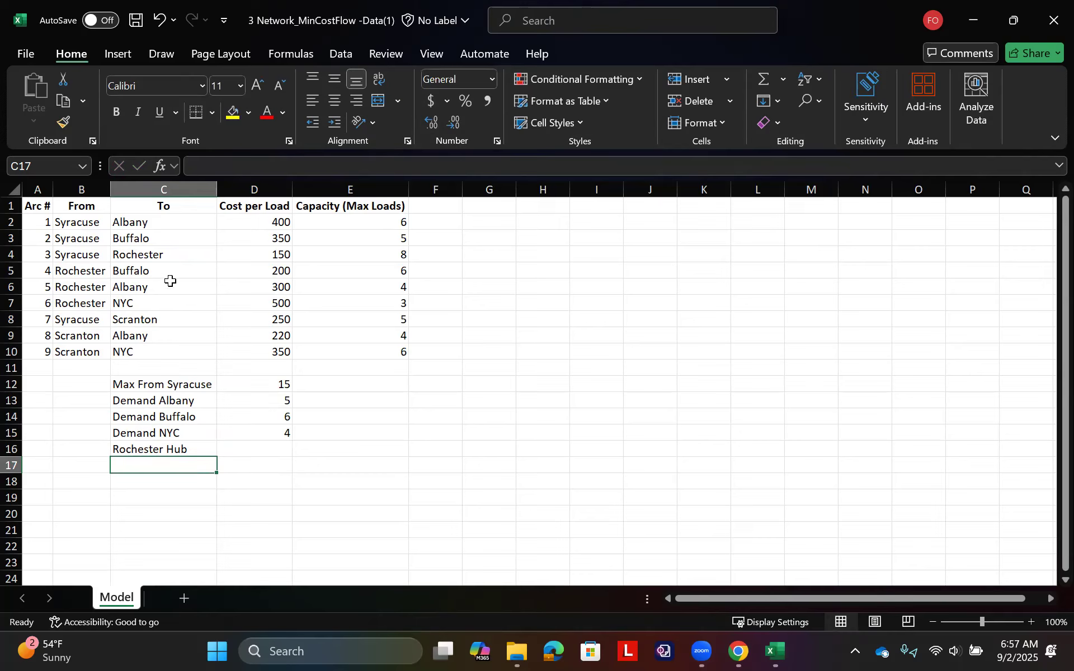
Copy the Scranton name from C8 into C17 and extend it to the label "Scranton Hub"
left_click(148, 320)
key("ctrl+c")
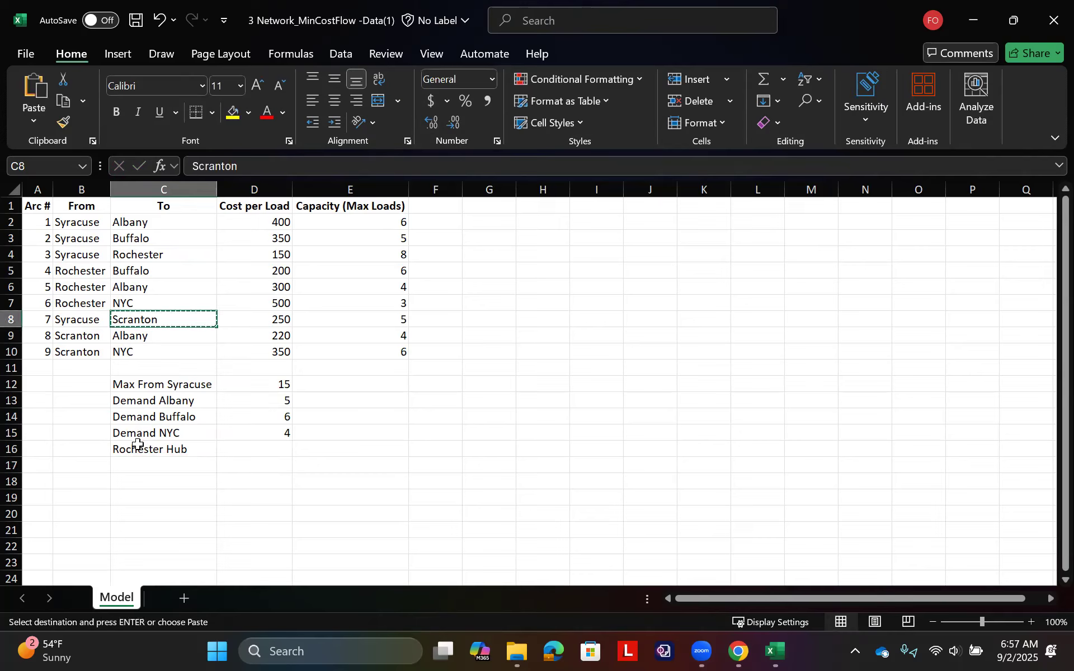
left_click(137, 470)
key("ctrl+v")
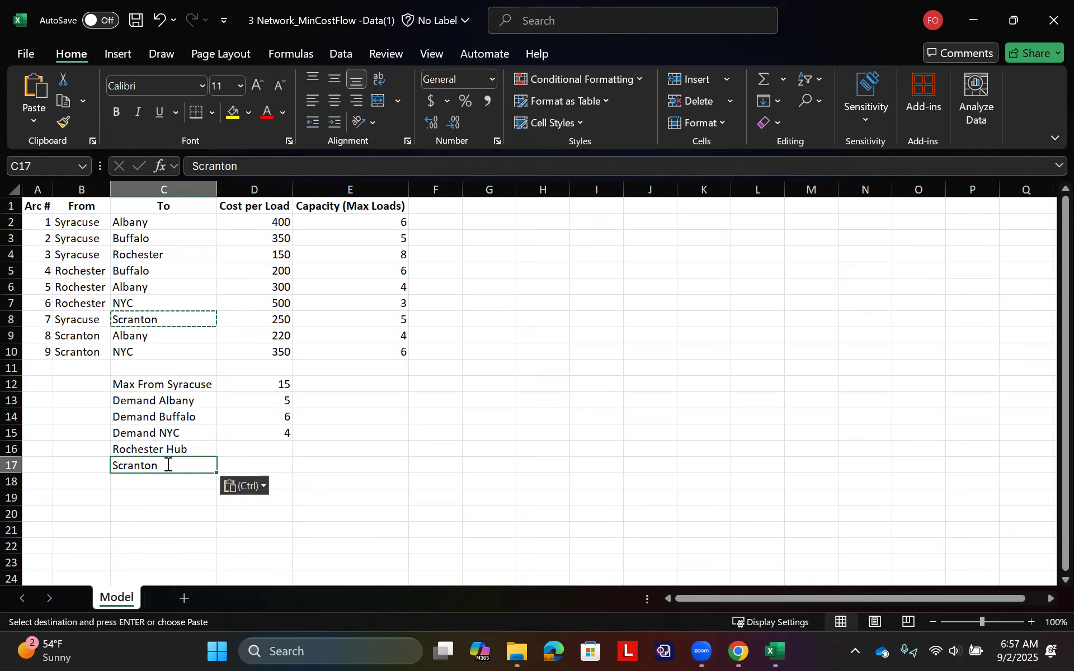
double_click(168, 465)
type("Hub")
key("Tab")
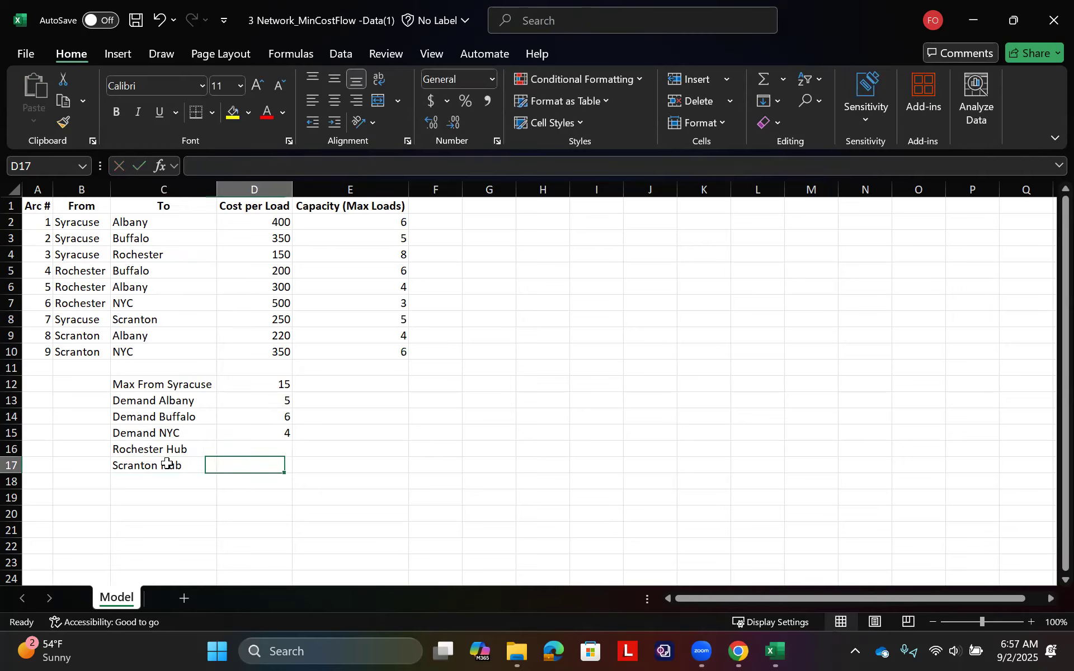
Enter the heading "Model" in F1 beside the data and make column F bold
left_click_drag(43, 204, 369, 466)
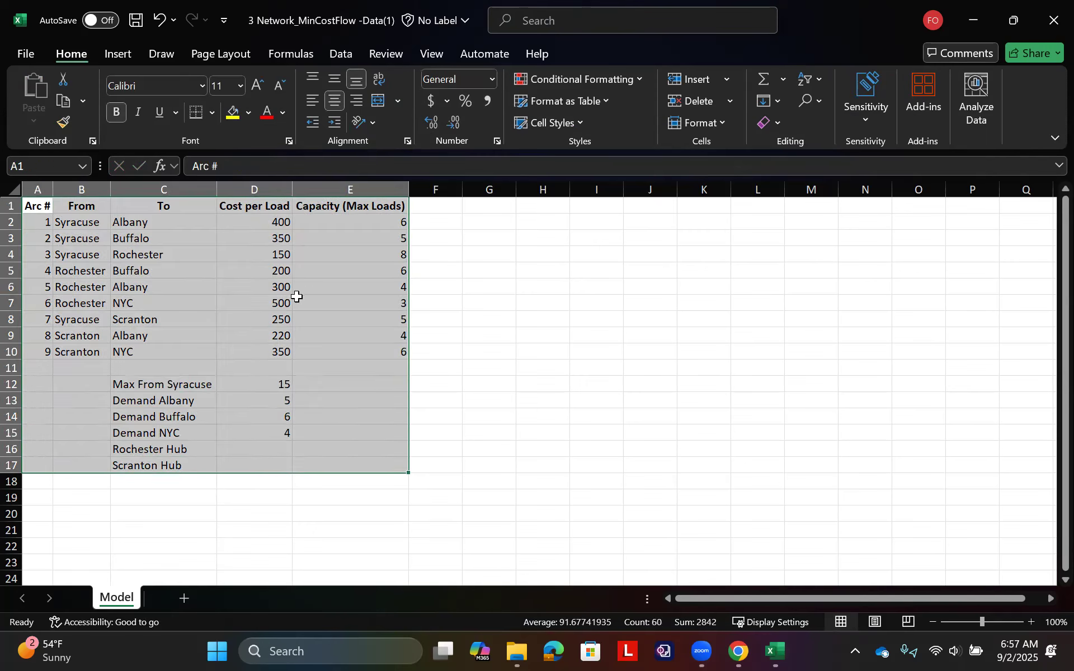
left_click(440, 204)
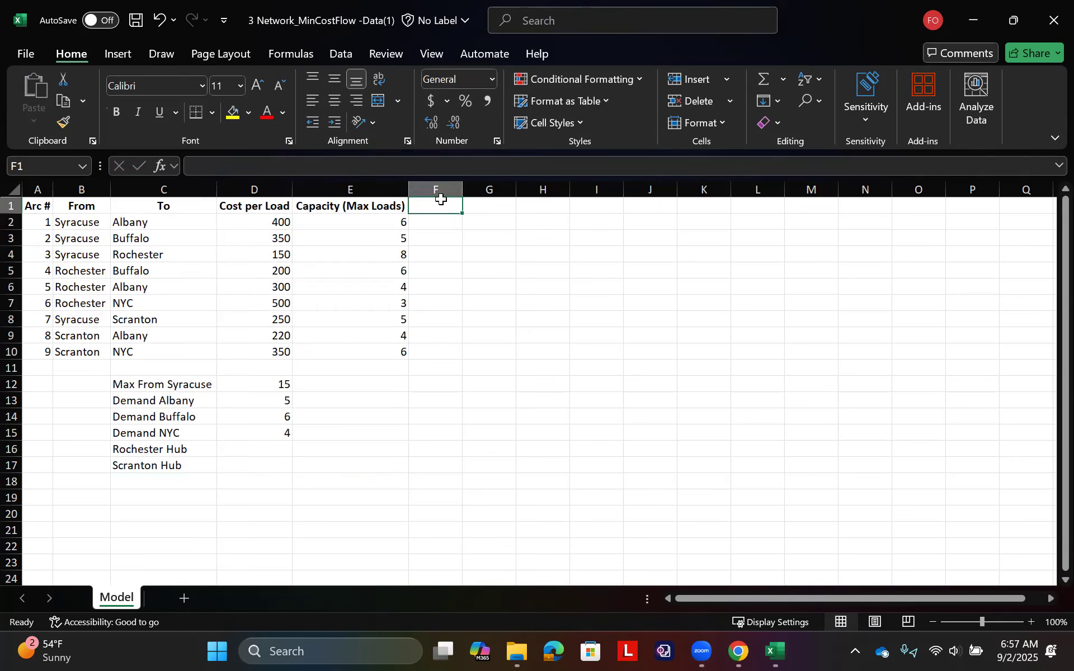
type("Model")
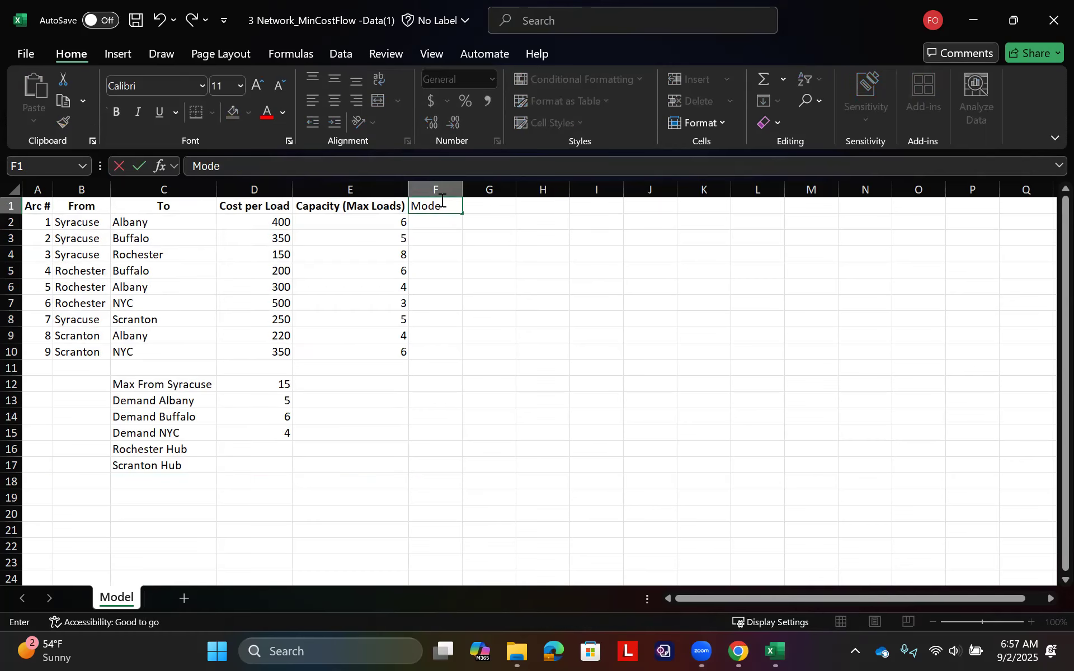
key("Tab")
left_click(439, 187)
key("ctrl+b")
key("ctrl+b")
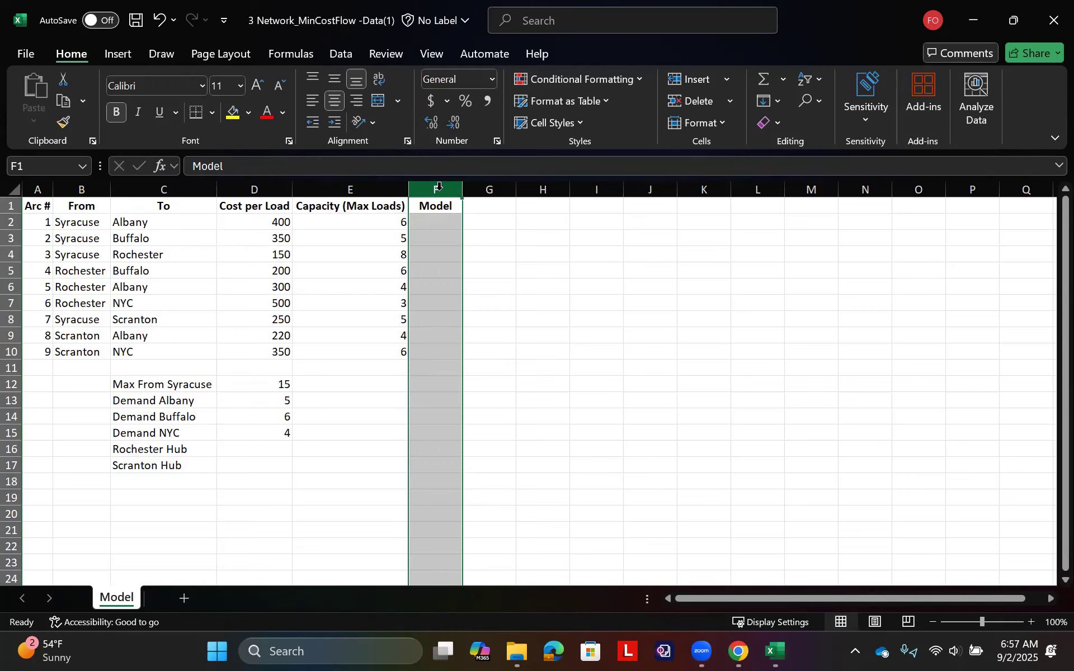
Give column F a light aqua fill and a red font colour
left_click(248, 113)
left_click(425, 224)
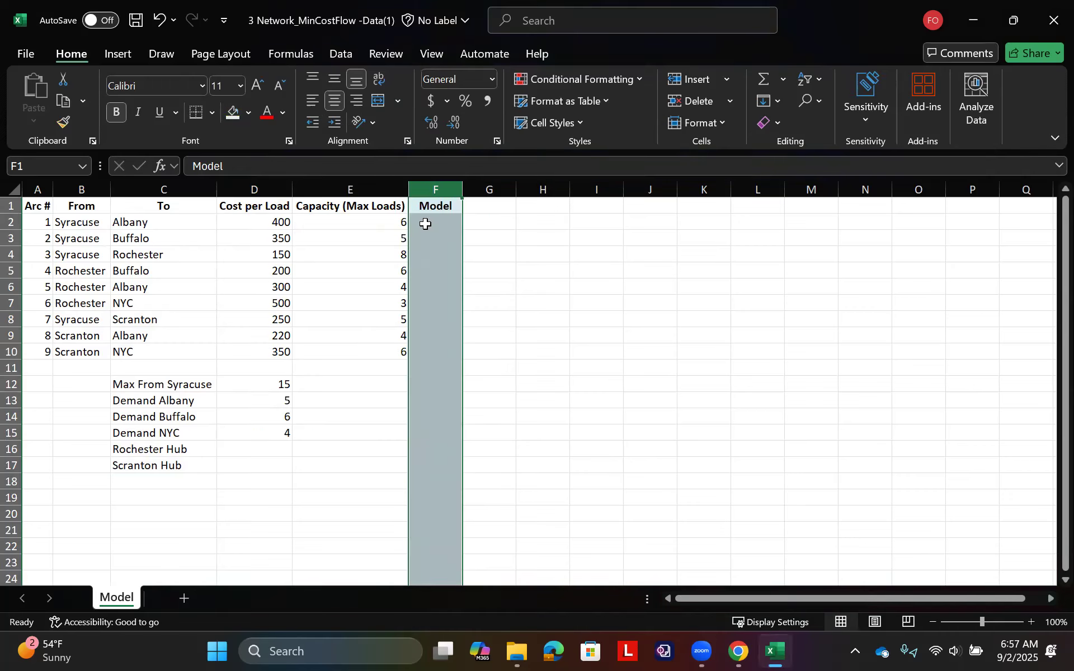
left_click(273, 110)
Number the first model section 1 in F2 and add the bold label "Min Cost" in G2
left_click(443, 229)
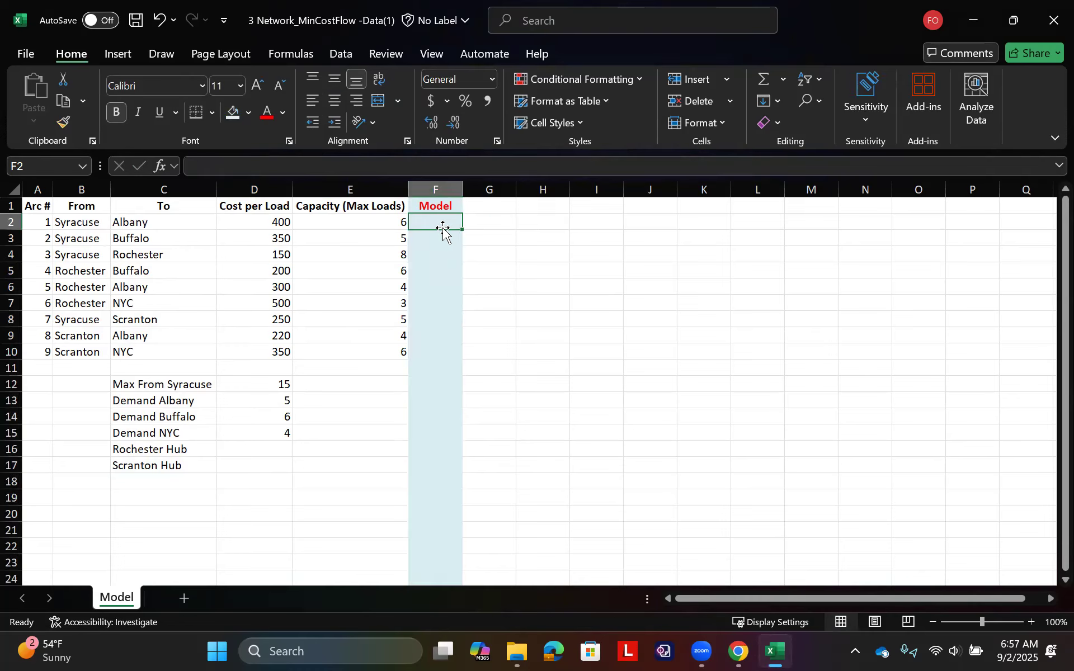
type("1")
key("Tab")
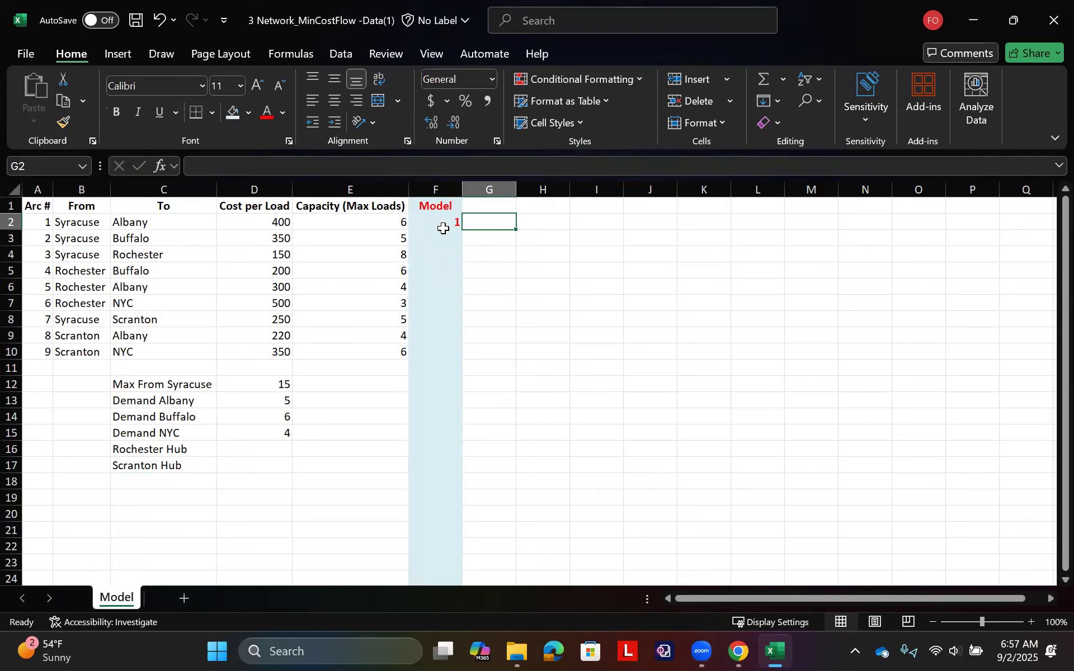
type("Min")
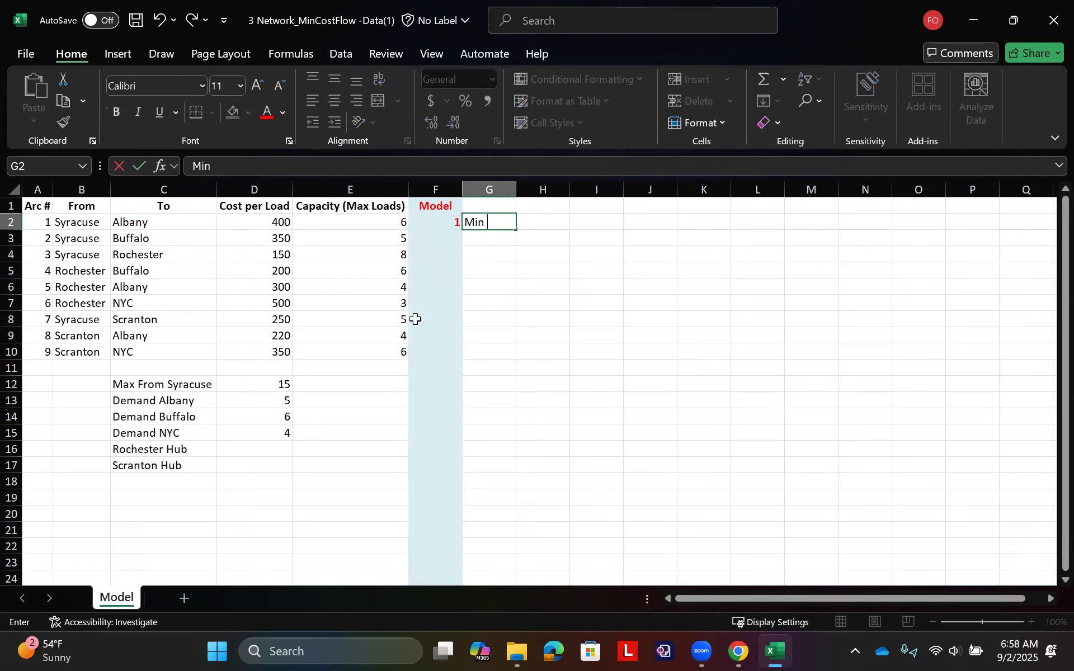
type(" Cost")
key("Tab")
left_click(481, 221)
key("ctrl+b")
Fill the objective cell G3 under Min Cost with the standard light green colour
left_click(484, 236)
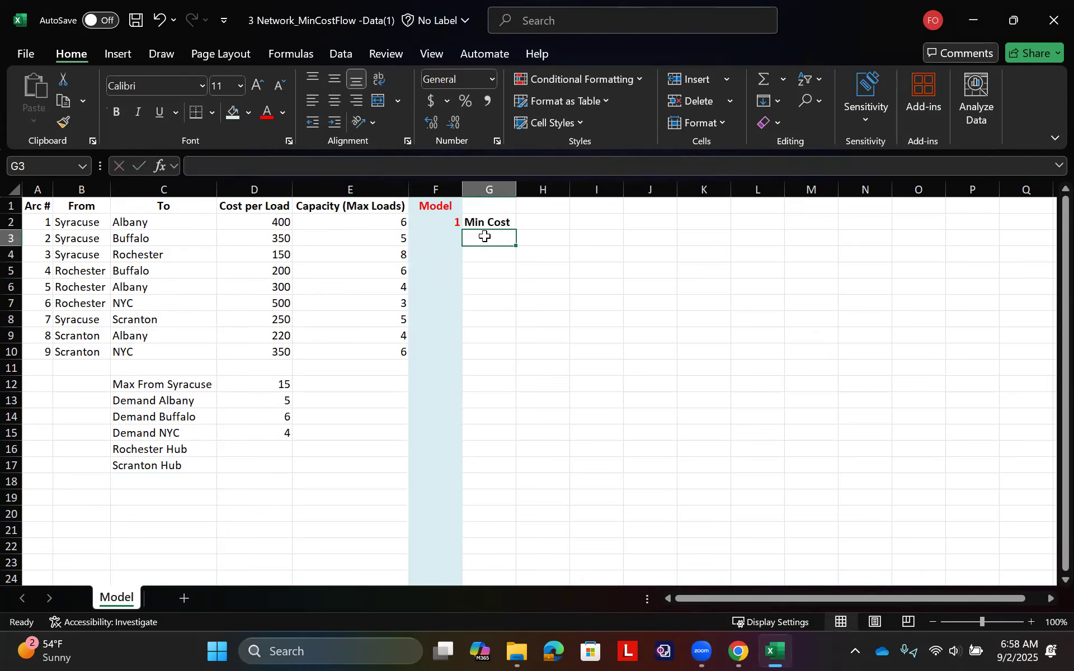
left_click(247, 107)
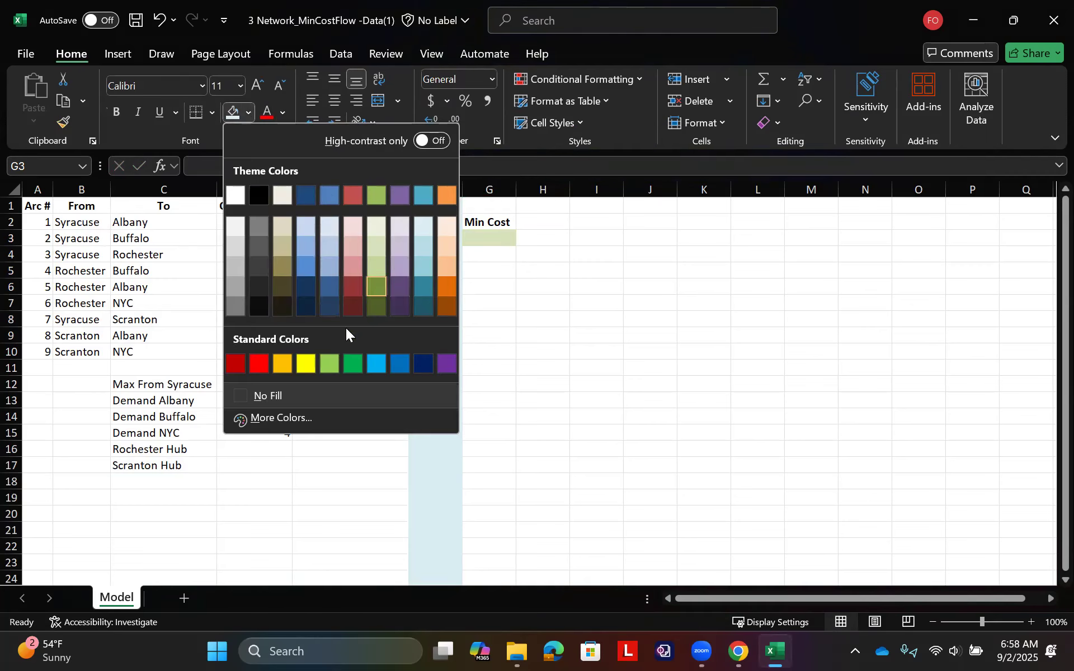
left_click(335, 362)
Number the second model section 2 in F5 and add the bold heading "Decision Variables" in G5
left_click(443, 269)
type("2")
key("Tab")
key("ctrl+b")
type("Dew")
key("BackSpace")
type("cis")
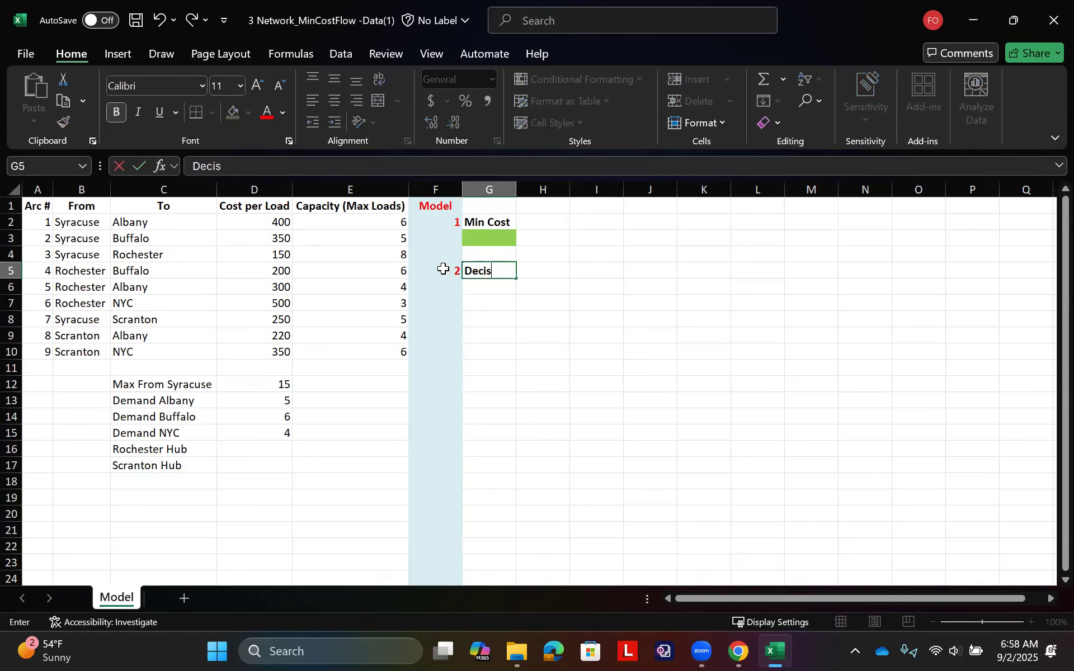
type("ion Variables")
key("Return")
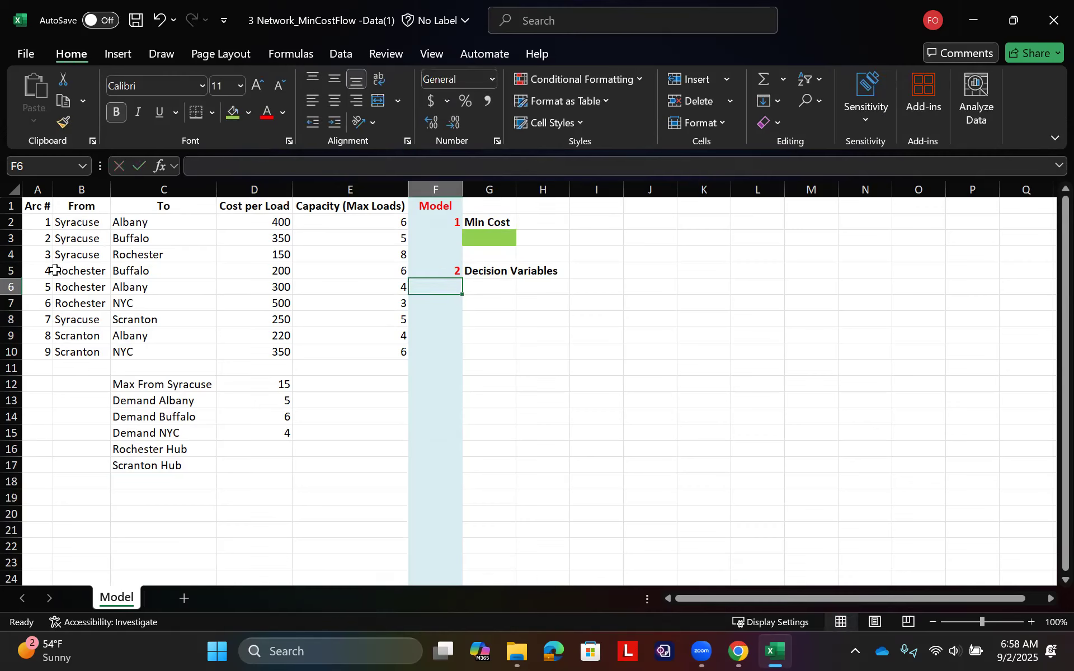
Copy the Arc #, From and To columns (A1:C10) to the Decision Variables section starting at G6
left_click_drag(34, 207, 162, 350)
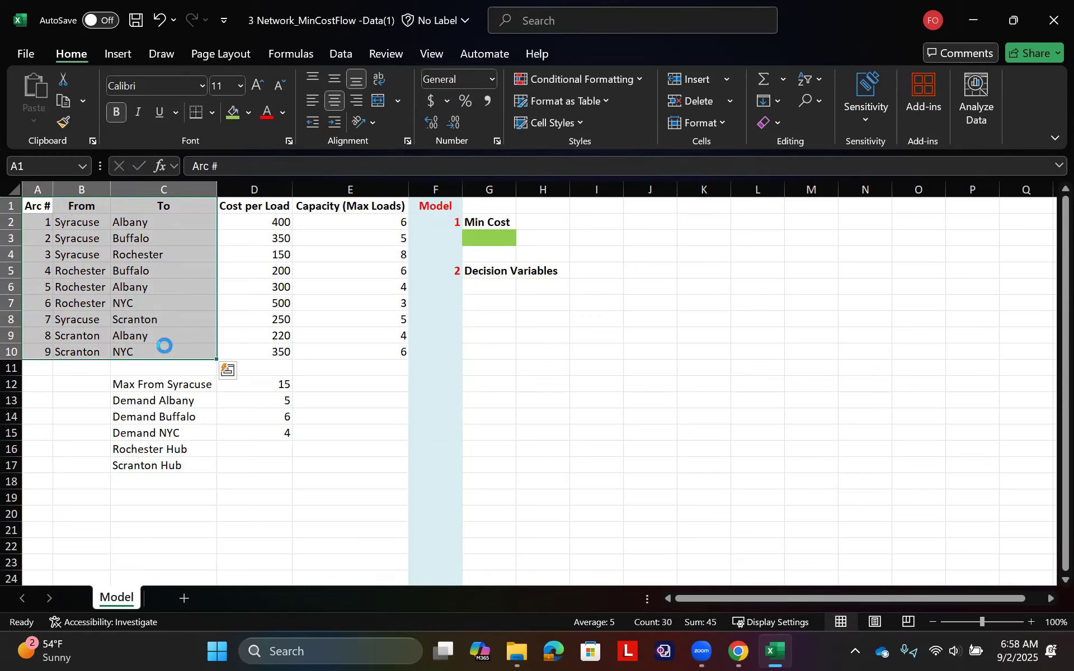
key("ctrl+c")
left_click(491, 282)
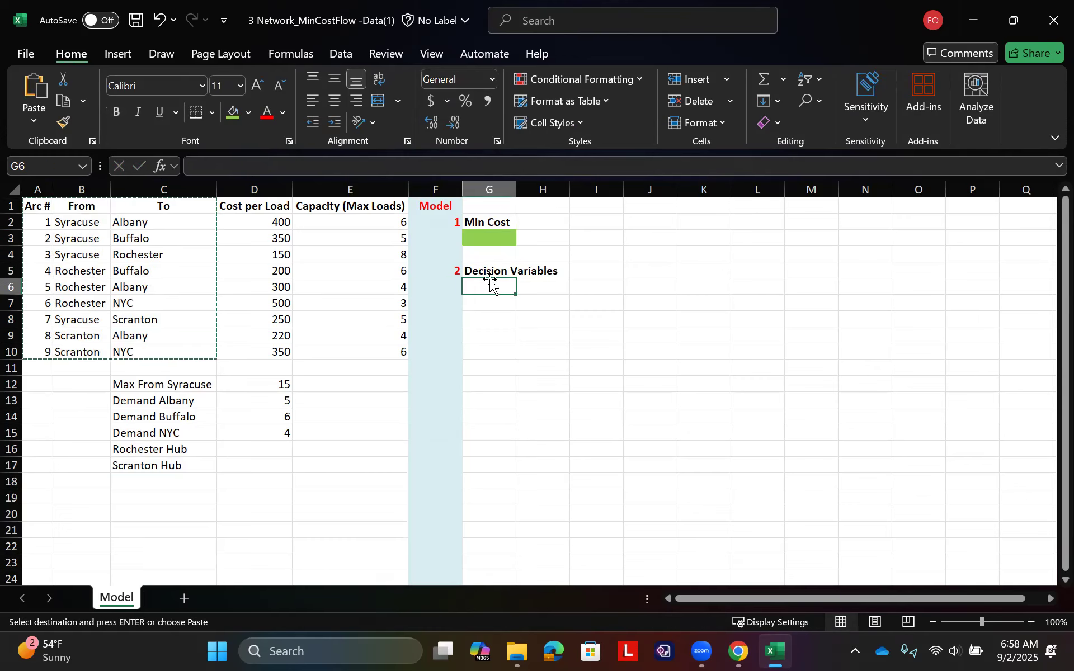
key("ctrl+v")
Add the bold header "# Shipments" in J6 and widen column J to fit it
left_click(647, 284)
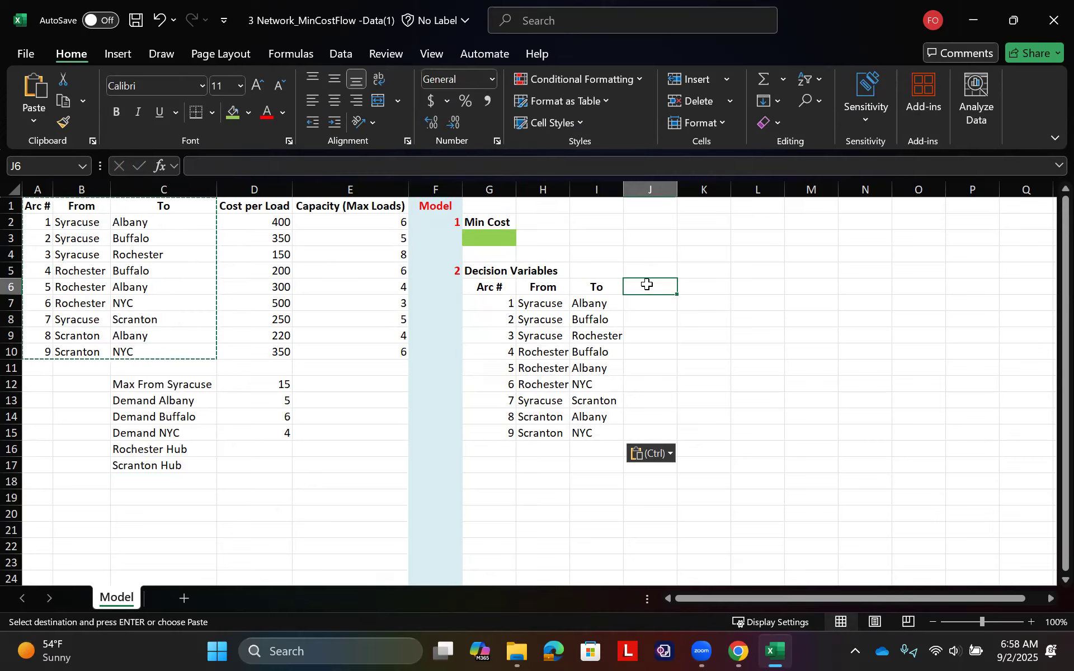
type("# Shipments")
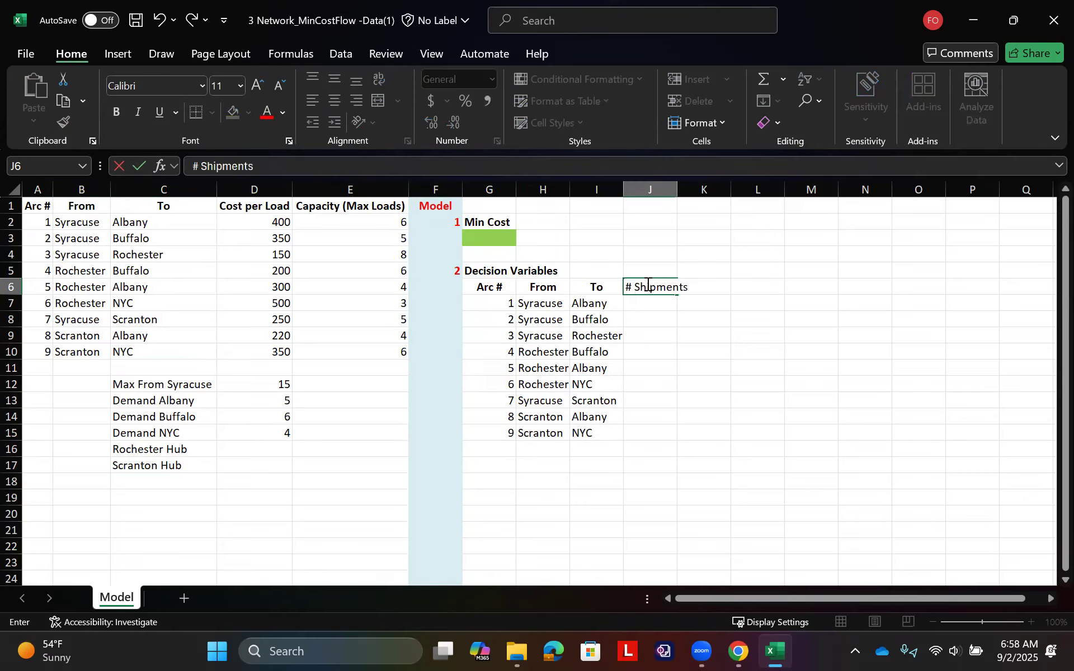
key("Tab")
left_click_drag(677, 190, 678, 190)
double_click(677, 190)
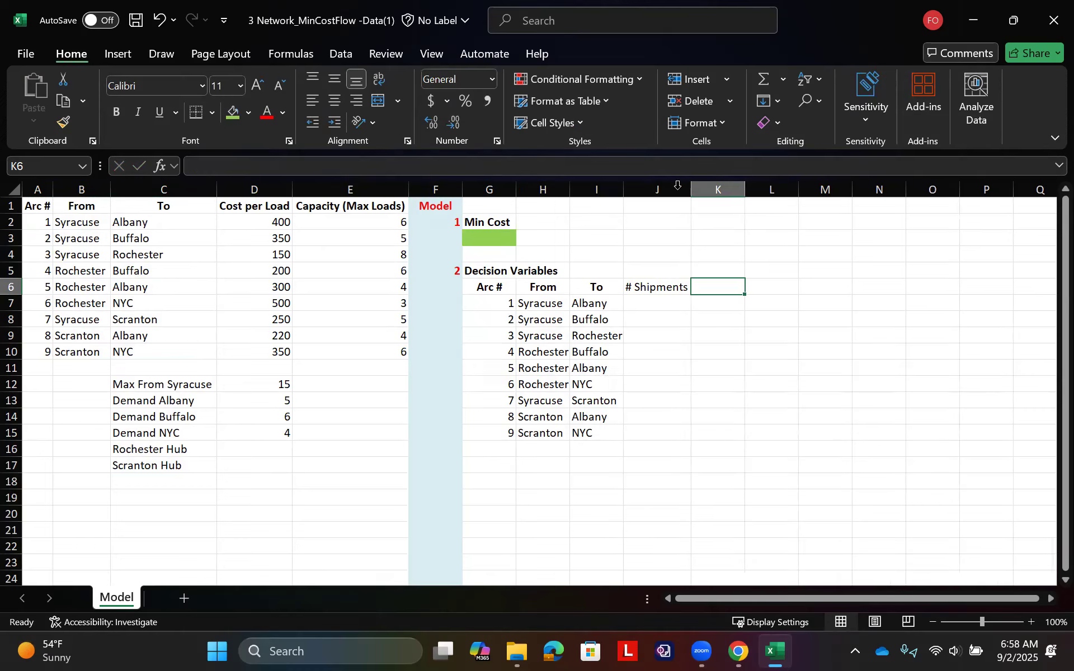
left_click(678, 288)
key("ctrl+b")
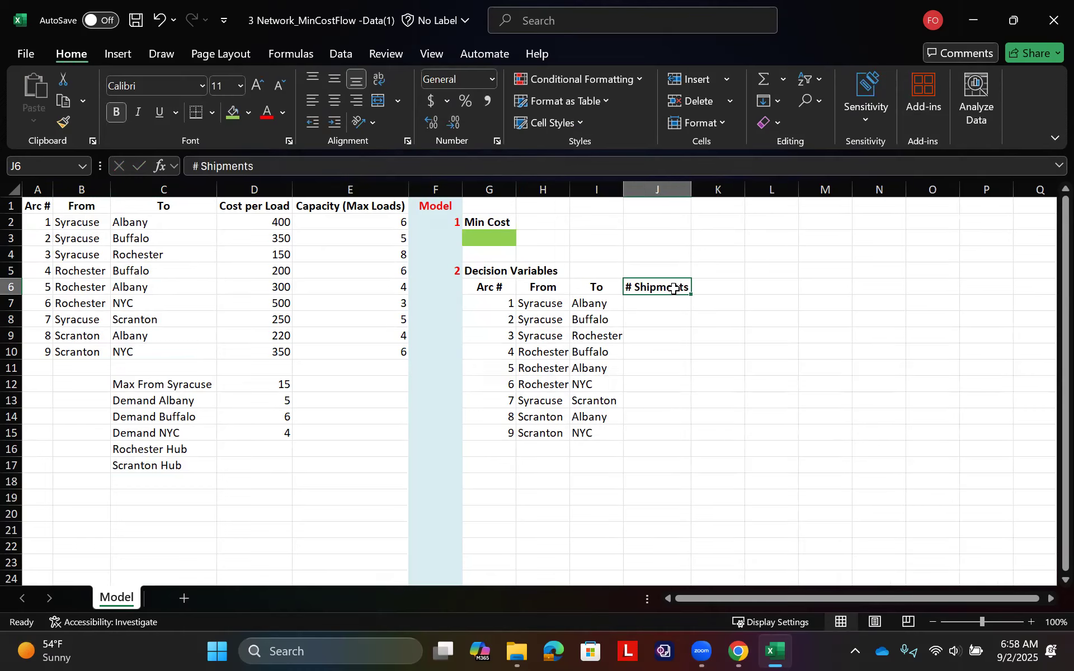
Fill the shipment decision cells J7:J15 with standard yellow
left_click_drag(658, 304, 656, 432)
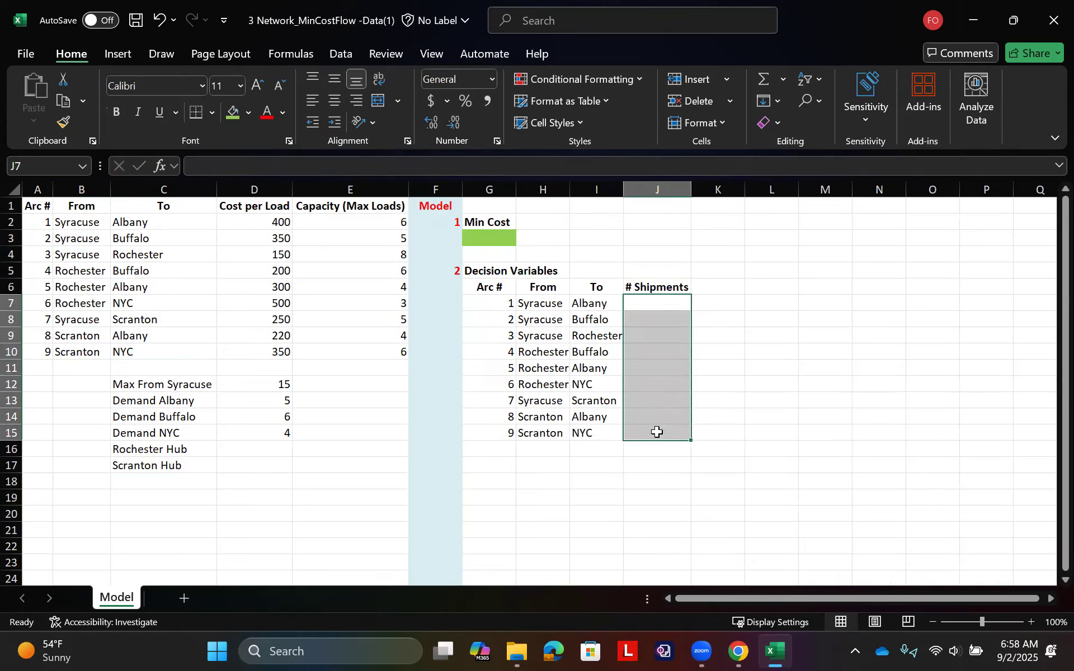
left_click(248, 110)
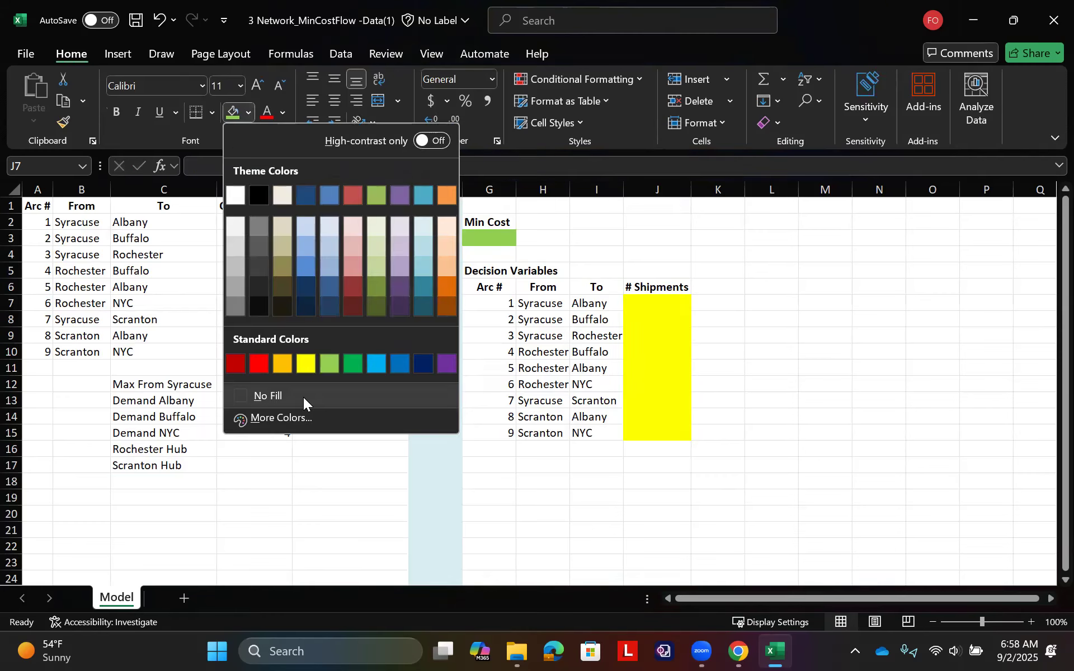
left_click(307, 364)
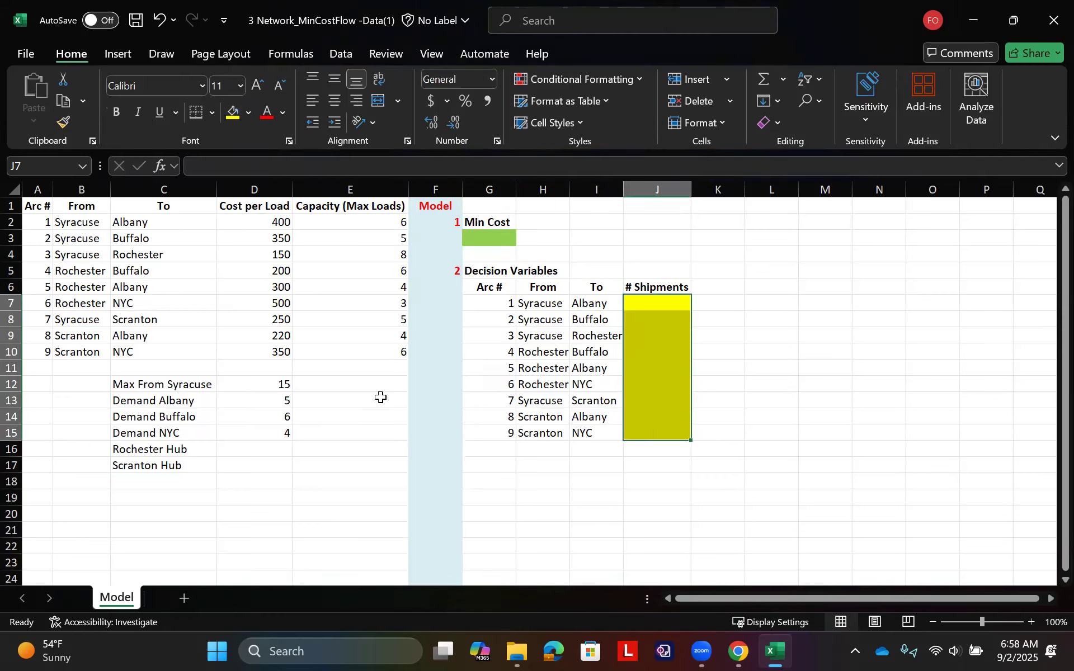
Number the third model section 3 in F17 and add the heading "Constraints" in G17
left_click(443, 462)
type("3")
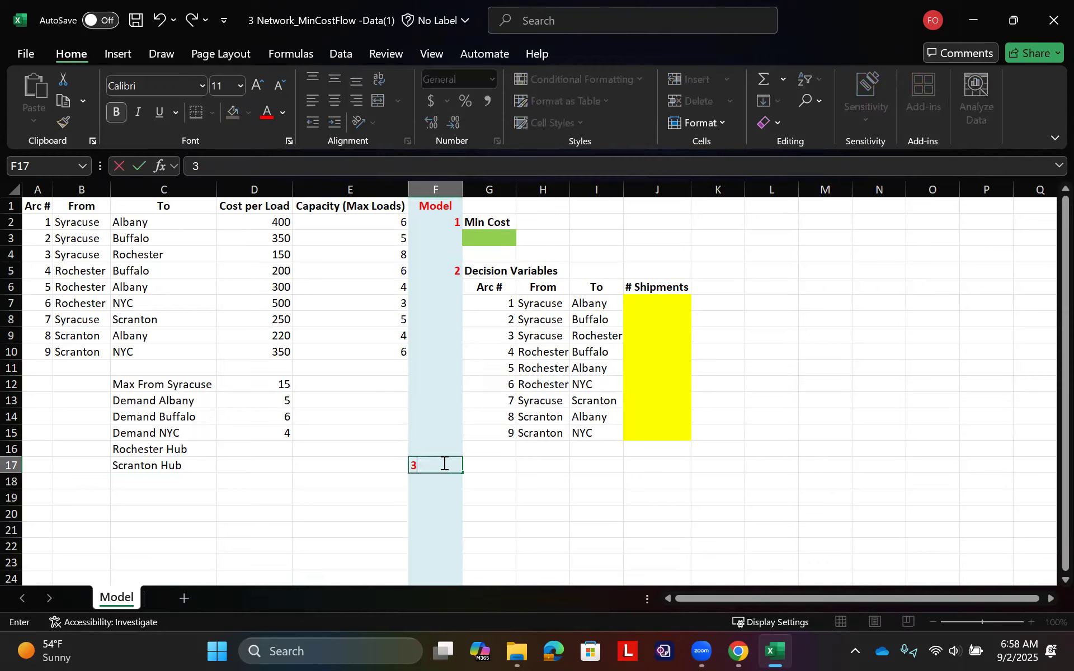
key("Tab")
type("Cosn")
key("BackSpace")
key("BackSpace")
type("nt")
key("BackSpace")
type("straints")
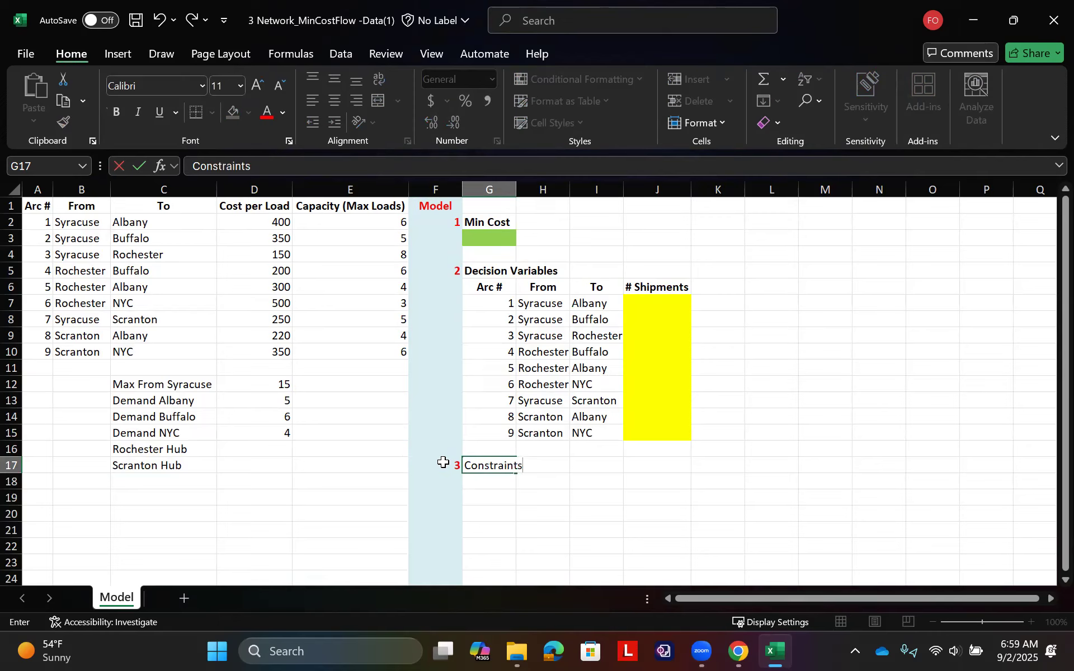
key("Tab")
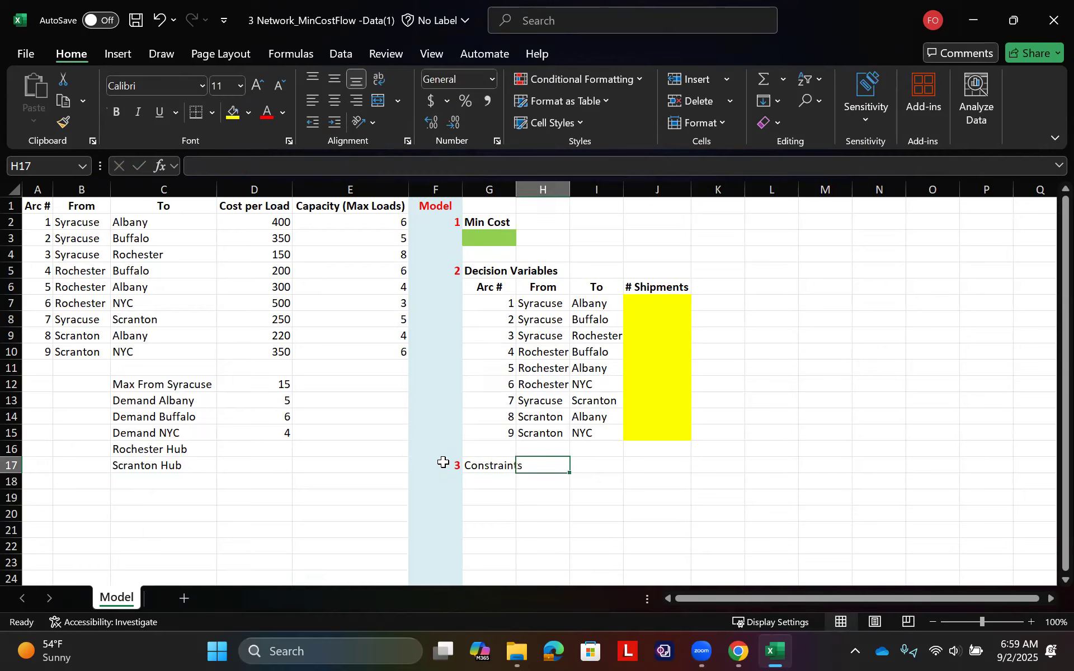
Add the headers "LHS", "vs" and "RHS" in H17:J17 beside the Constraints heading
type("LHS")
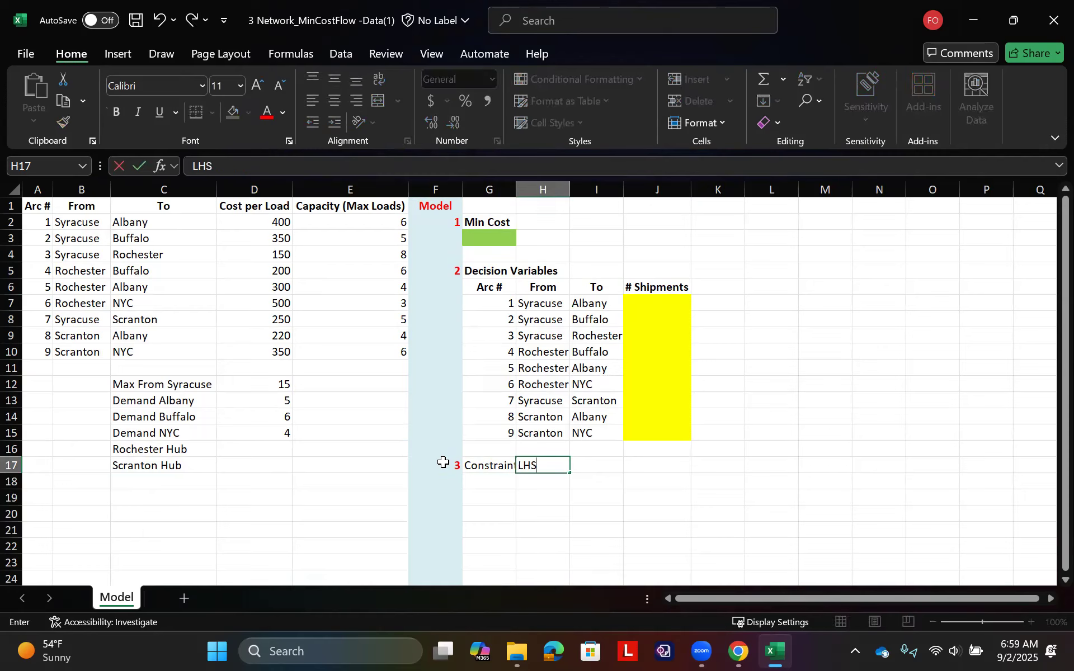
key("Tab")
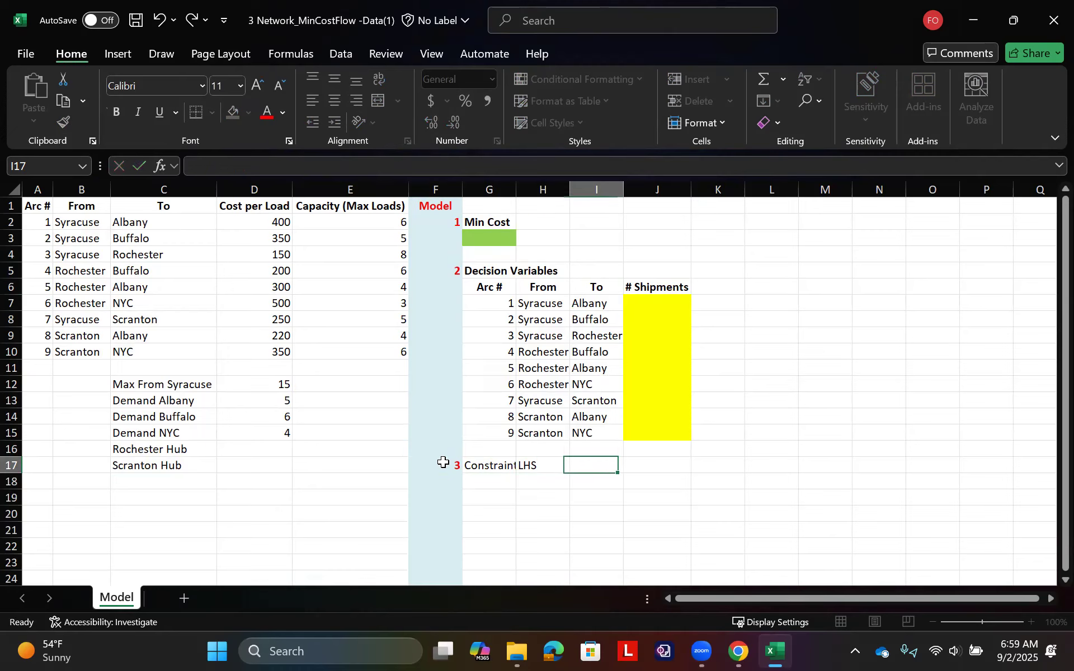
type("vs")
key("Tab")
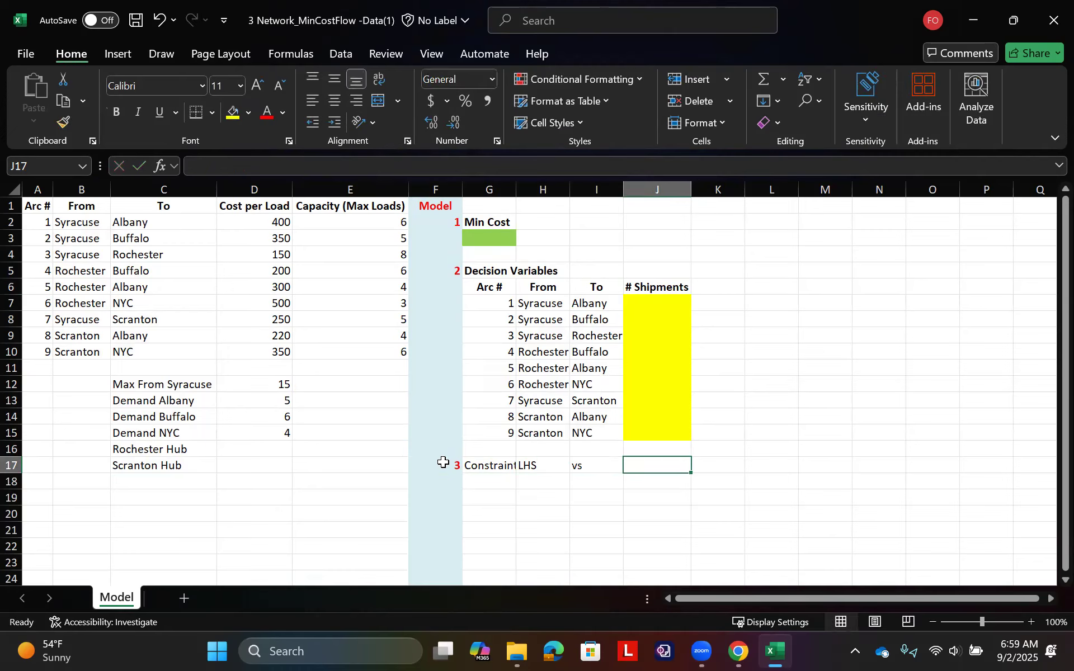
type("RHS")
key("Tab")
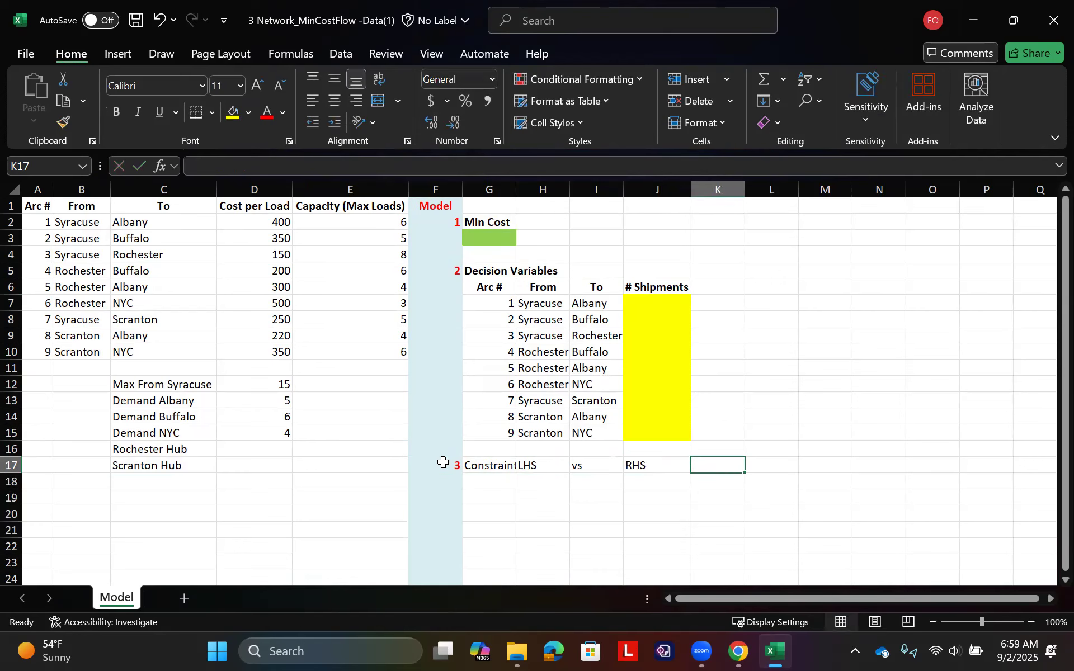
Bold the constraint headers in G17:J17 and autofit all columns of the sheet
left_click_drag(507, 466, 654, 464)
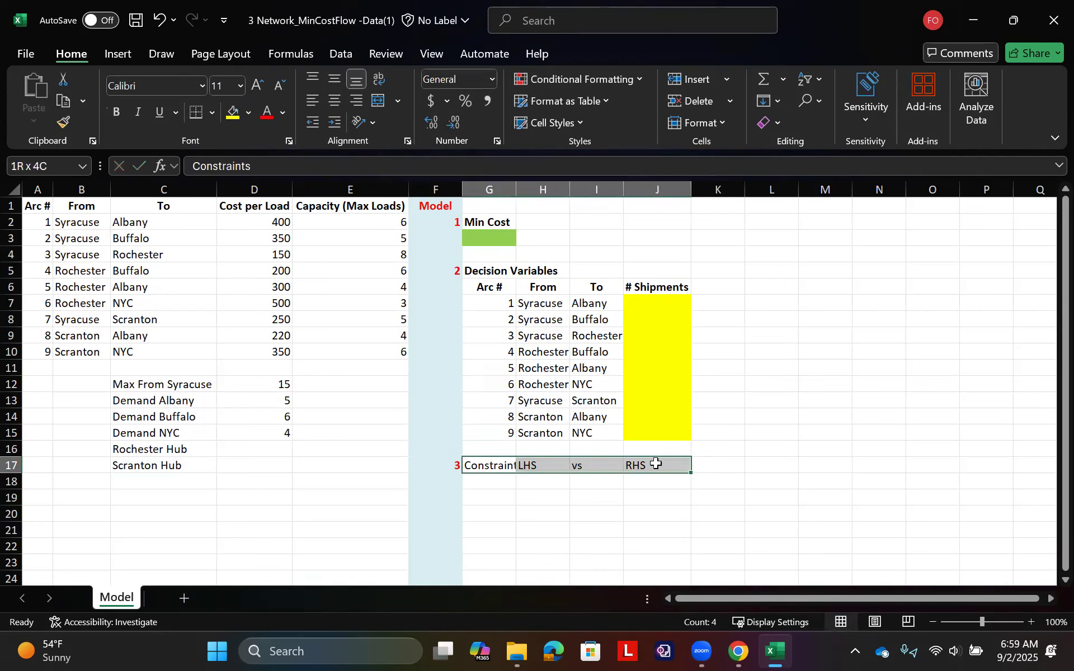
key("ctrl+b")
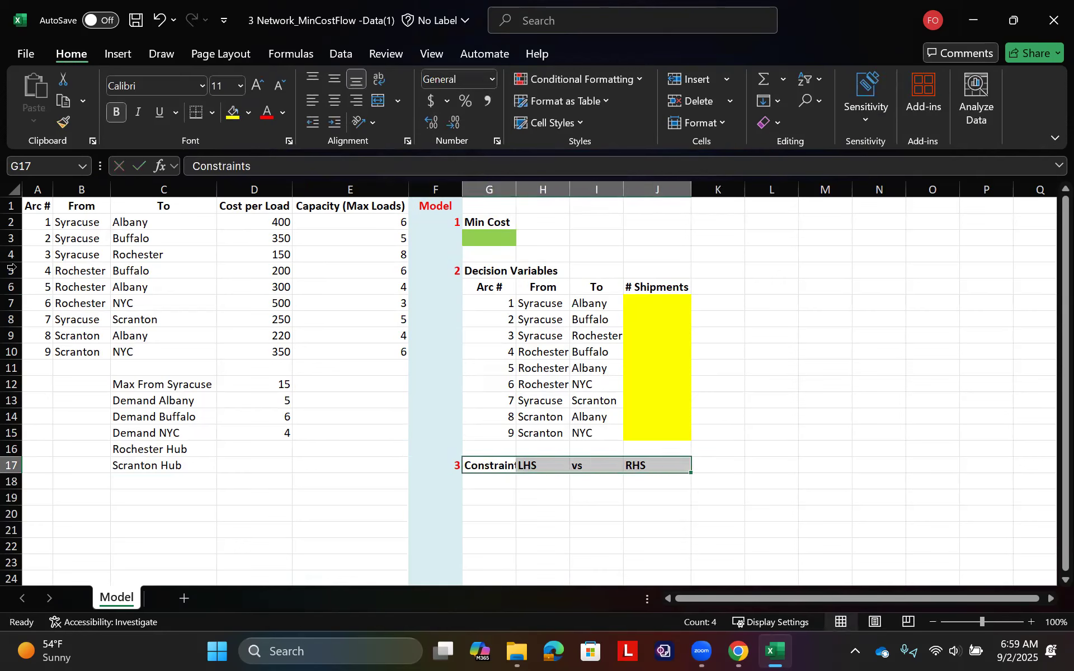
left_click(14, 189)
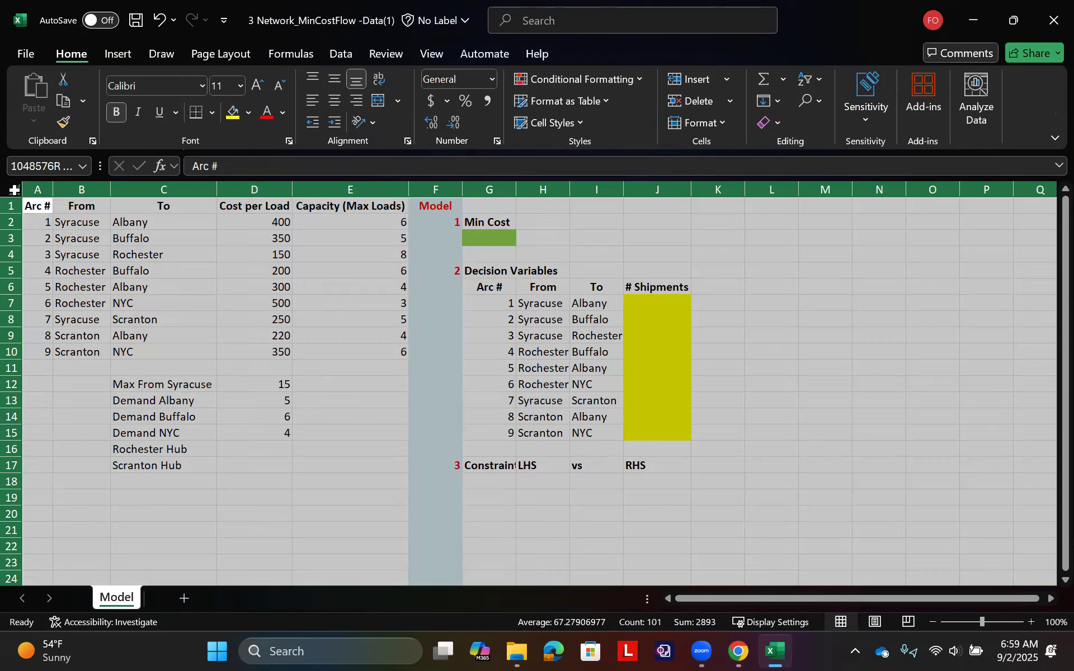
double_click(51, 193)
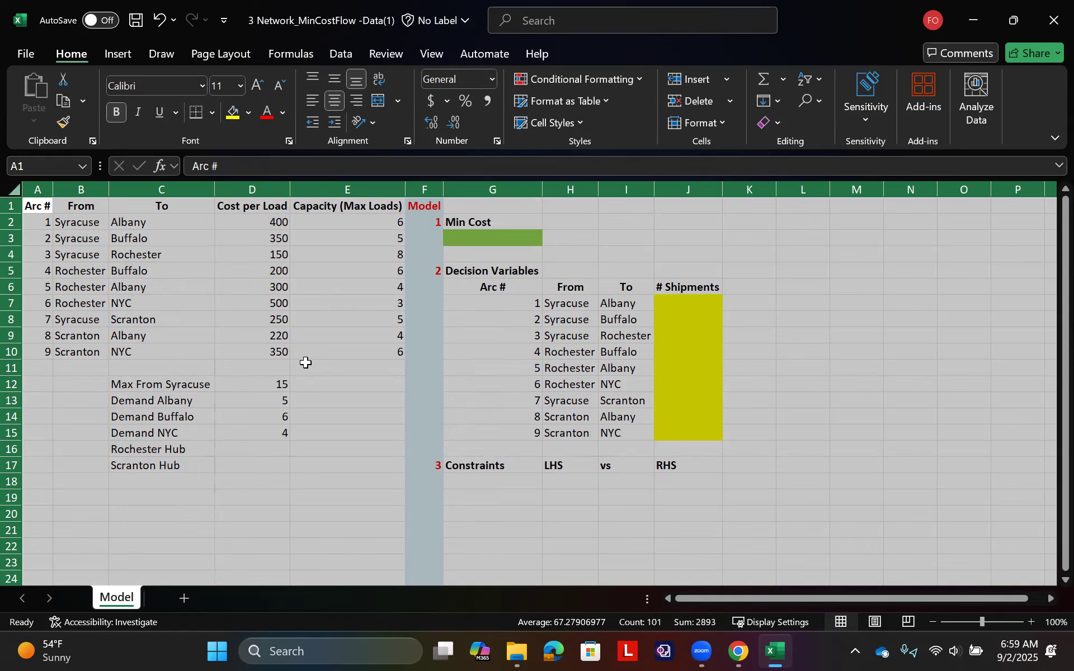
Fill the arc capacity values in E2:E10 with a light red colour
left_click_drag(386, 222, 398, 351)
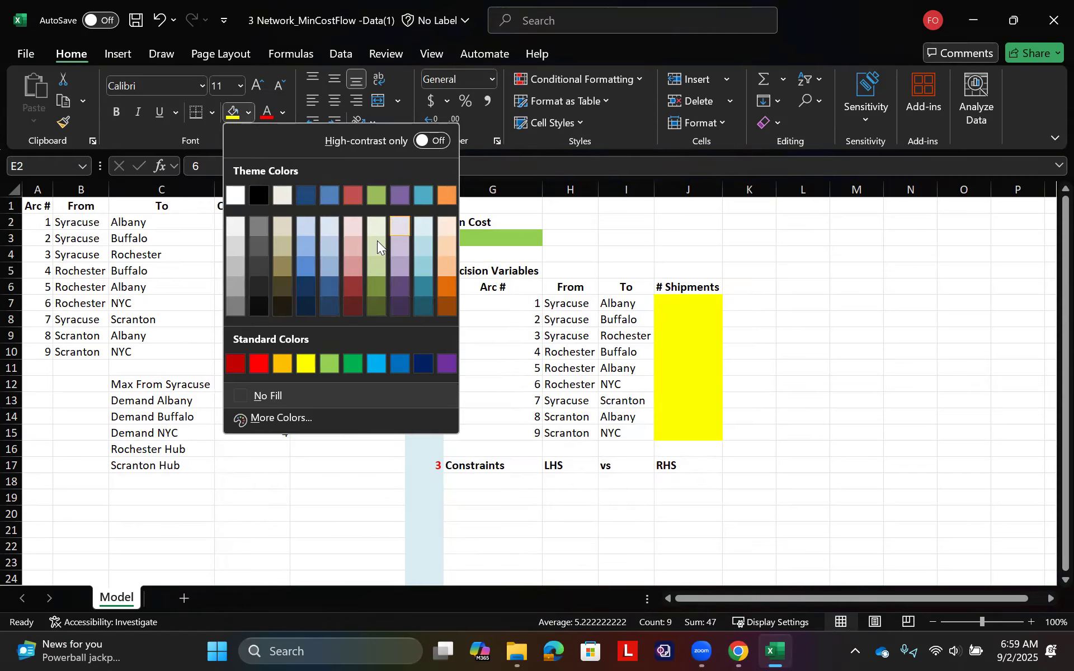
left_click(359, 242)
Label the constraints in G18:G26 as a series from "Capacity Arc 1" to "Capacity Arc 9"
left_click(484, 483)
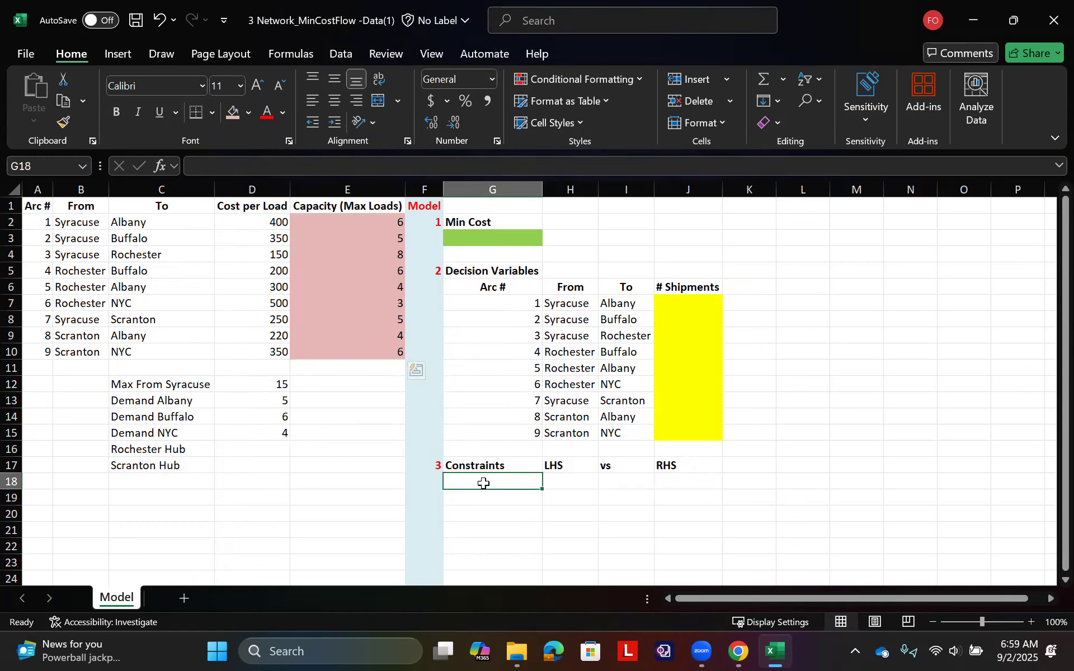
type("Capacity A")
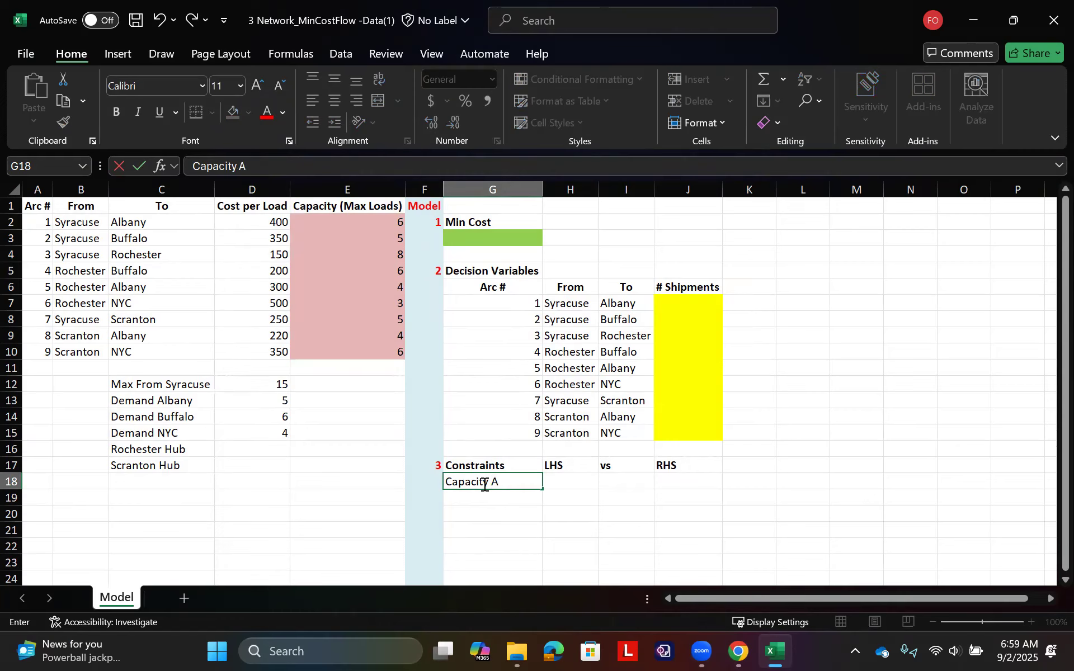
type("rc 1")
key("Return")
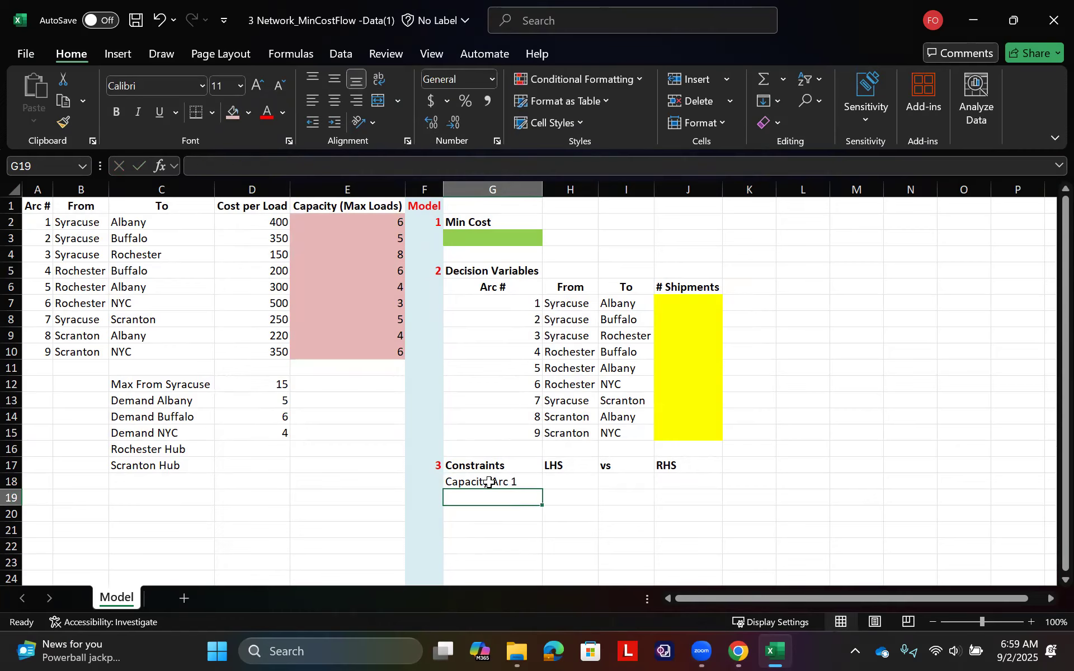
left_click(489, 482)
left_click_drag(544, 492, 532, 550)
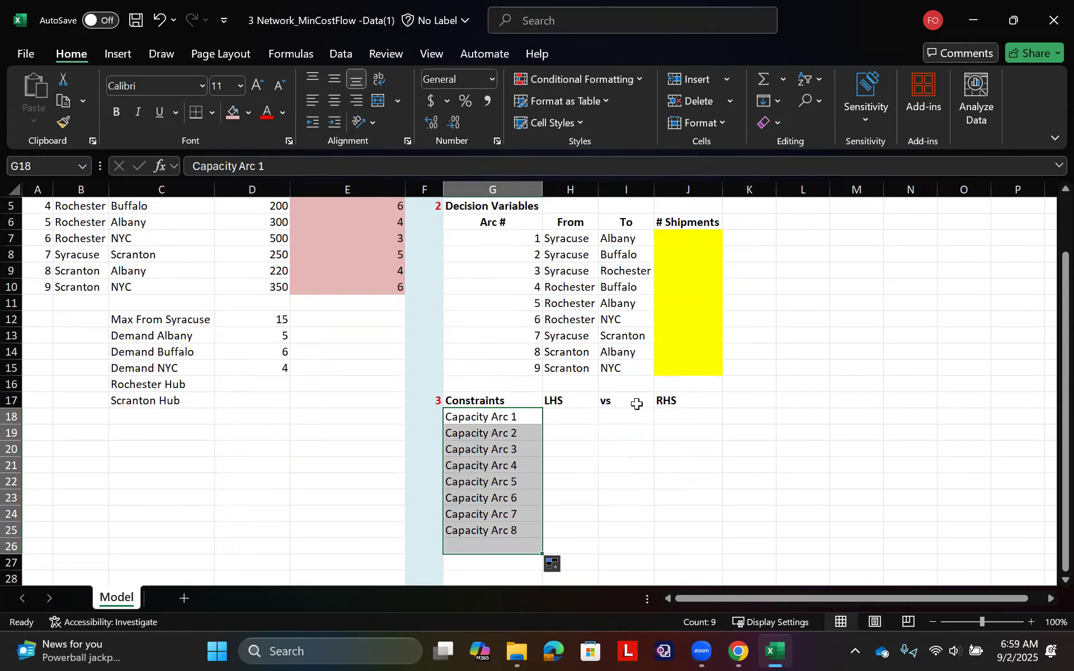
Link the RHS of the first capacity constraint with =E2 in J18 and fill the formula down to J26
left_click(660, 413)
type("=")
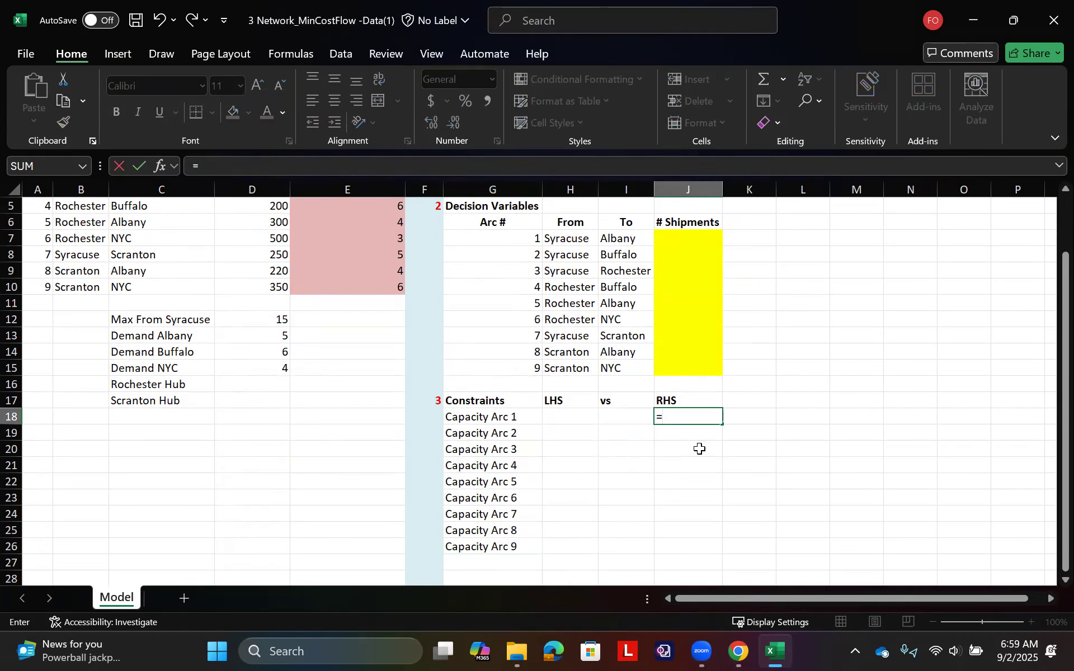
scroll(546, 347, "up", 2)
left_click(387, 222)
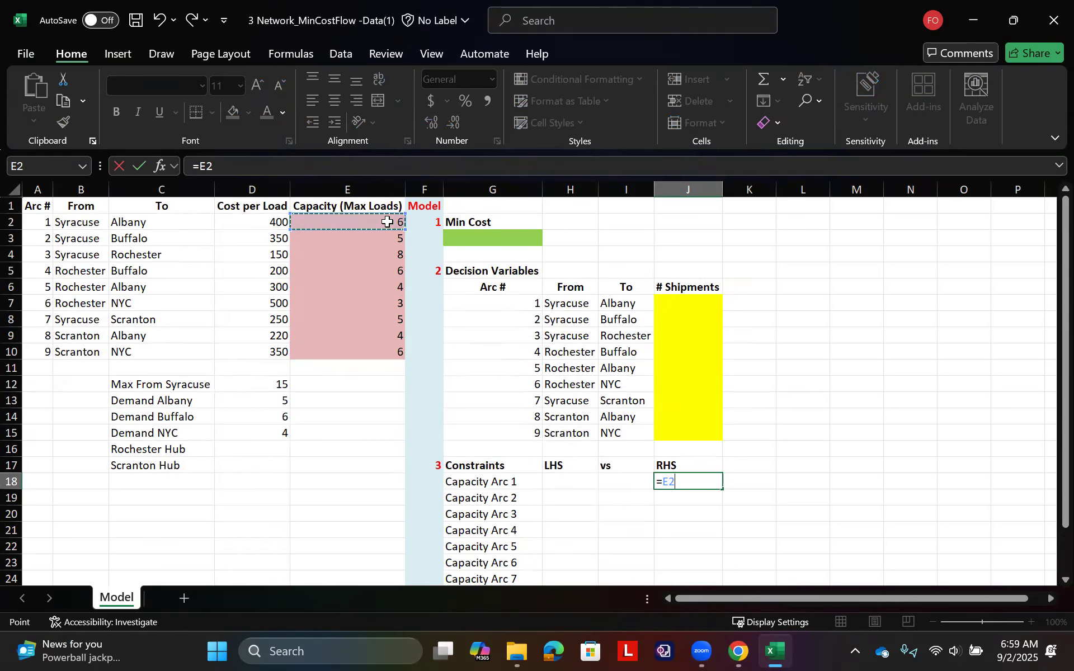
key("Return")
left_click(697, 480)
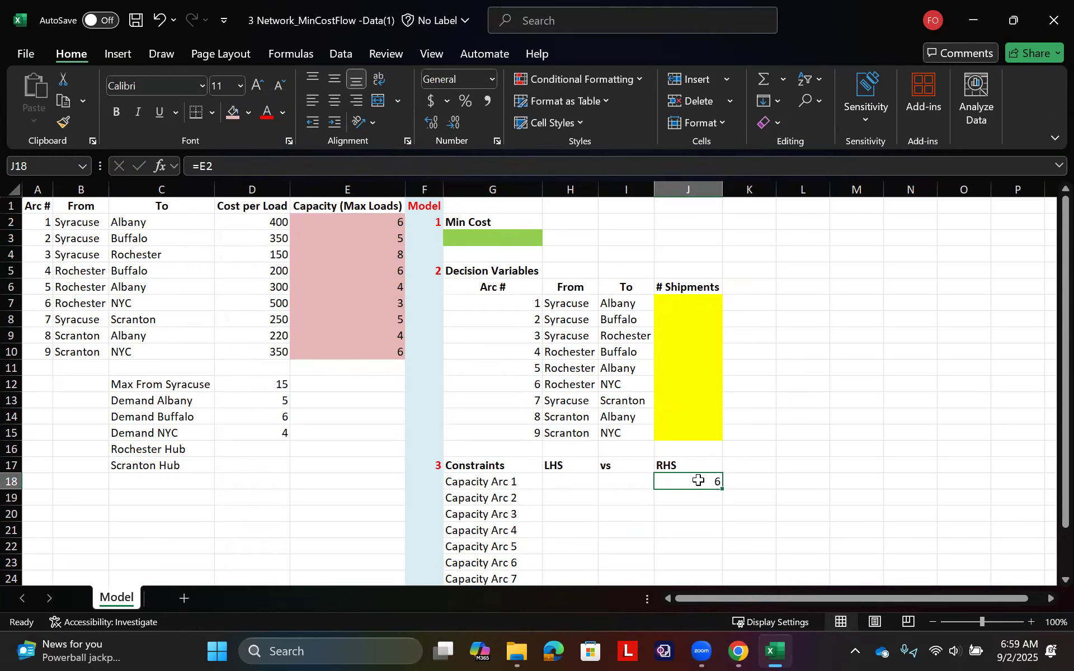
left_click_drag(721, 492, 714, 568)
Enter the "<=" sign in I18 and copy it down to I26 for all capacity constraints
left_click(616, 429)
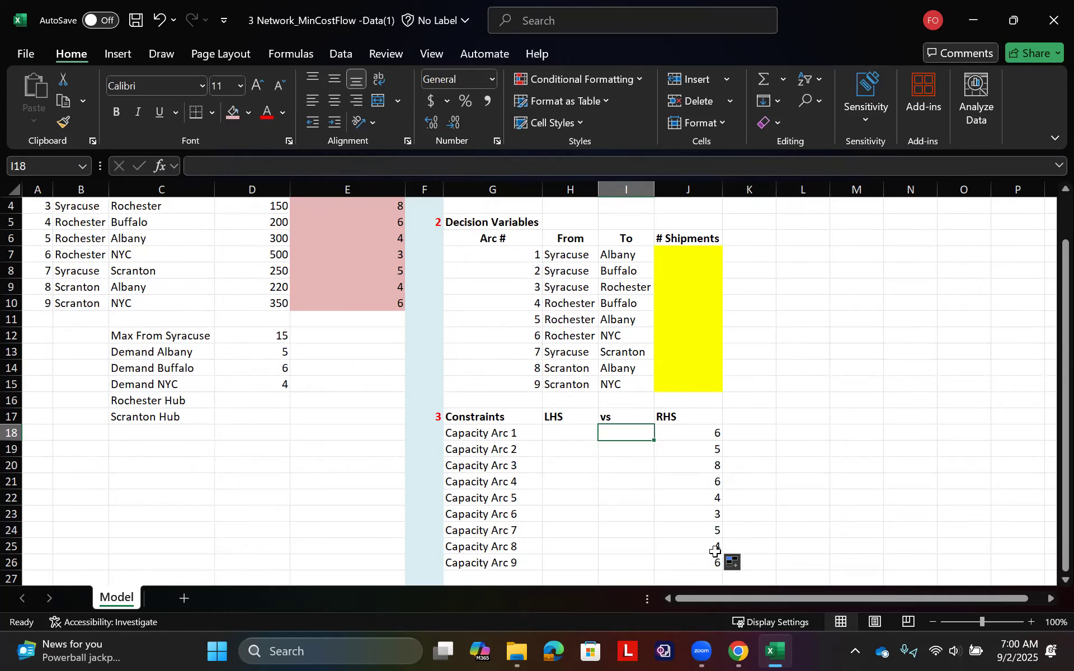
scroll(324, 329, "up", 1)
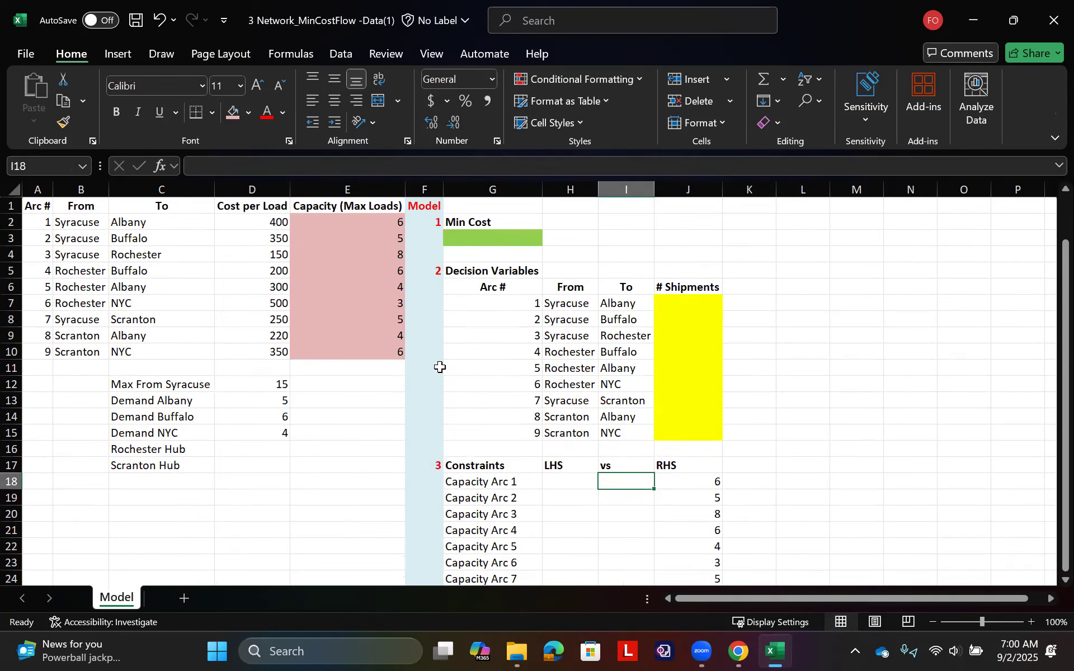
type("<=")
key("Return")
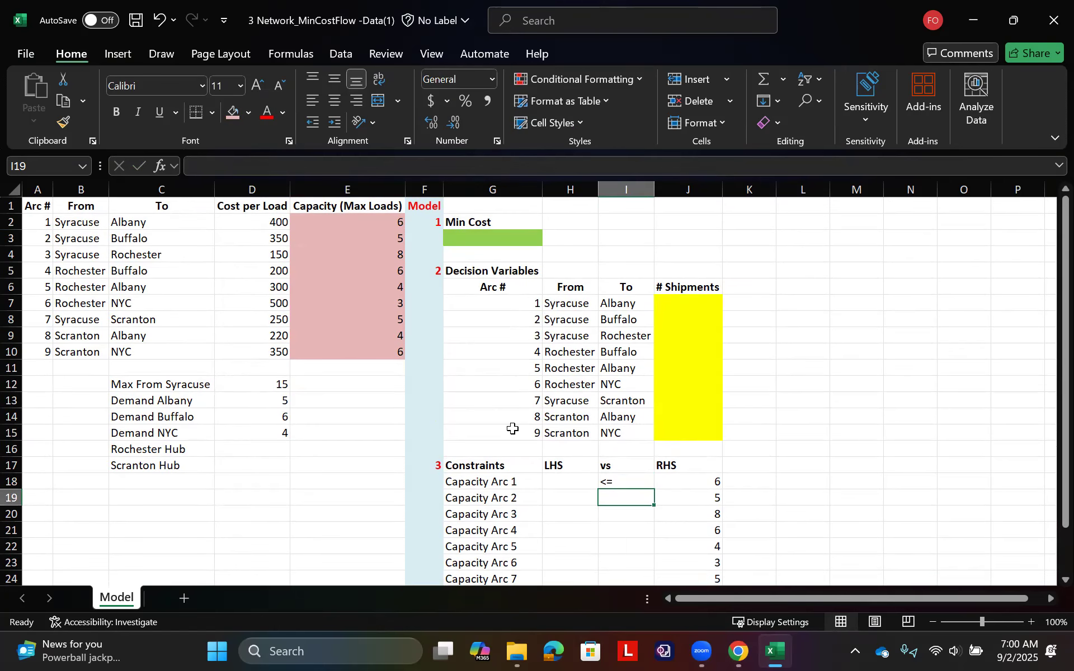
left_click(632, 480)
left_click_drag(653, 490, 641, 554)
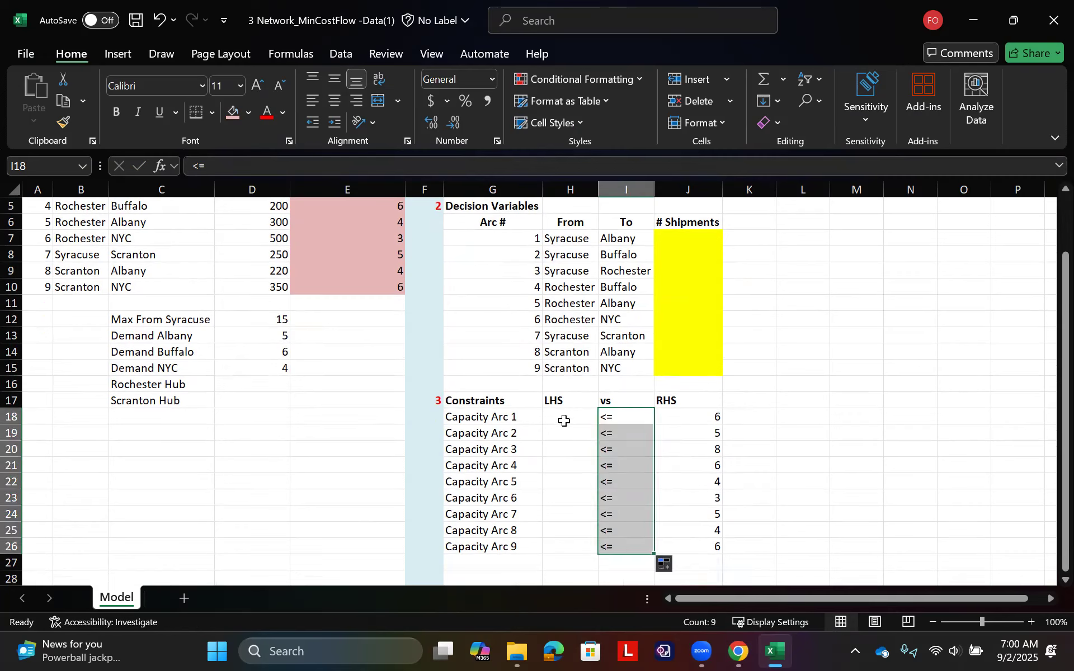
Link the LHS of the first capacity constraint with =J7 in H18 and fill the formula down to H26
left_click(567, 418)
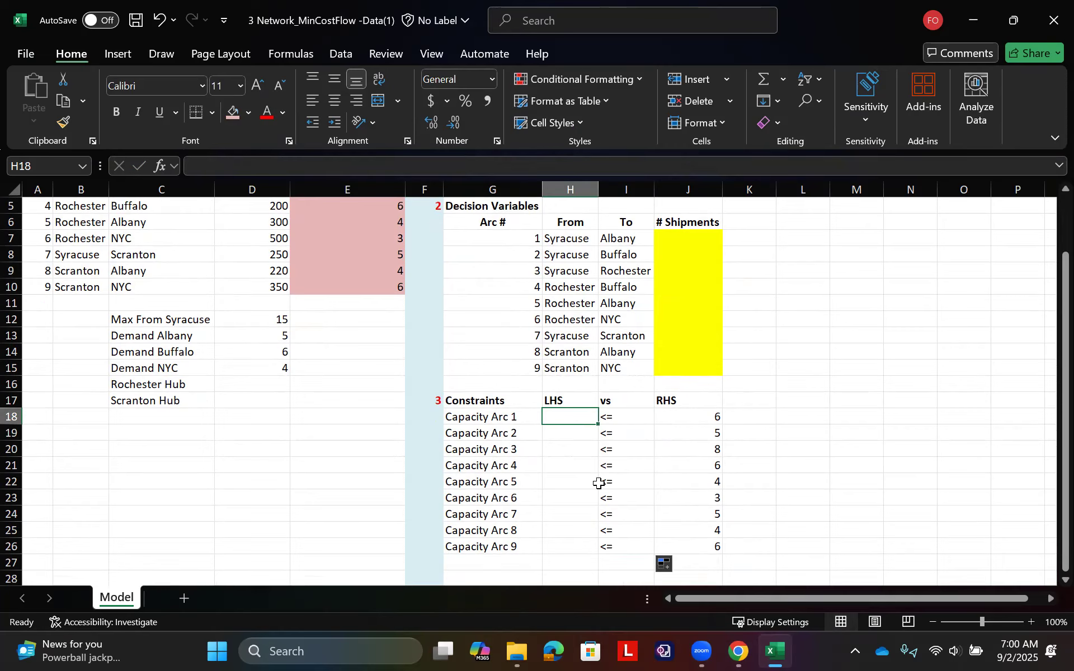
type("=")
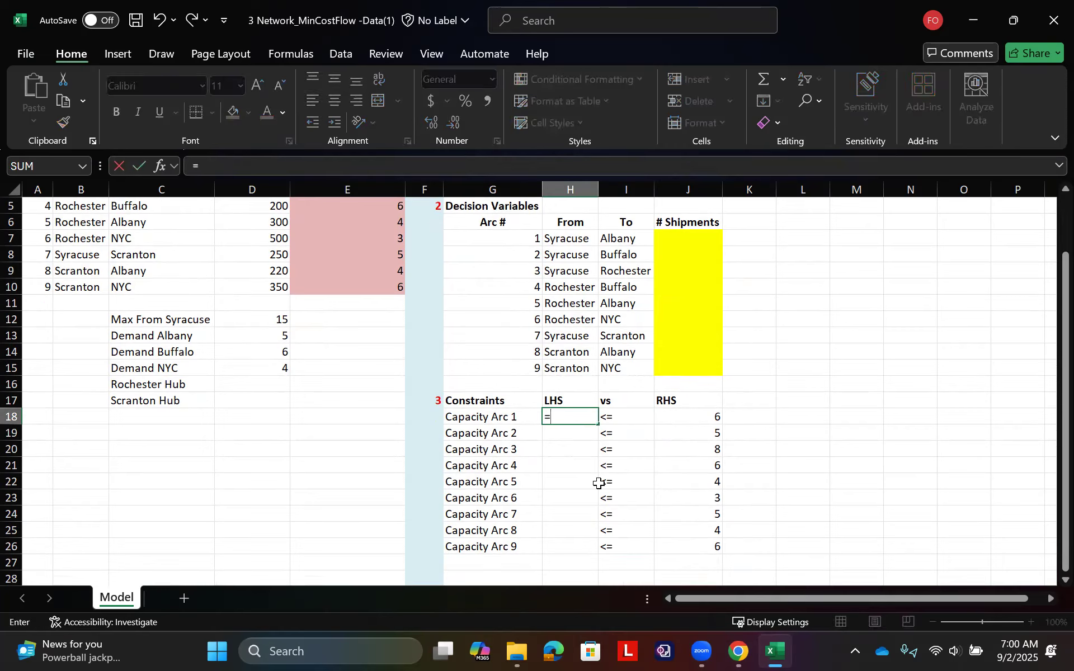
left_click(671, 238)
key("Return")
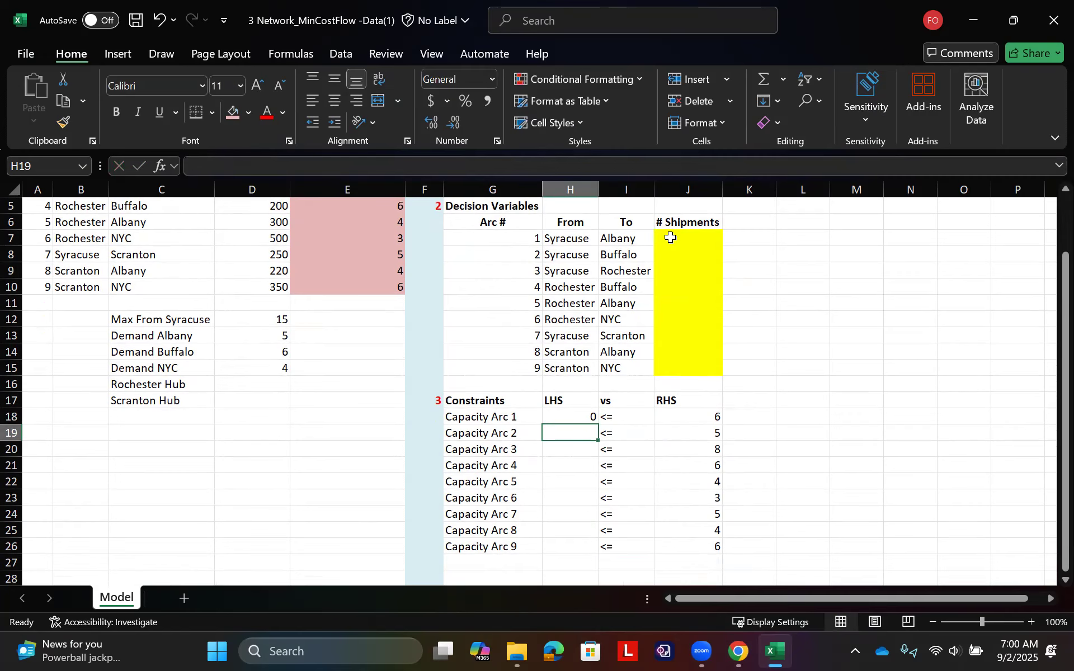
left_click(585, 414)
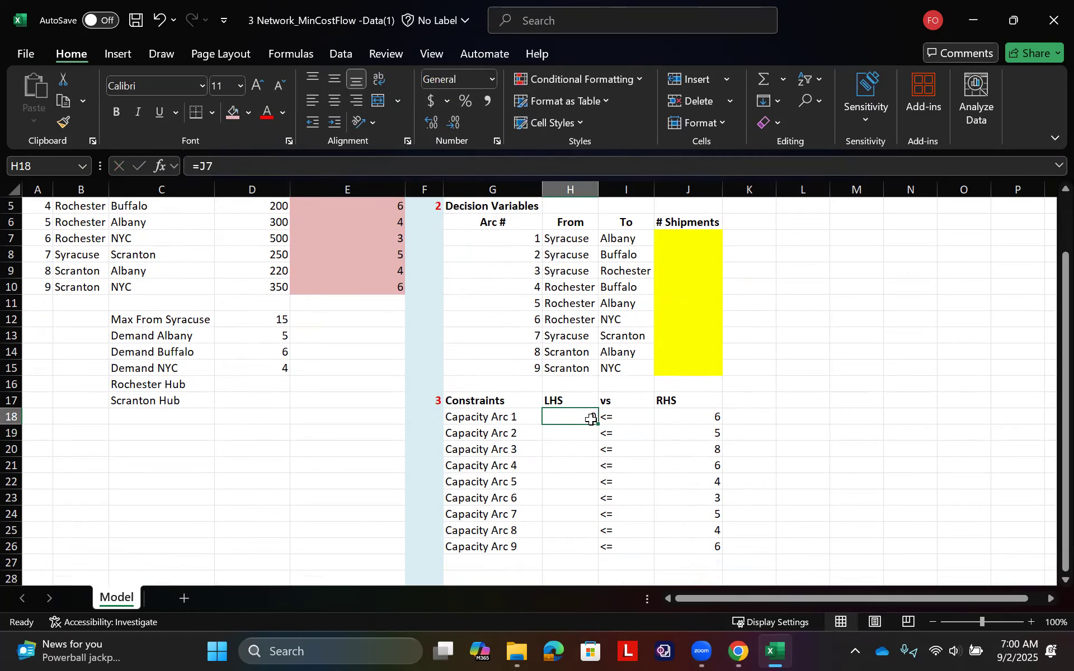
left_click_drag(598, 428, 589, 551)
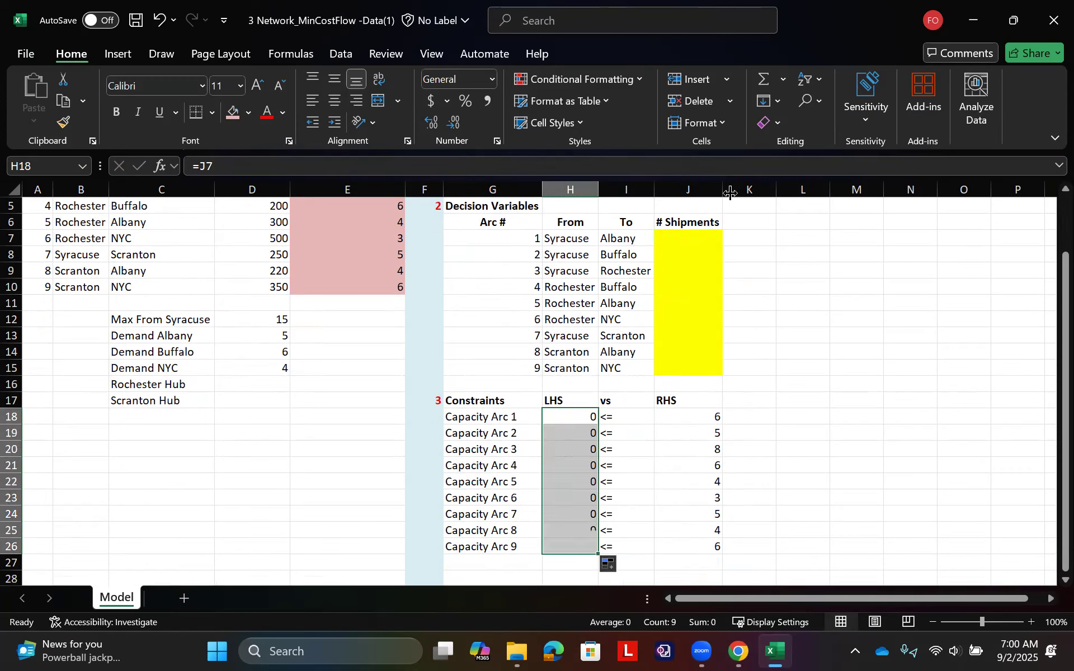
Enter a trial shipment of 12 for arc 1 in J7
left_click(680, 242)
type("12")
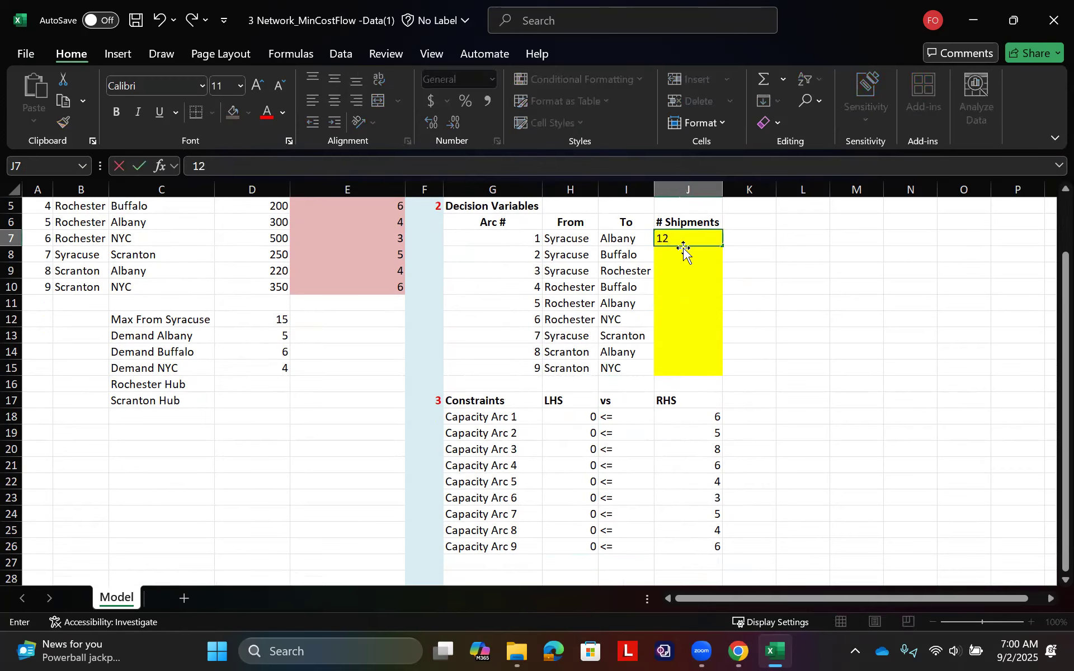
key("Return")
key("Up")
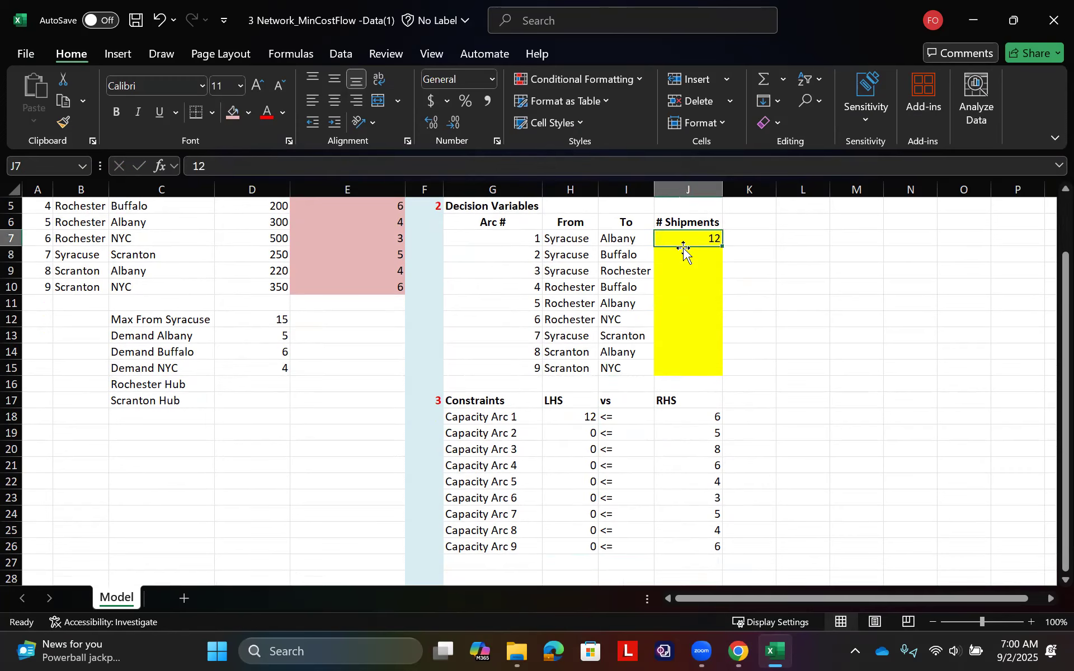
Set the trial shipments to 1 for arc 1 in J7 and 3 for arc 2 in J8
type("1")
key("Return")
type("3")
key("Return")
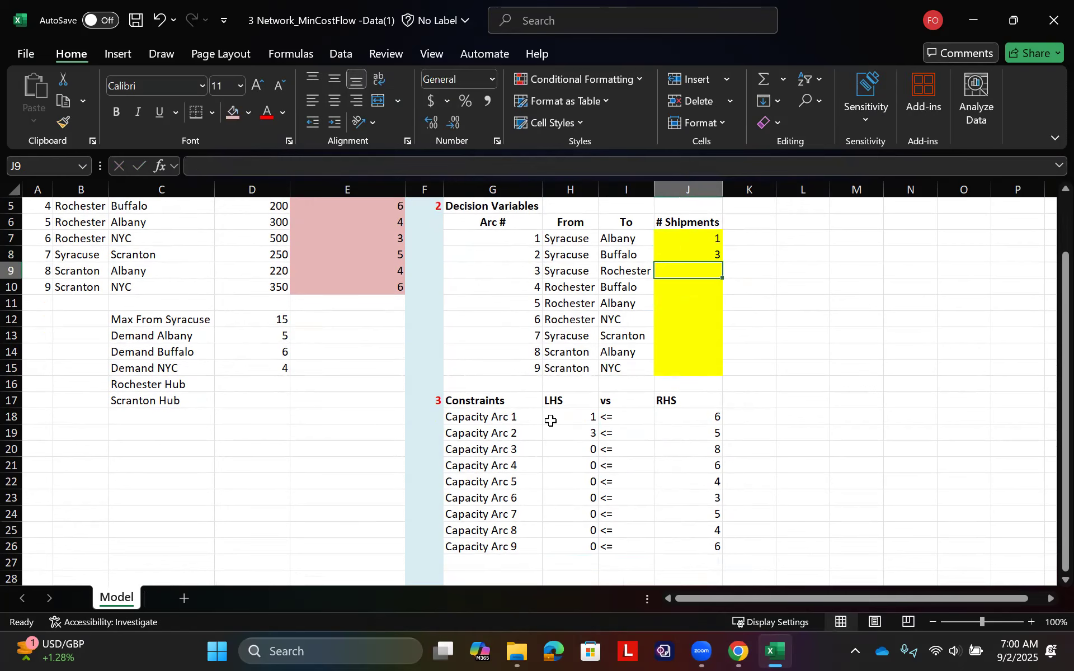
Shade the capacity constraint cells H18:J26 with the pink fill and save the workbook
left_click_drag(558, 417, 713, 549)
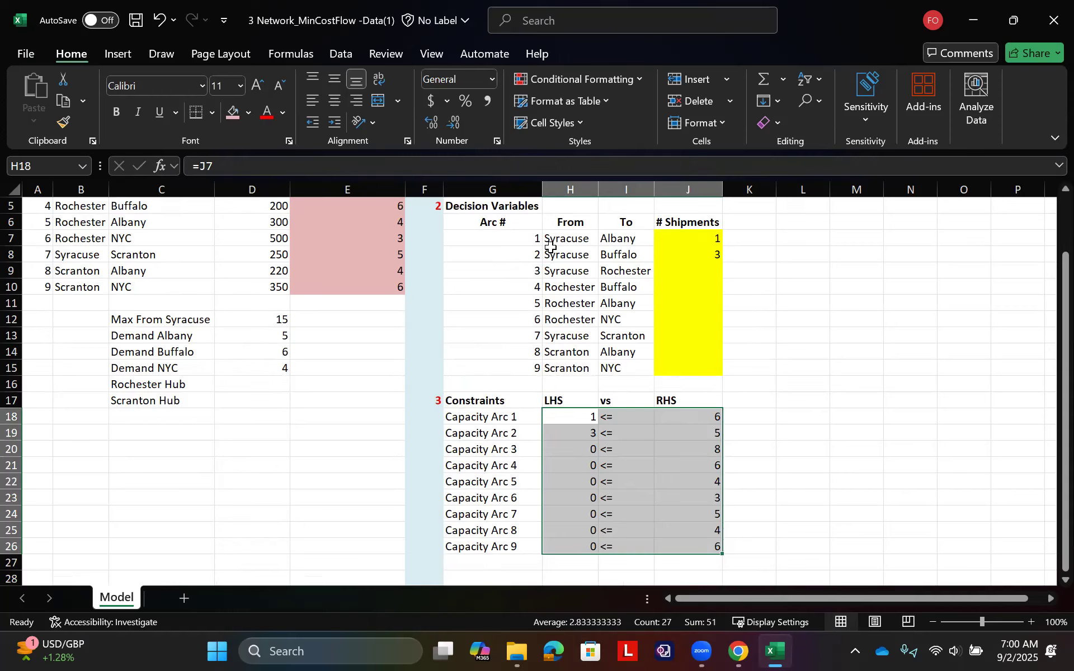
left_click(234, 112)
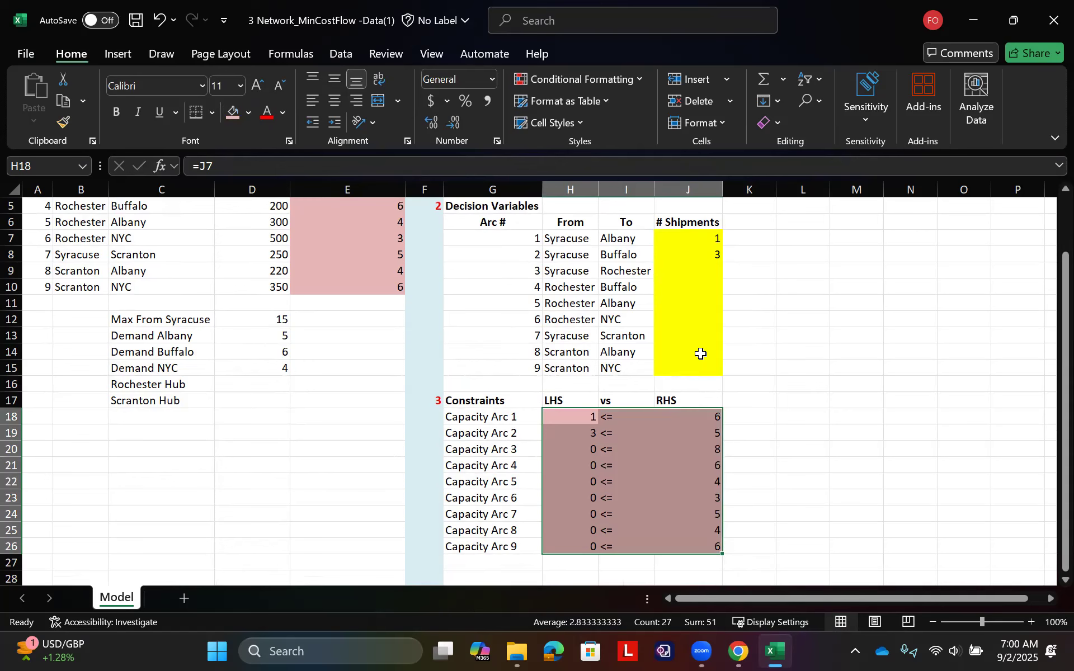
key("ctrl+s")
Add the Syracuse supply constraint's label in G27 by linking it to the data with =C12
scroll(444, 360, "up", 2)
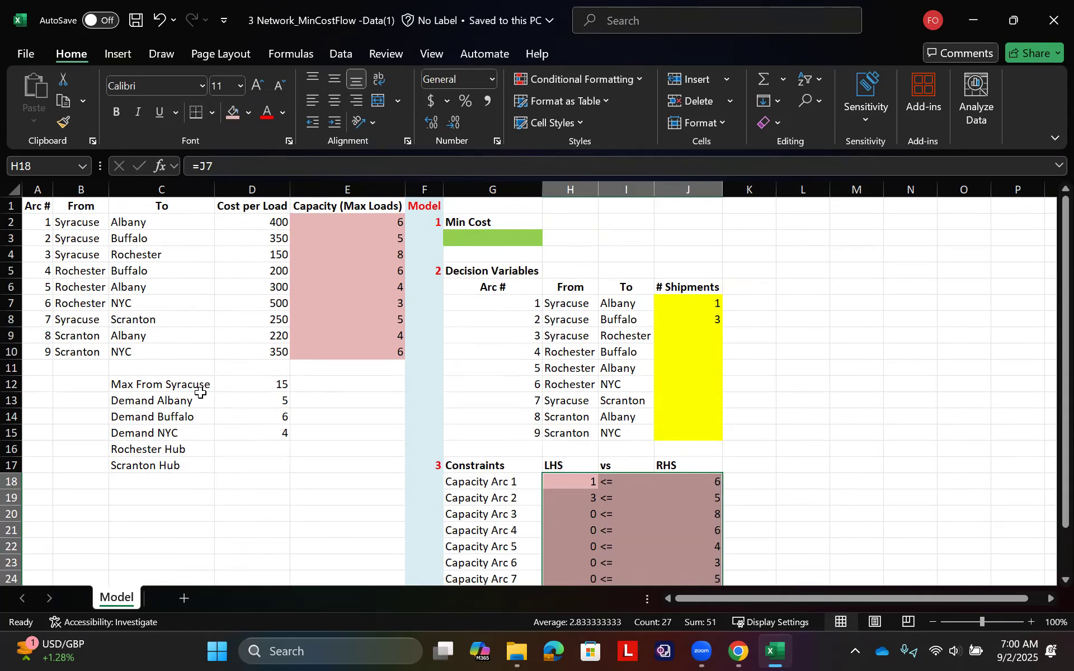
scroll(201, 384, "down", 5)
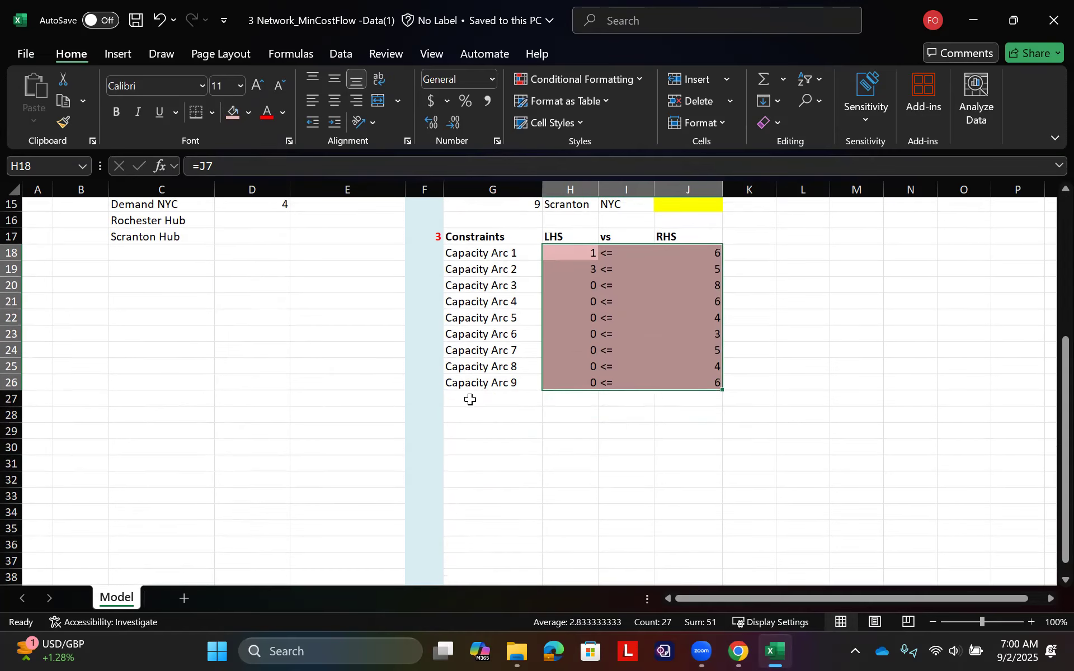
left_click(470, 400)
type("=")
scroll(470, 399, "up", 2)
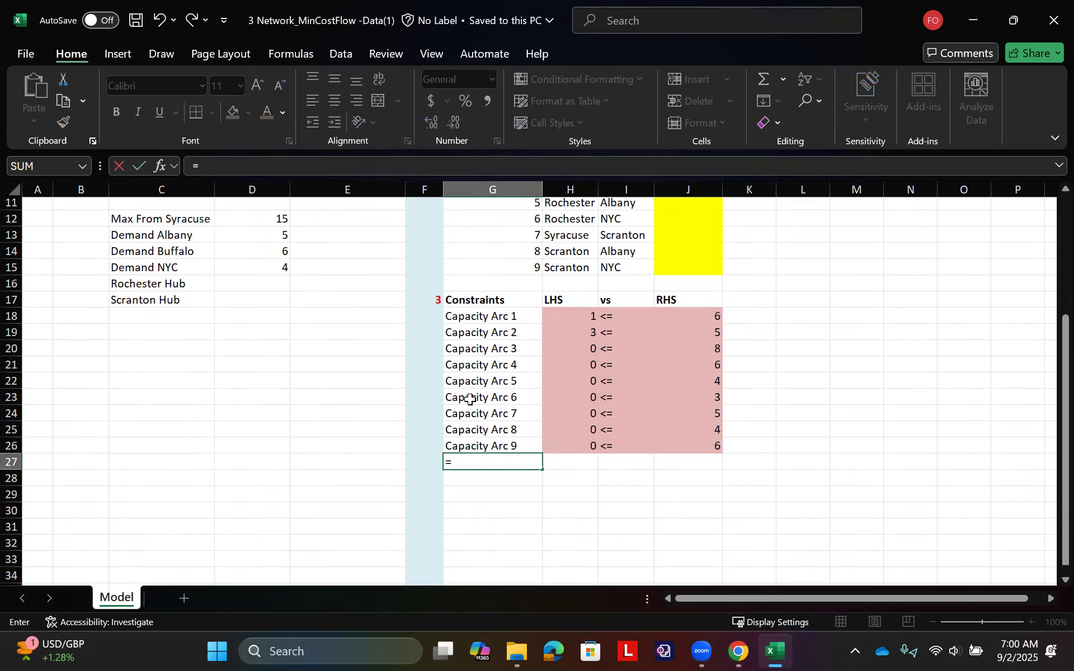
left_click(183, 250)
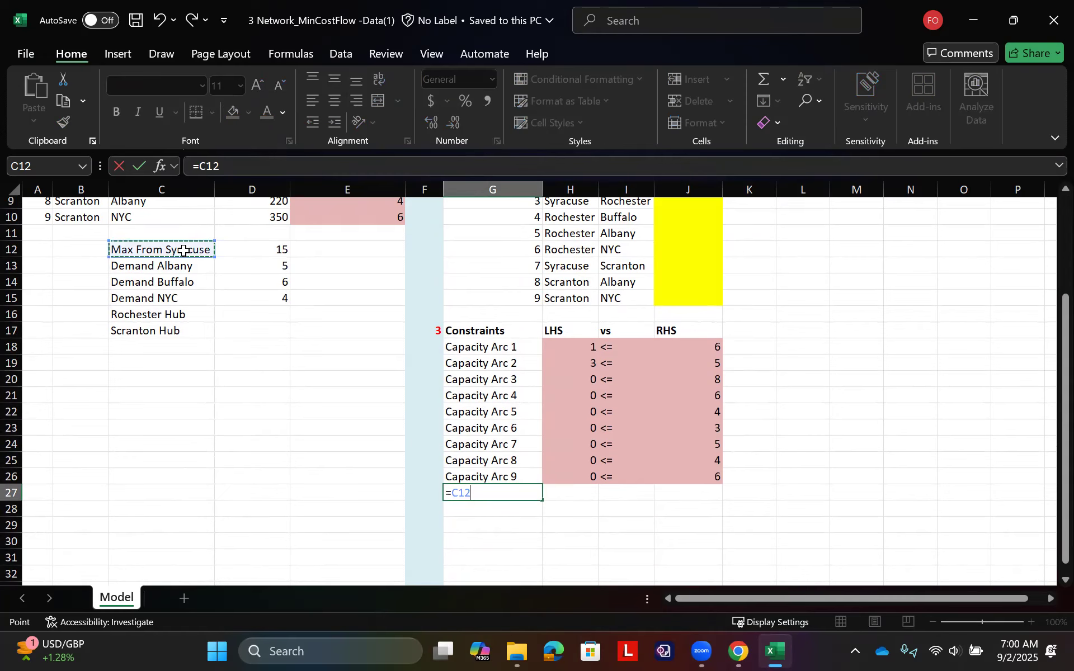
key("Tab")
Link the RHS of the Max From Syracuse constraint in J27 with =D12 and enter "<=" in I27
key("Tab")
key("Tab")
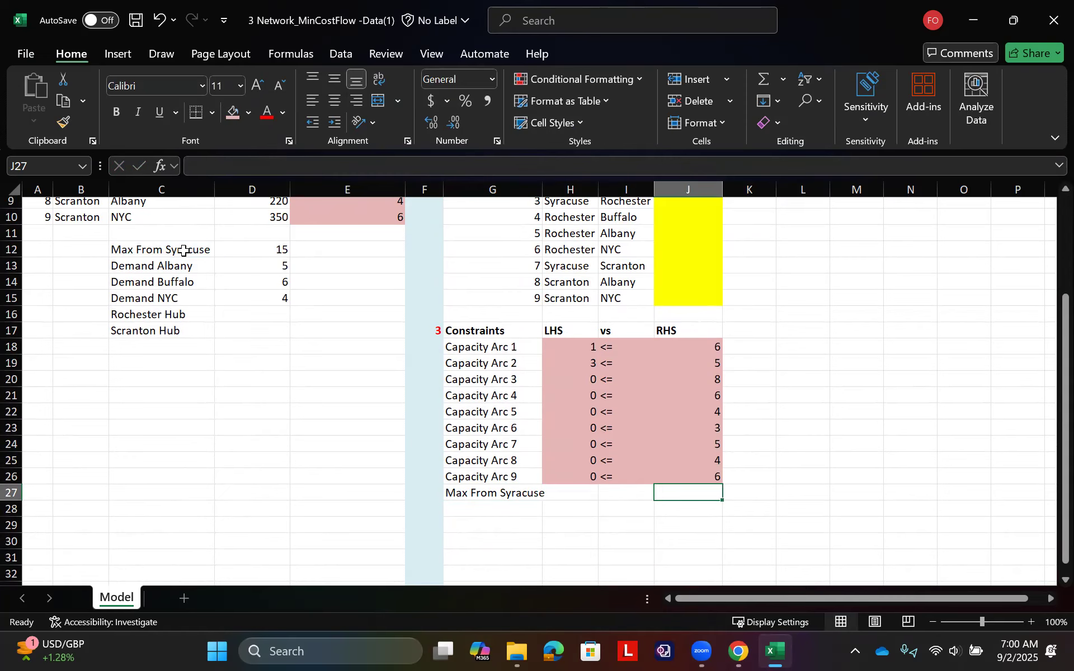
type("=")
left_click(256, 250)
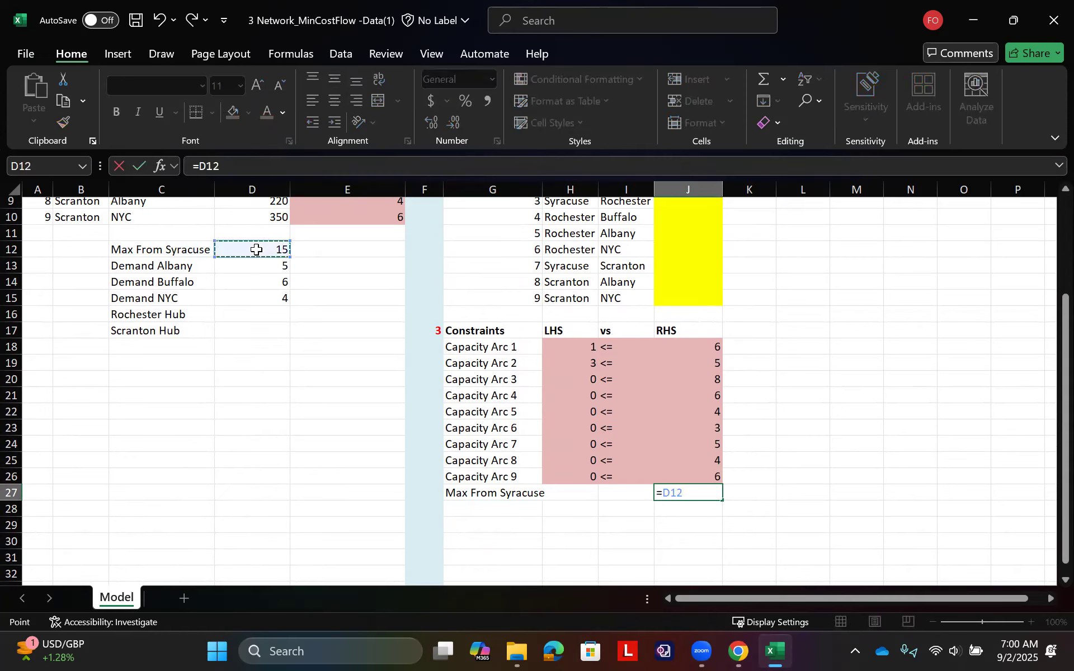
key("Return")
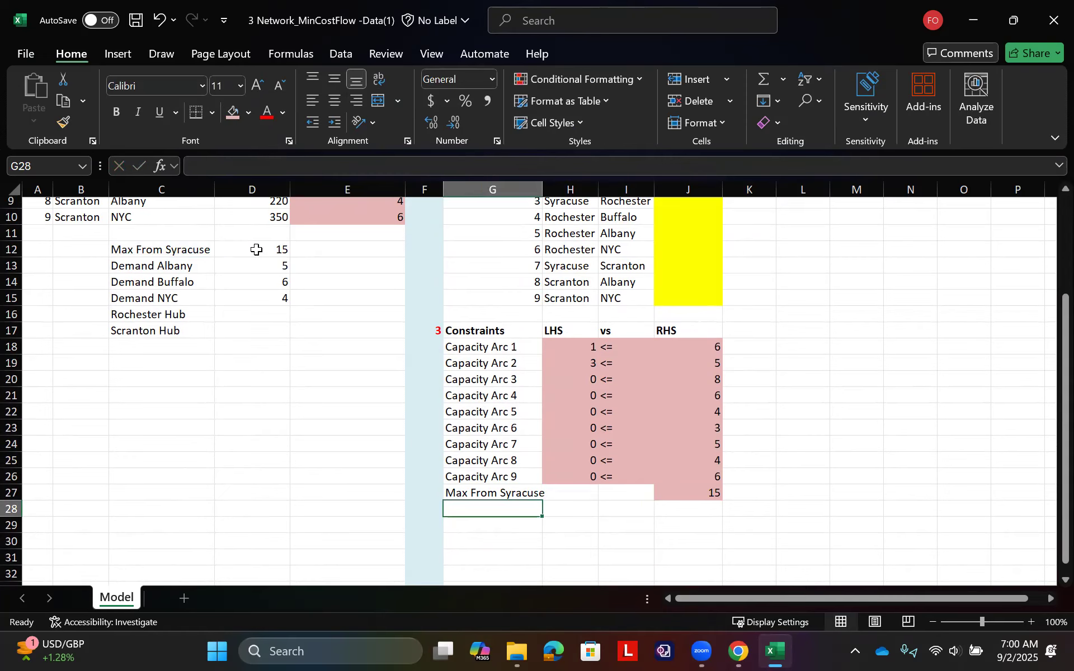
left_click(631, 502)
left_click(631, 493)
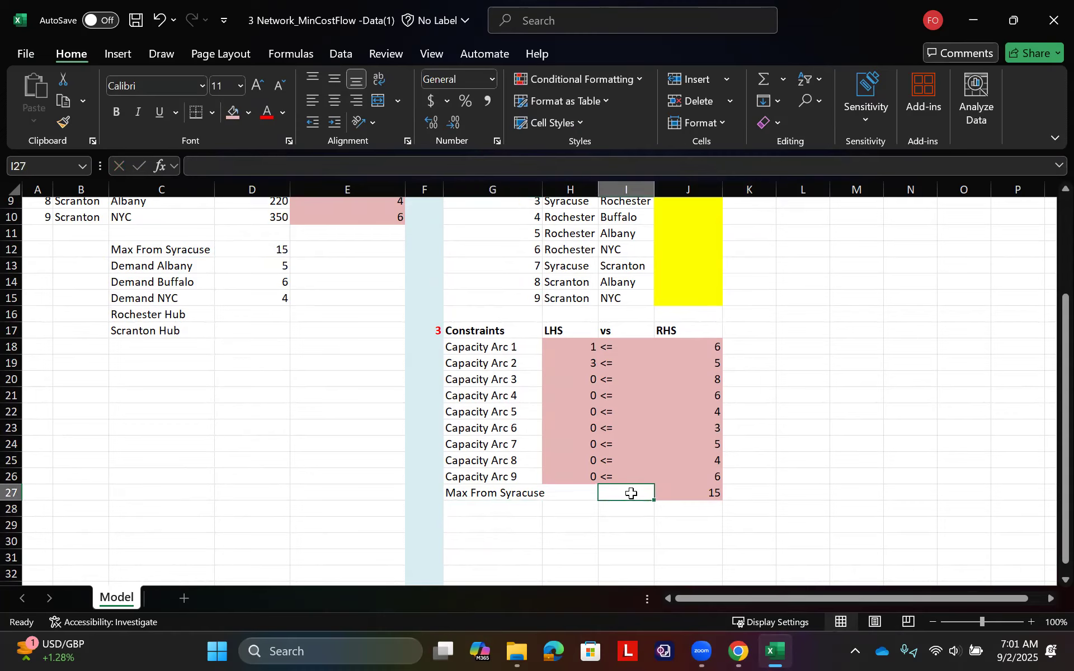
type("<=")
key("Return")
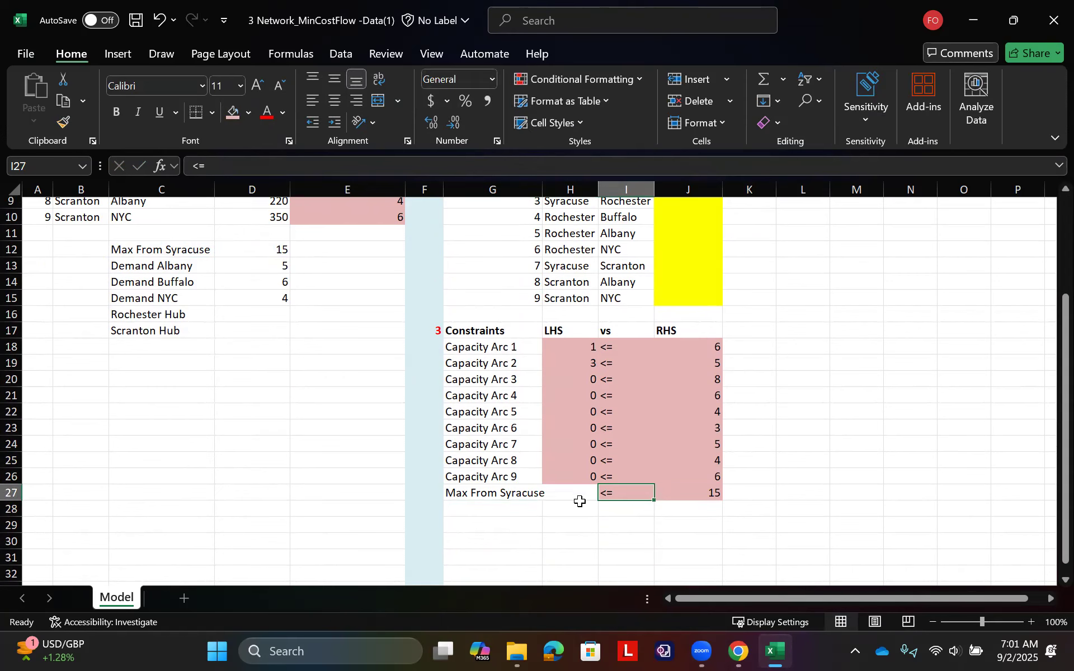
Enter =SUM(J7:J9,J13) in H27 as the LHS of the Max From Syracuse constraint
left_click(567, 495)
type("=")
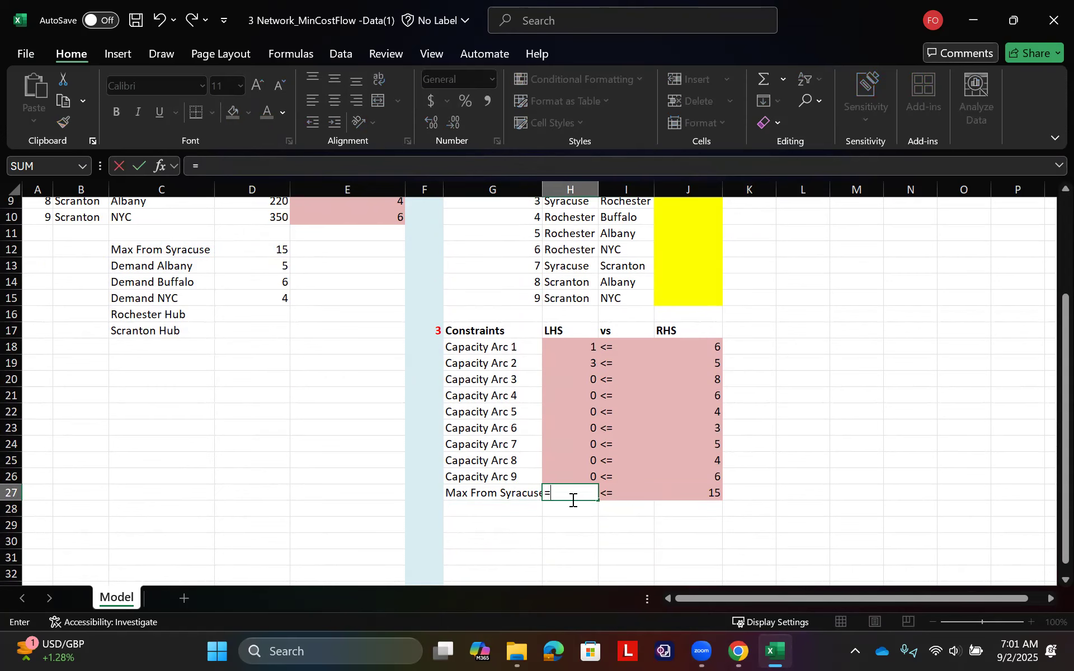
scroll(574, 483, "up", 3)
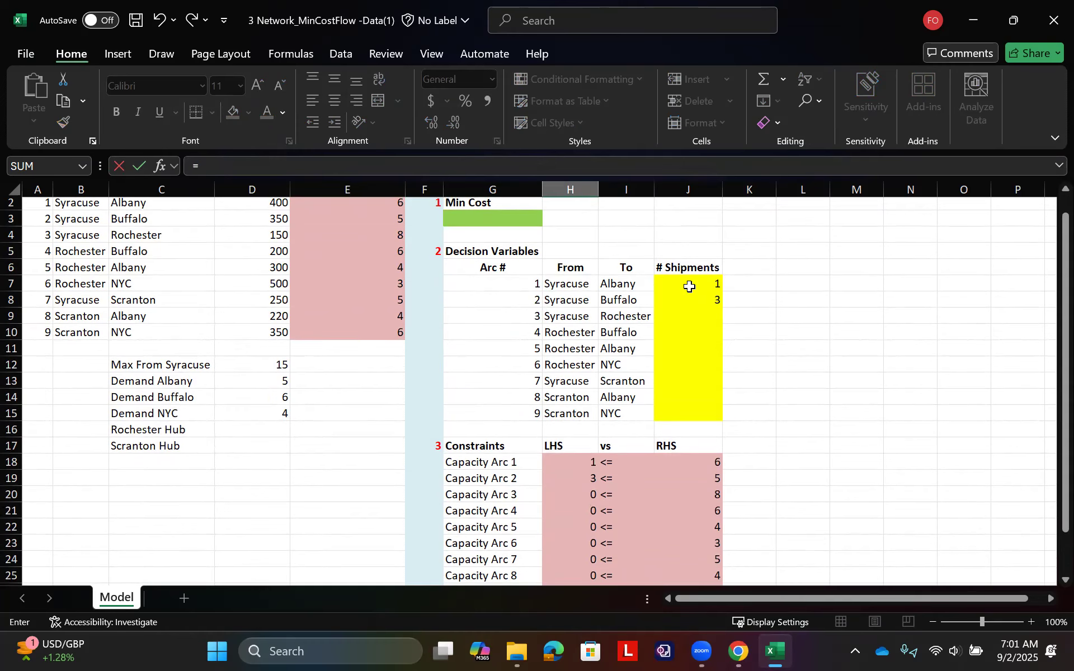
type("sum(")
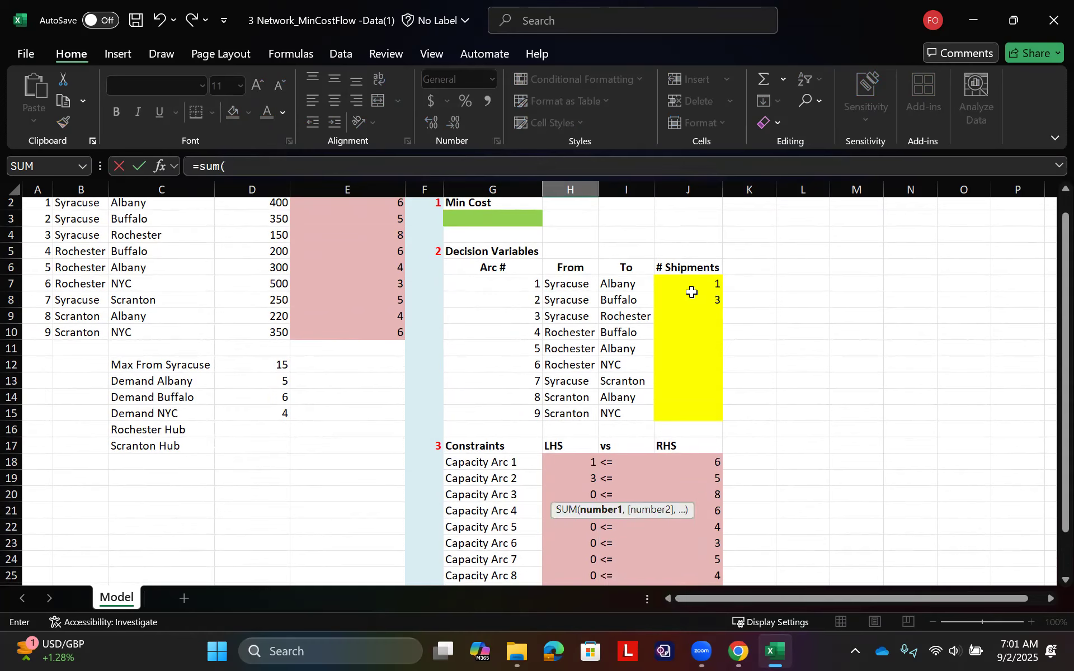
left_click_drag(694, 285, 699, 317)
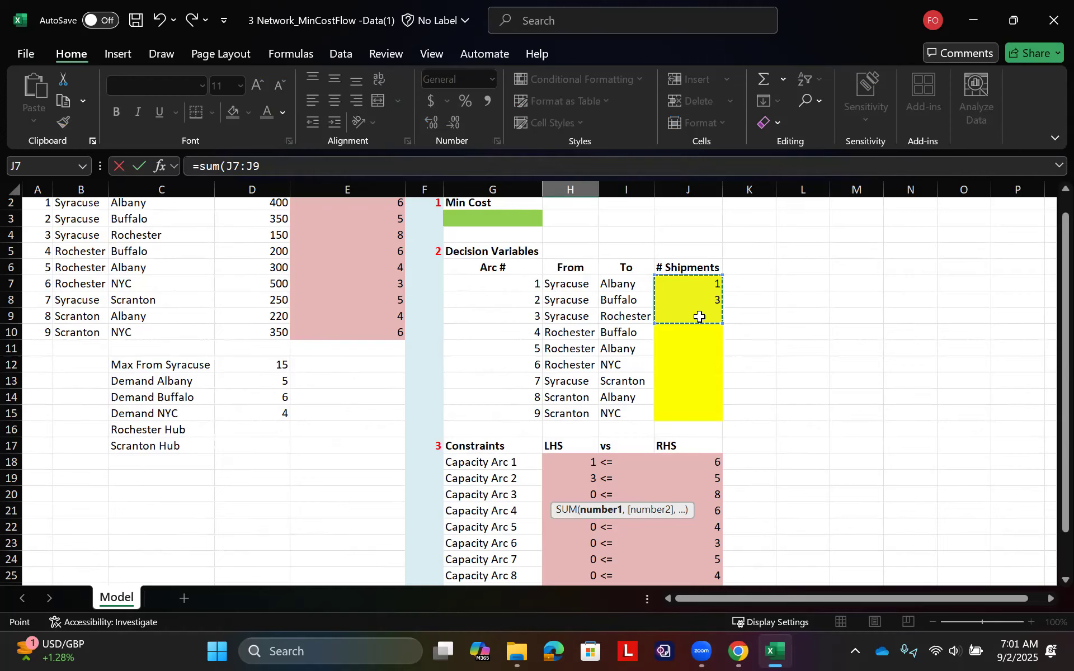
type(",")
left_click(701, 378)
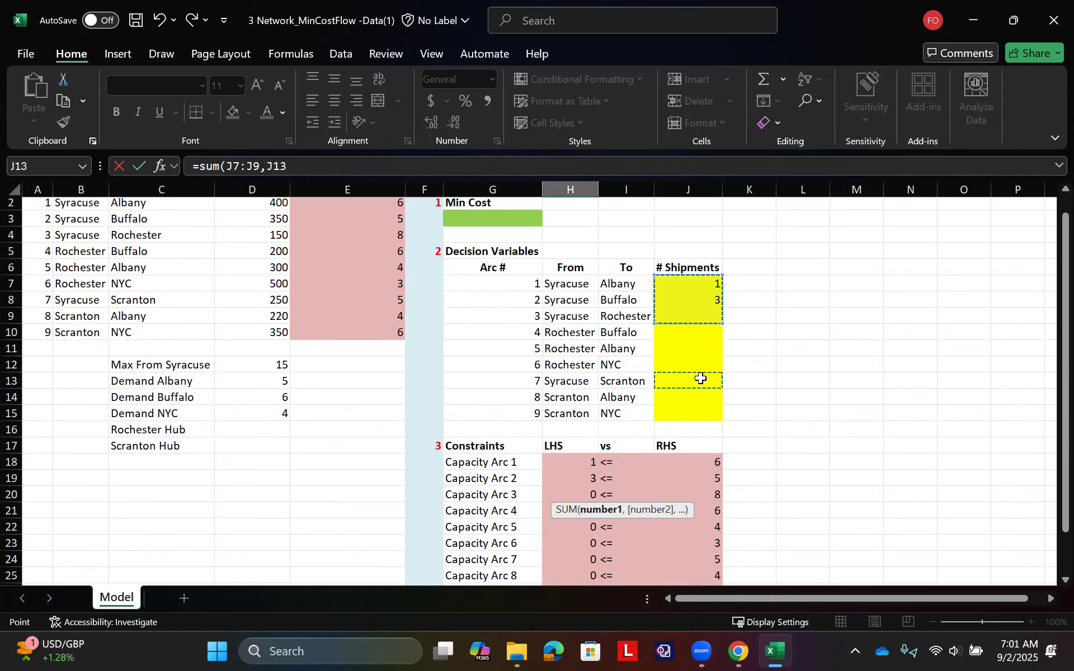
type(")")
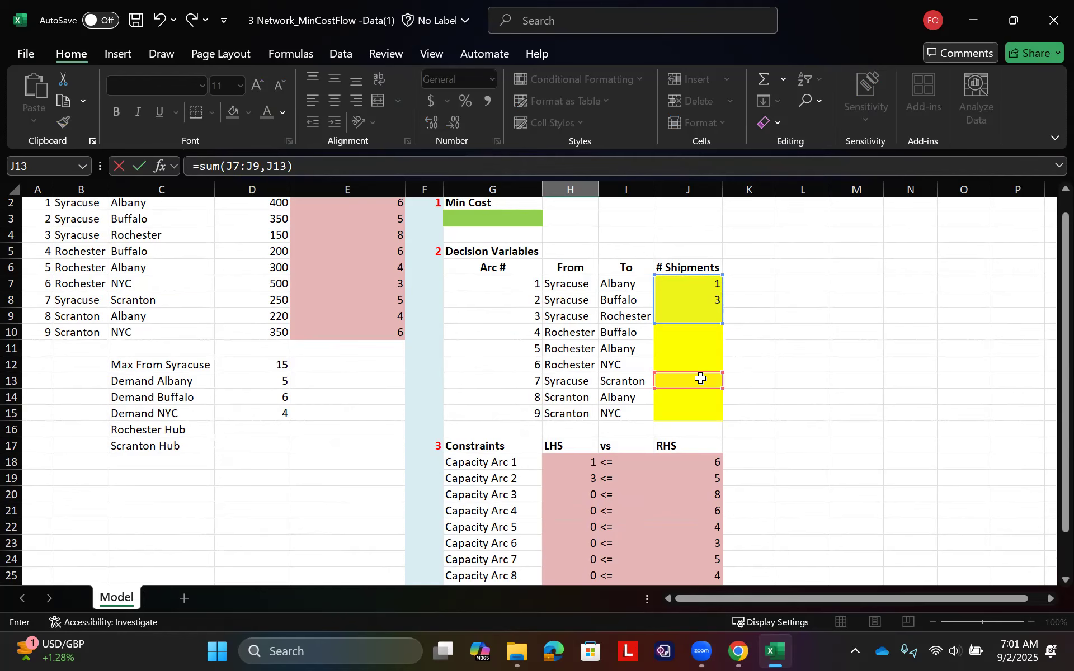
key("Return")
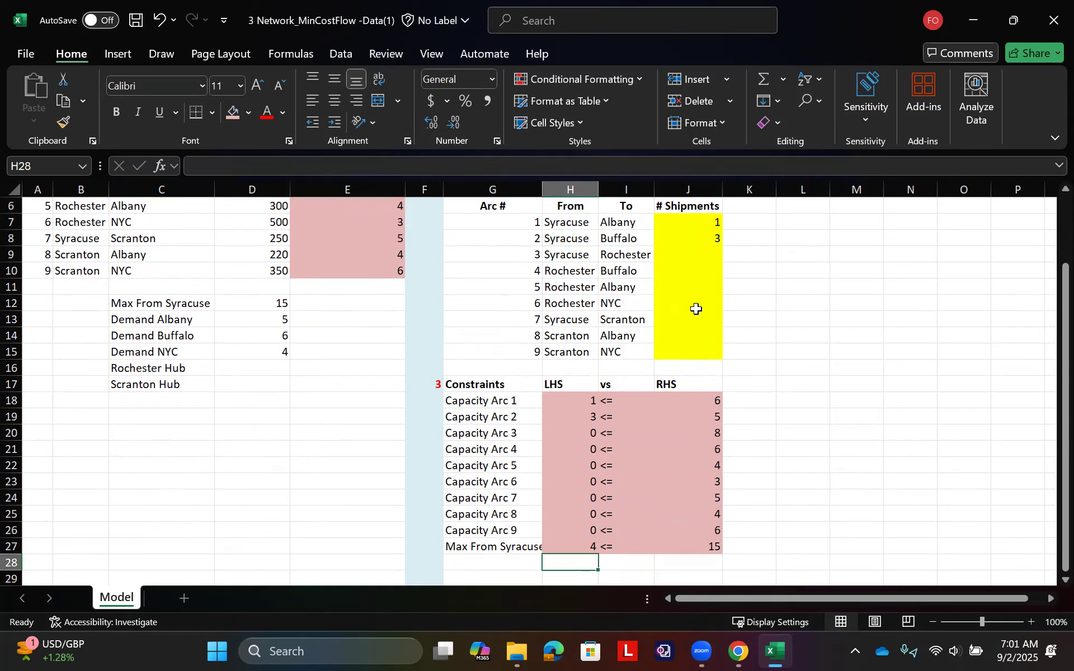
Autofit the widths of all columns on the sheet and save the workbook
left_click(13, 189)
left_click_drag(56, 186, 55, 186)
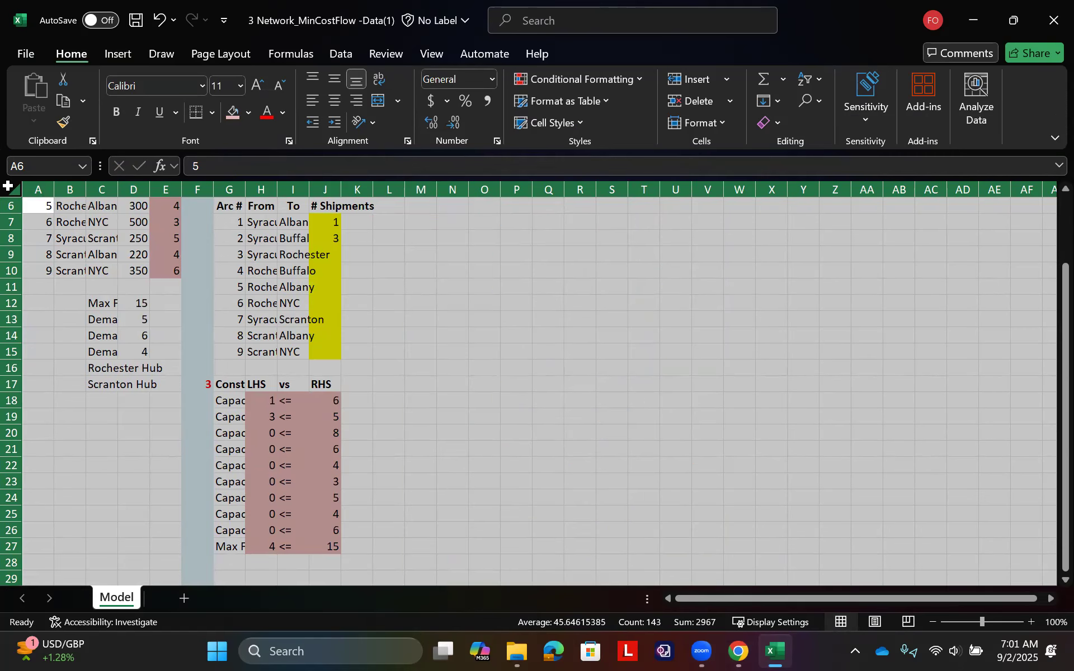
double_click(55, 187)
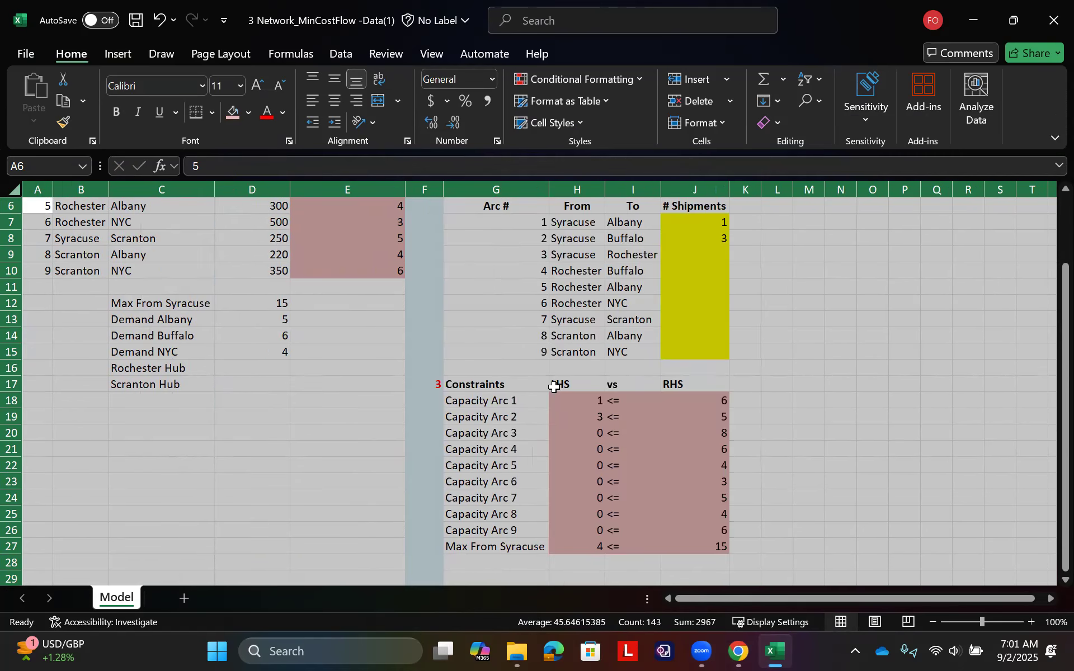
key("ctrl+s")
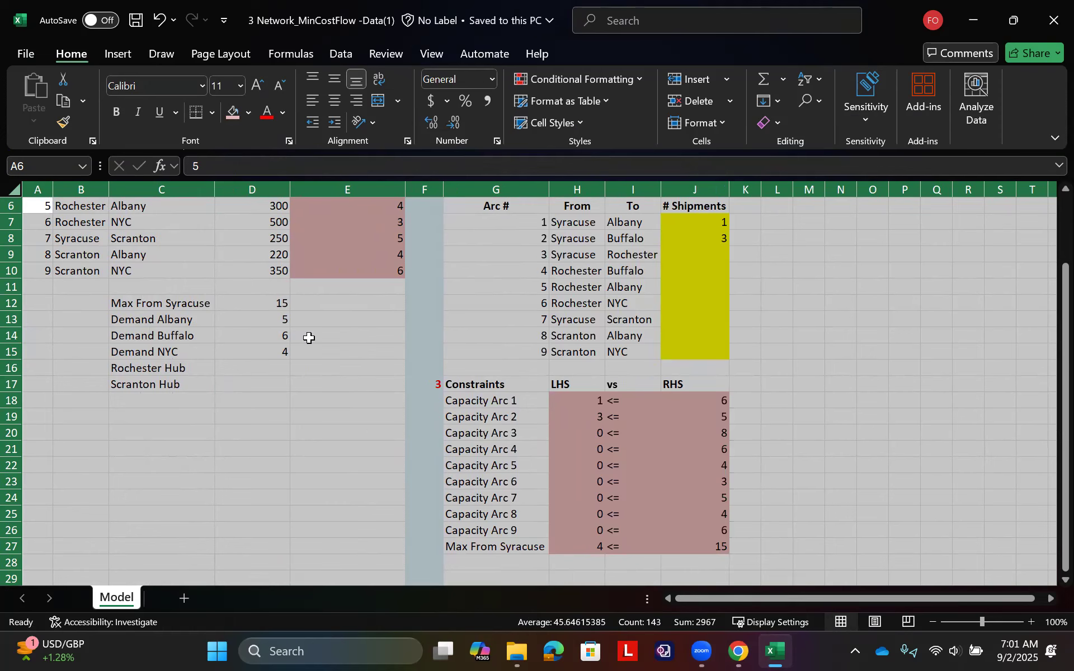
Shade the Max From Syracuse value in D12 with the pink fill
left_click(277, 308)
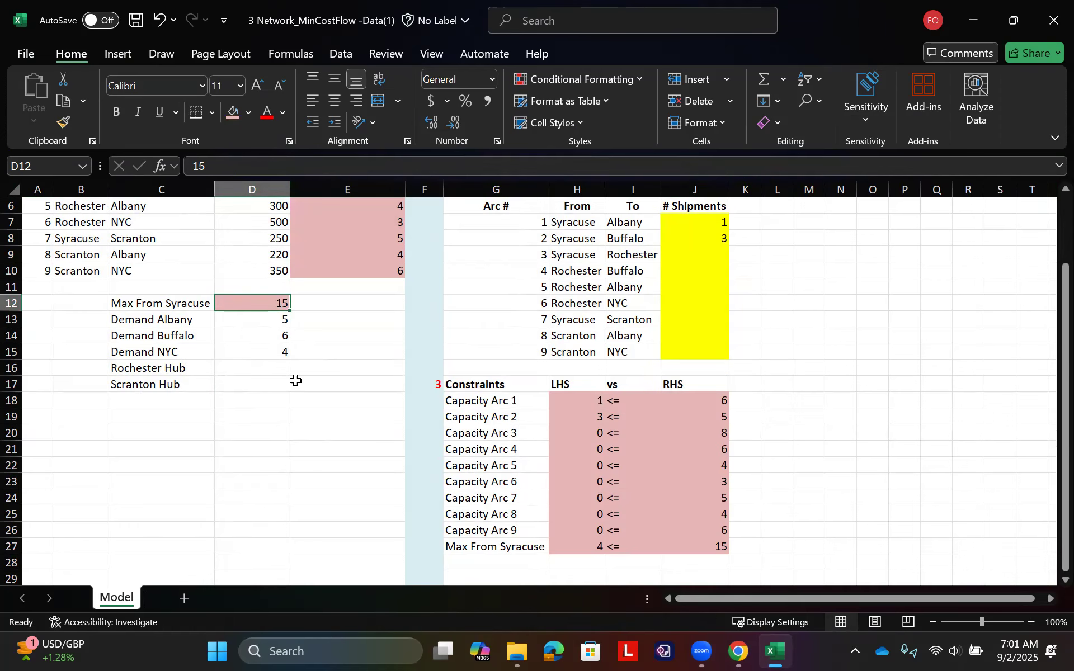
left_click(238, 326)
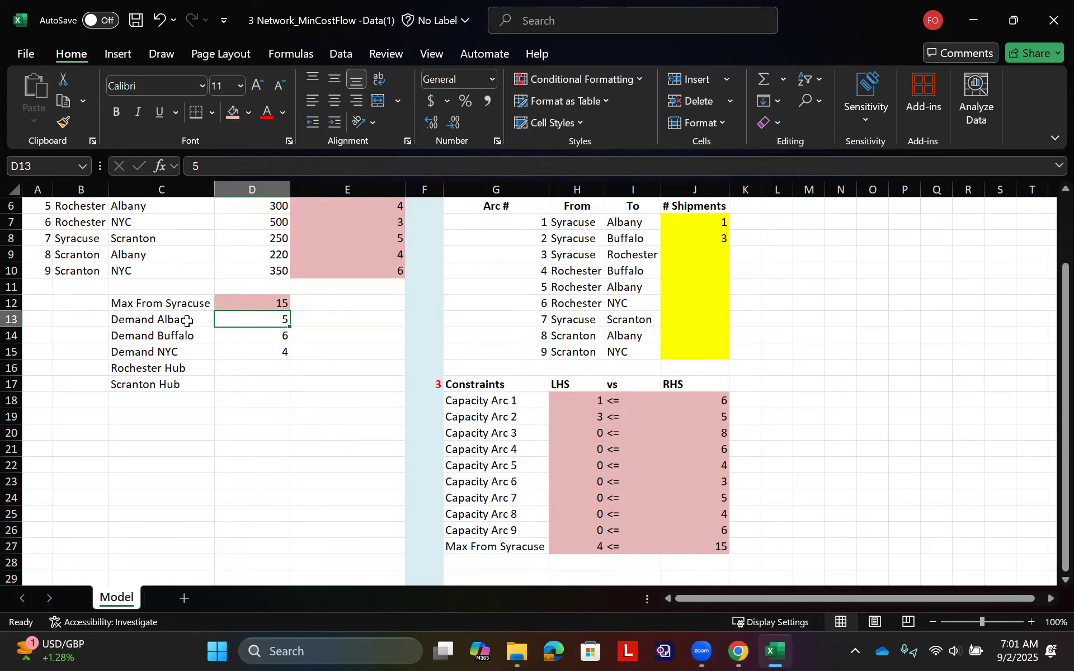
Link the first demand constraint label in G28 with =C13 and fill it down to G30
left_click(501, 560)
type("=")
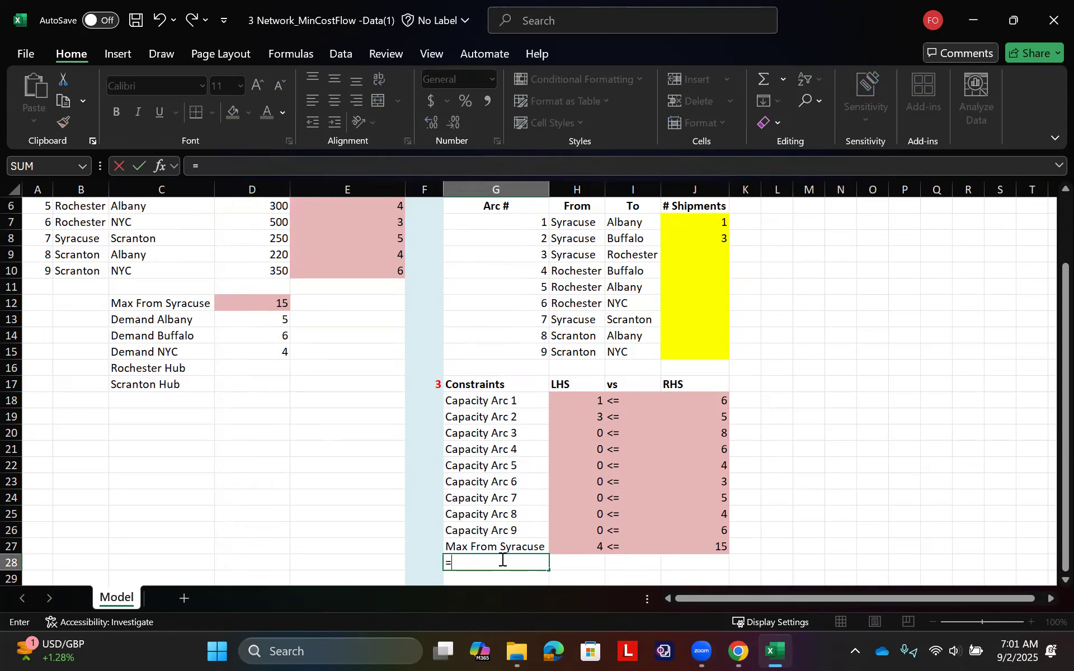
left_click(157, 319)
key("Return")
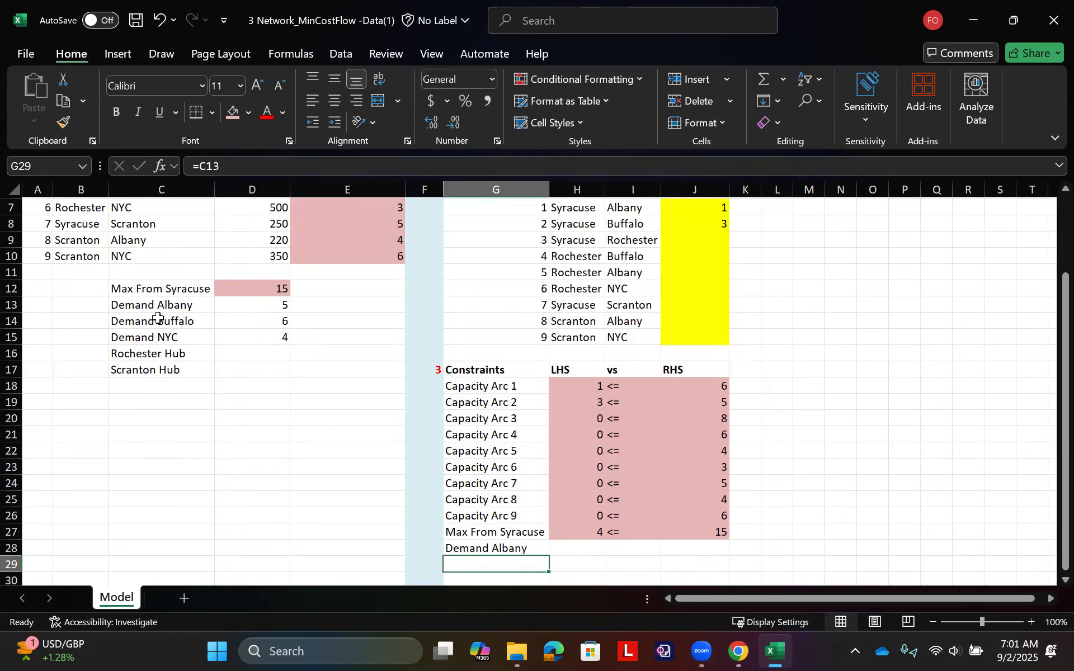
left_click(543, 541)
left_click_drag(549, 554, 547, 582)
Link the RHS of the Demand Albany constraint in J28 with =D13 and fill it down to J30
scroll(649, 509, "down", 1)
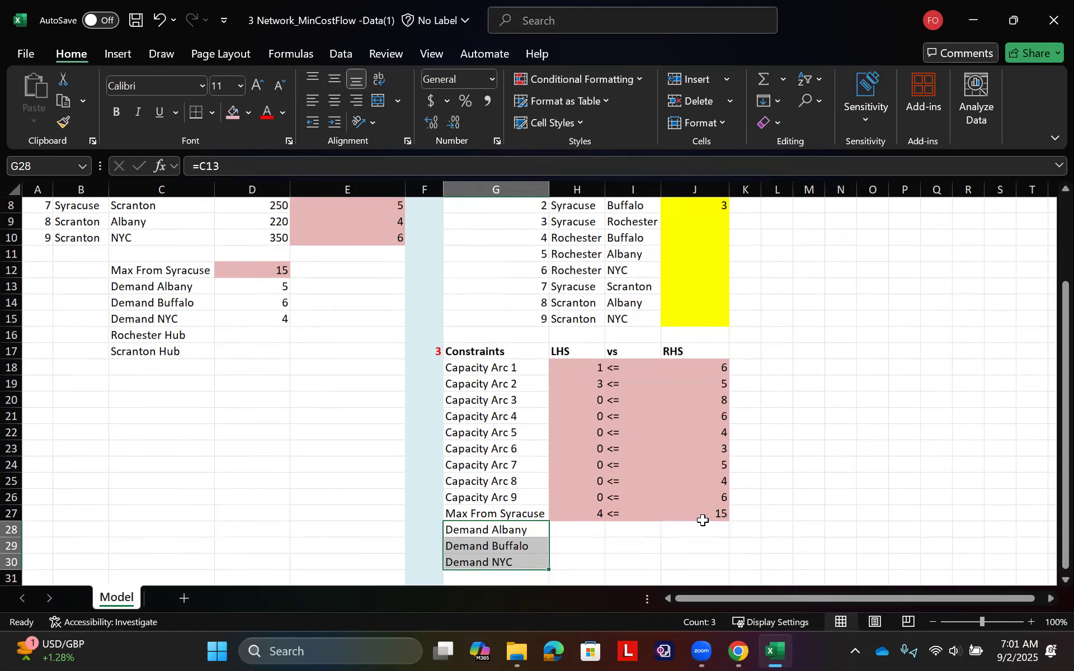
left_click(732, 535)
left_click(716, 532)
type("=")
left_click(267, 282)
key("Return")
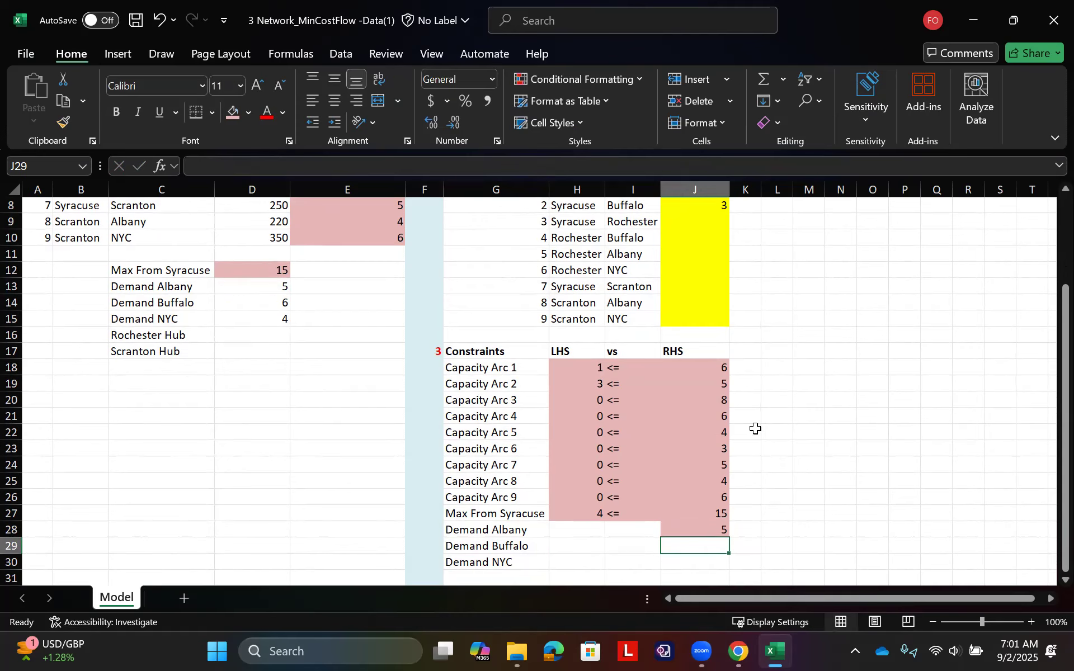
left_click(720, 532)
left_click_drag(728, 537, 728, 564)
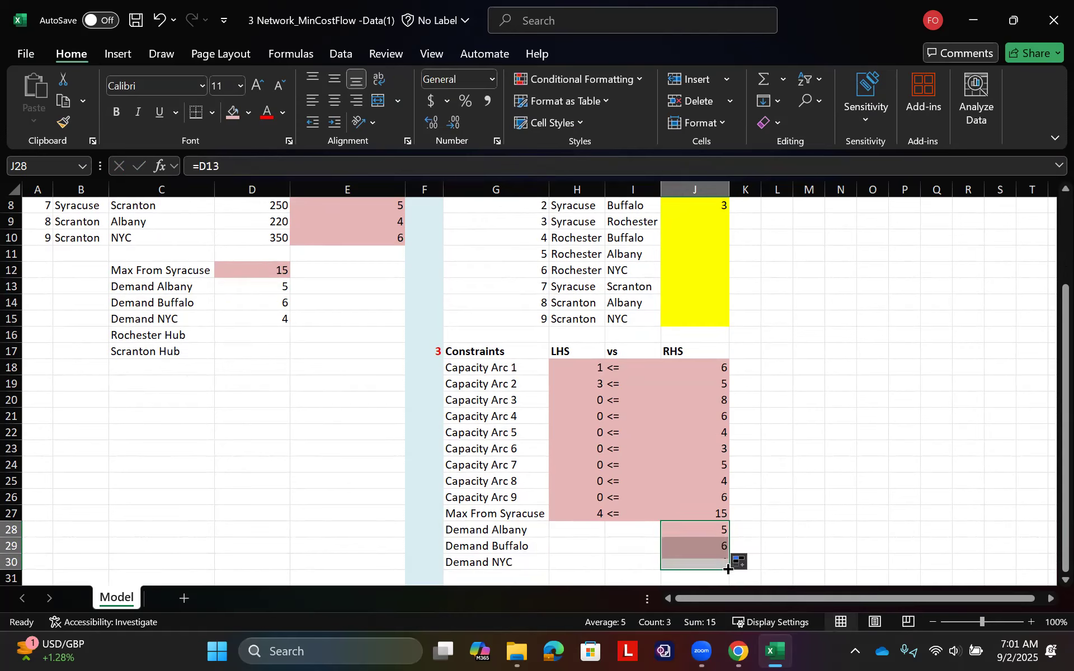
Enter the "=" sign in I28 and copy it down to I30 for the three demand constraints
left_click(611, 528)
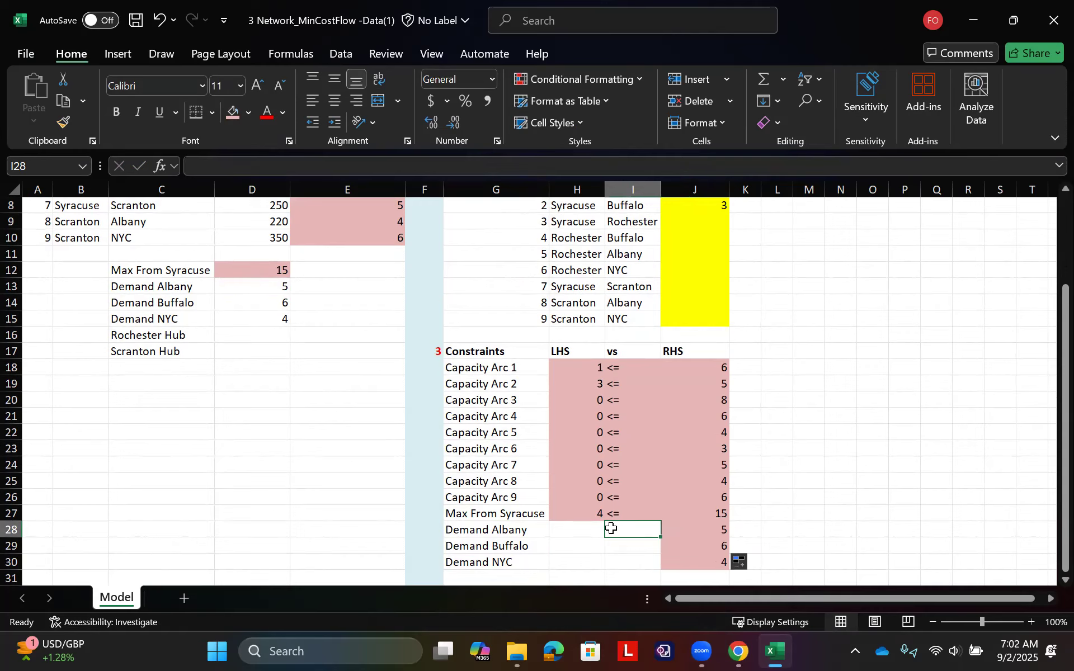
type("=")
left_click_drag(669, 541, 655, 566)
Enter =J7+J11+J14 in H28 as the LHS of the Demand Albany constraint
left_click(574, 532)
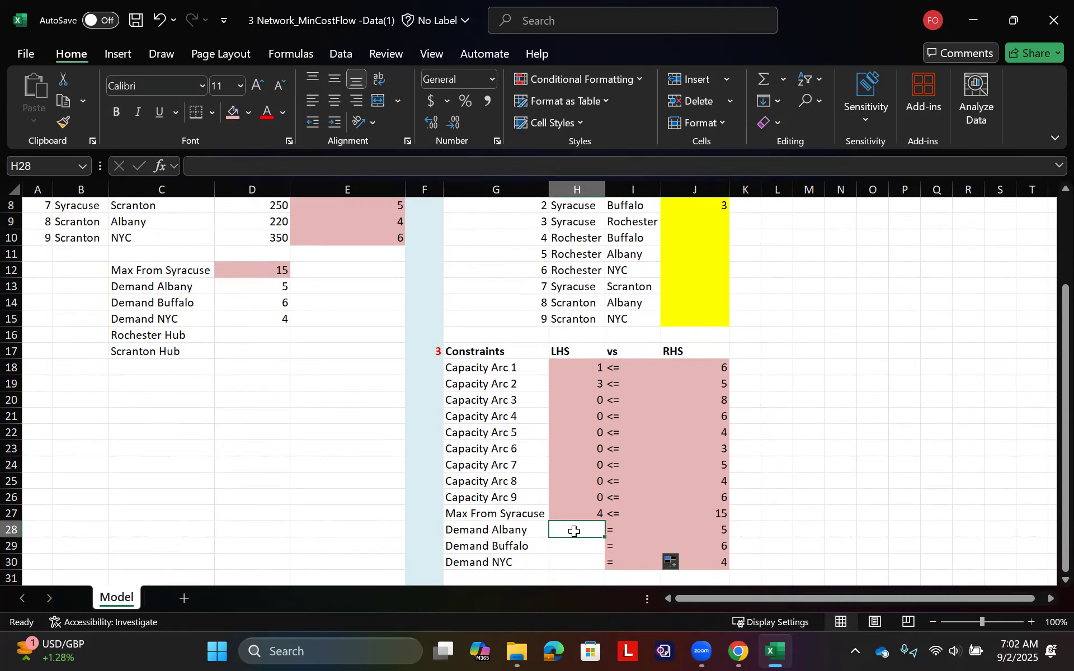
type("=")
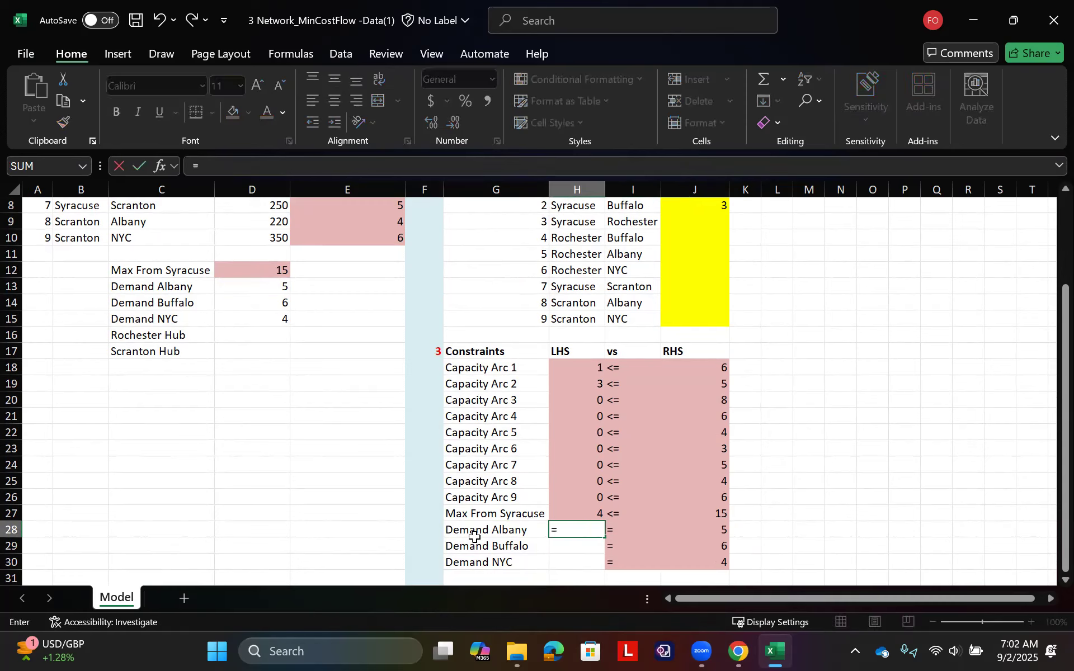
scroll(543, 532, "up", 2)
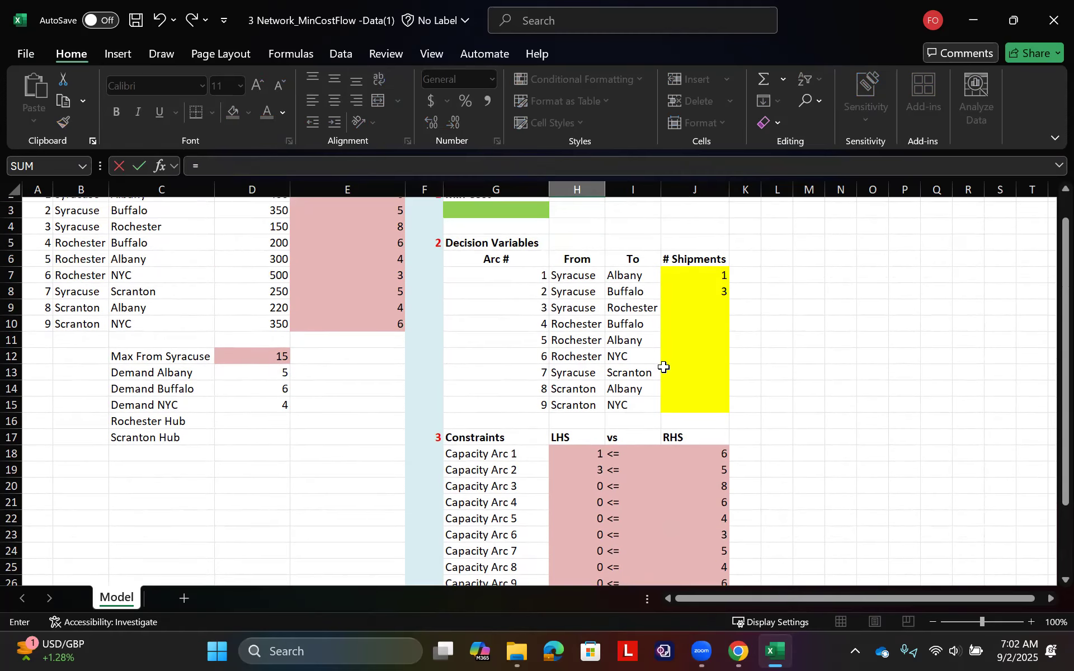
left_click(694, 276)
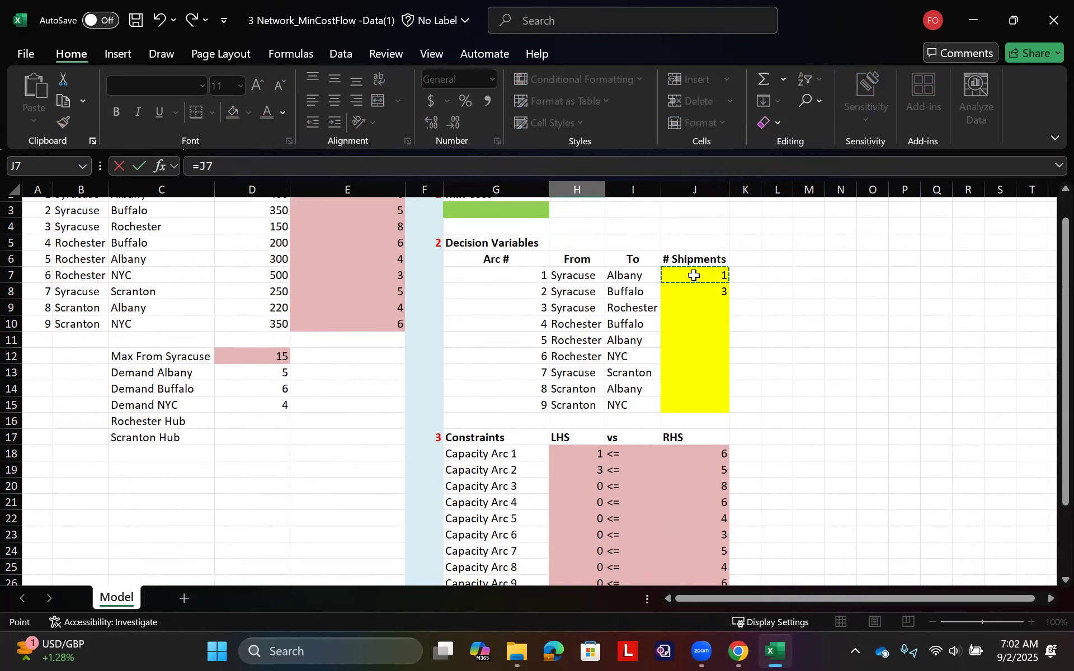
type("+")
left_click(702, 340)
type("+")
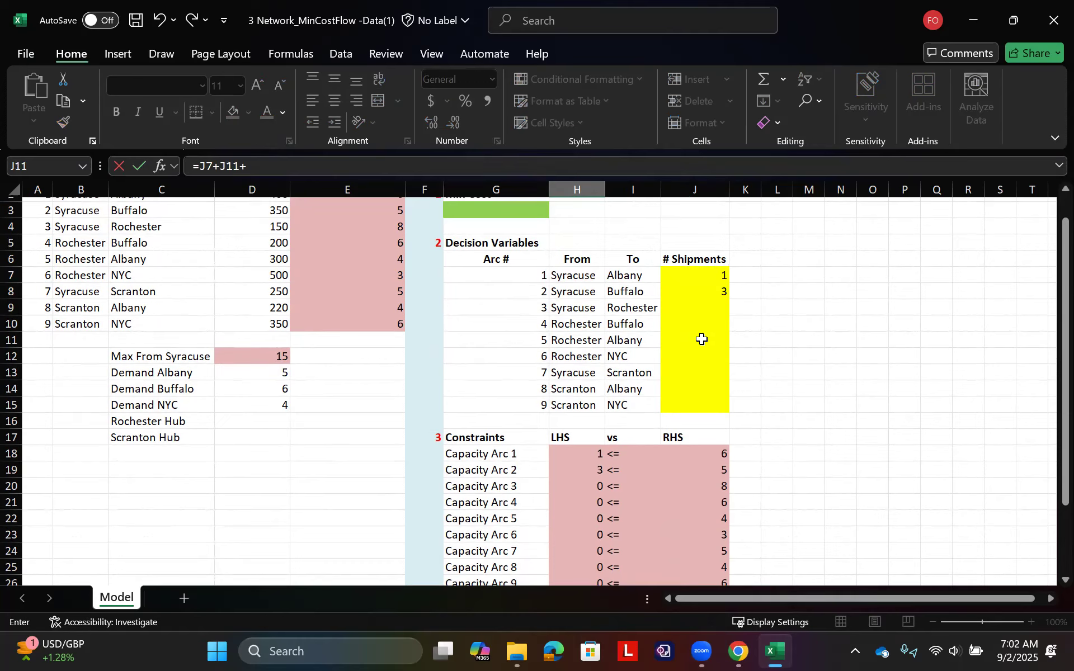
left_click(694, 391)
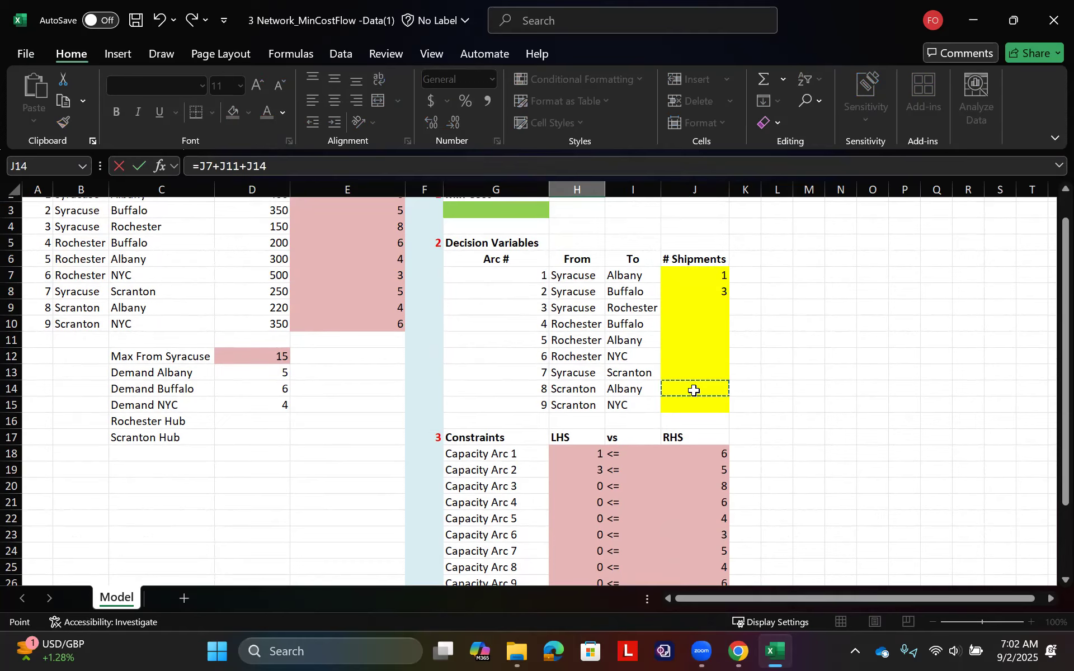
key("Return")
scroll(694, 390, "down", 1)
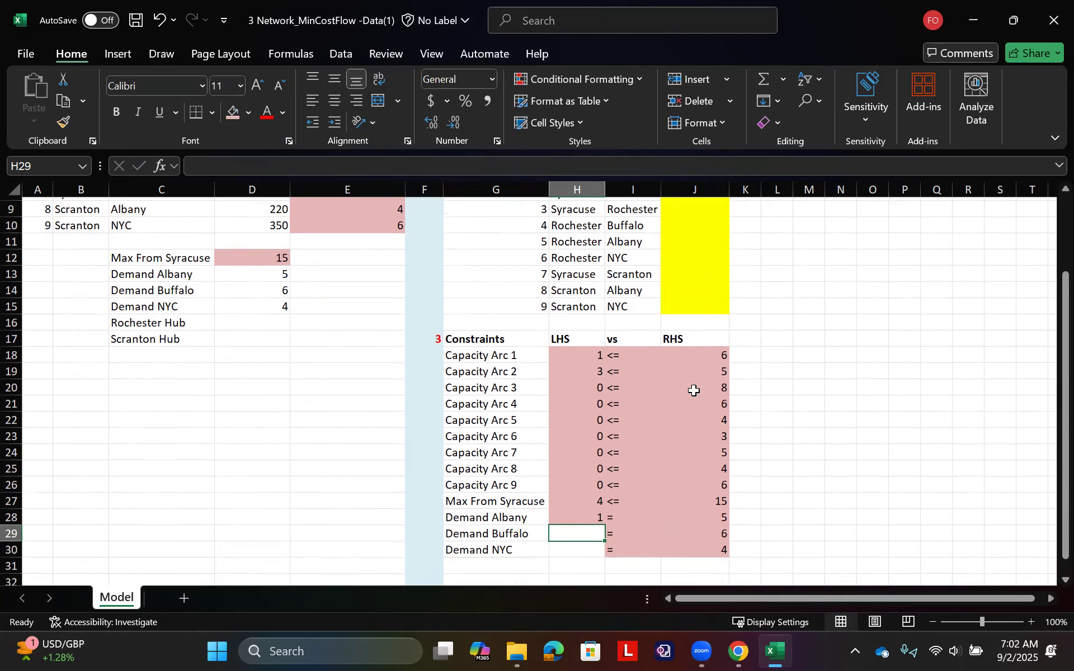
Enter =J8+J10 in H29 as the LHS of the Demand Buffalo constraint
scroll(694, 390, "up", 1)
type("=")
scroll(693, 389, "up", 3)
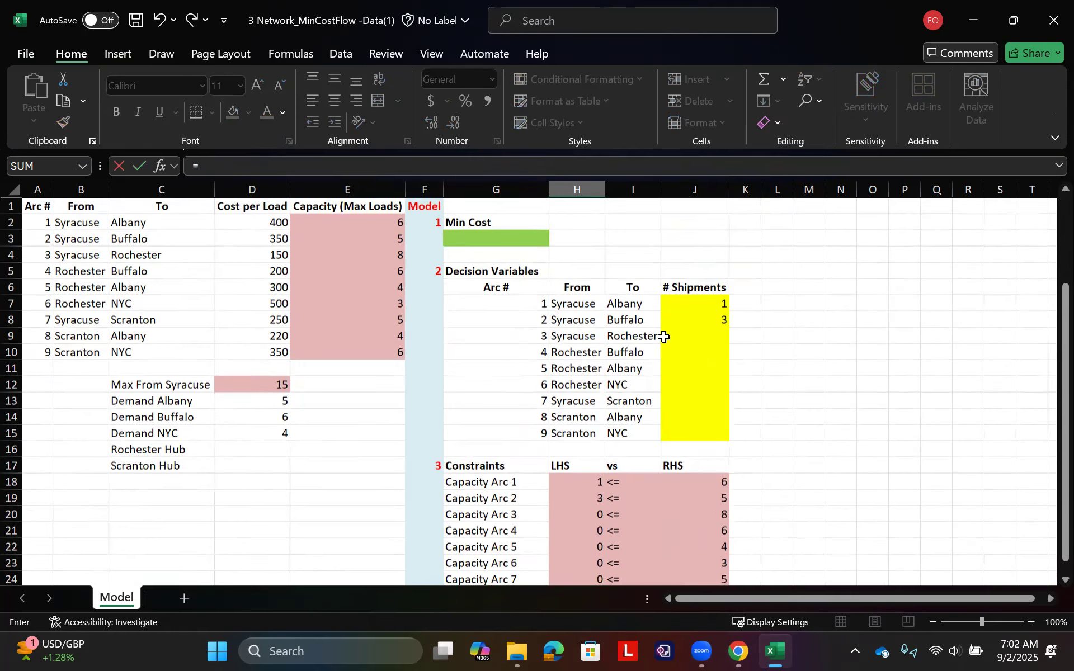
left_click(696, 317)
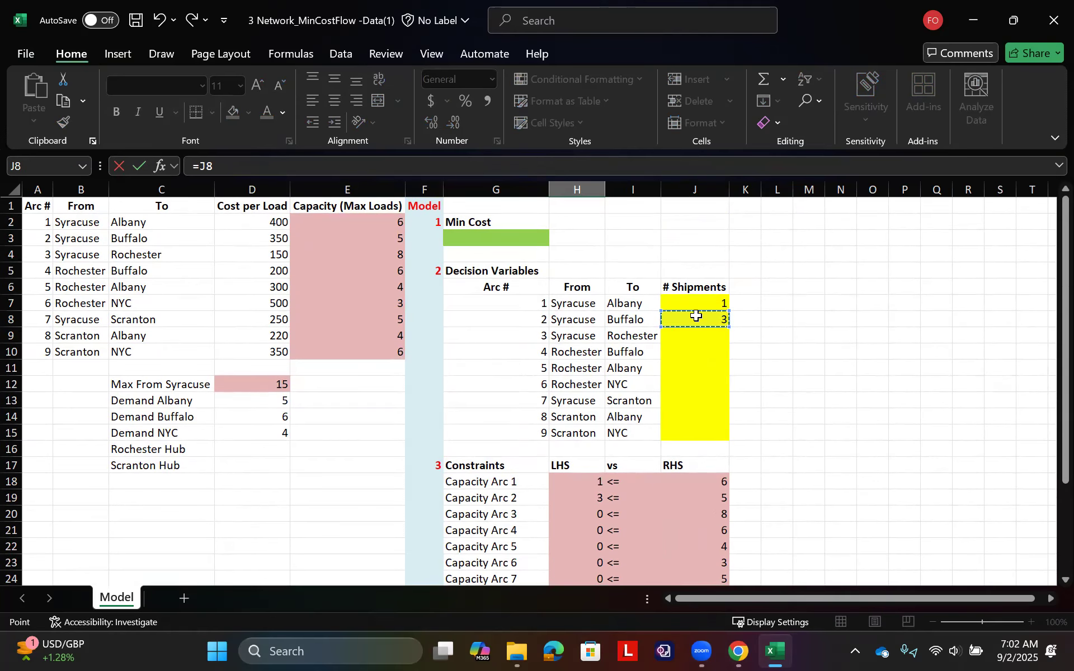
type("+")
left_click(700, 348)
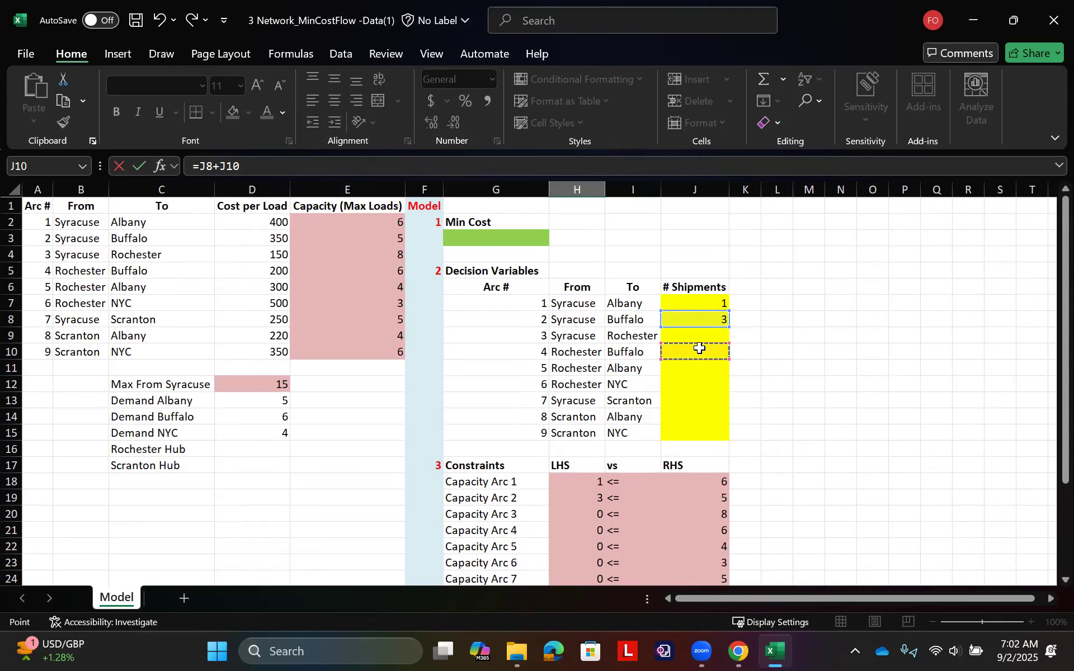
key("Return")
Enter =J12+J15 in H30 as the LHS of the Demand NYC constraint
type("=")
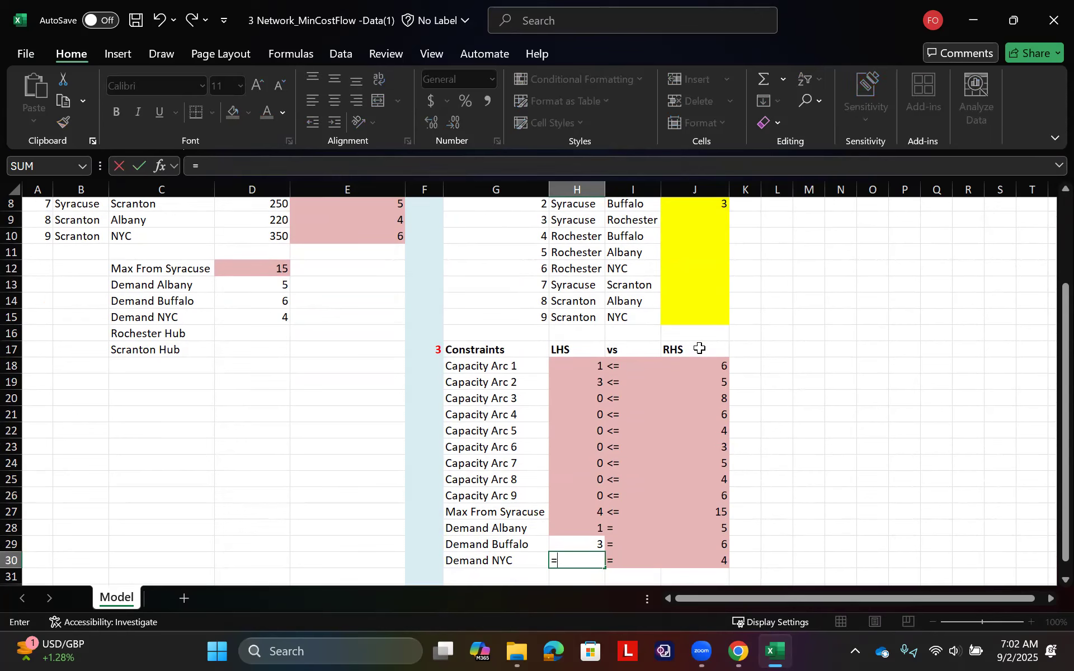
scroll(697, 343, "up", 3)
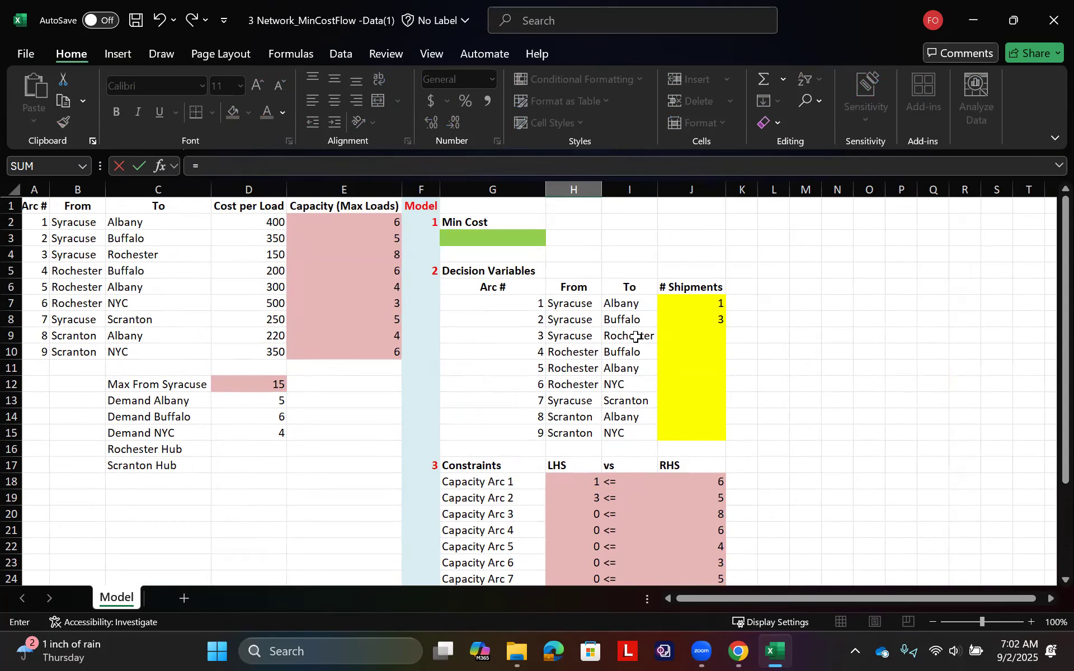
left_click(694, 383)
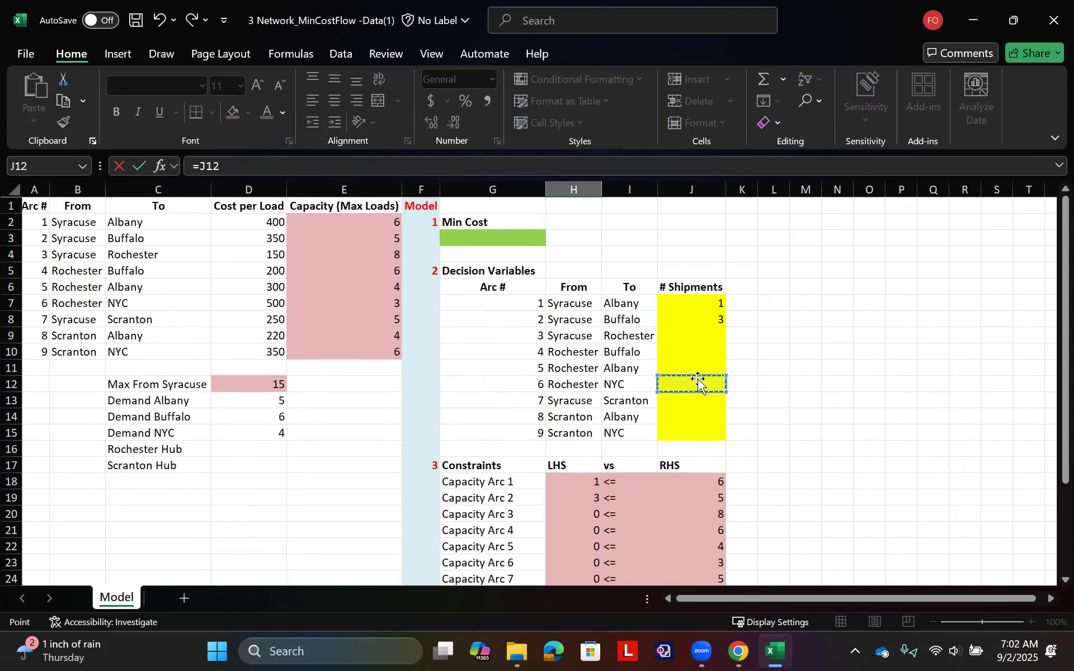
type("+")
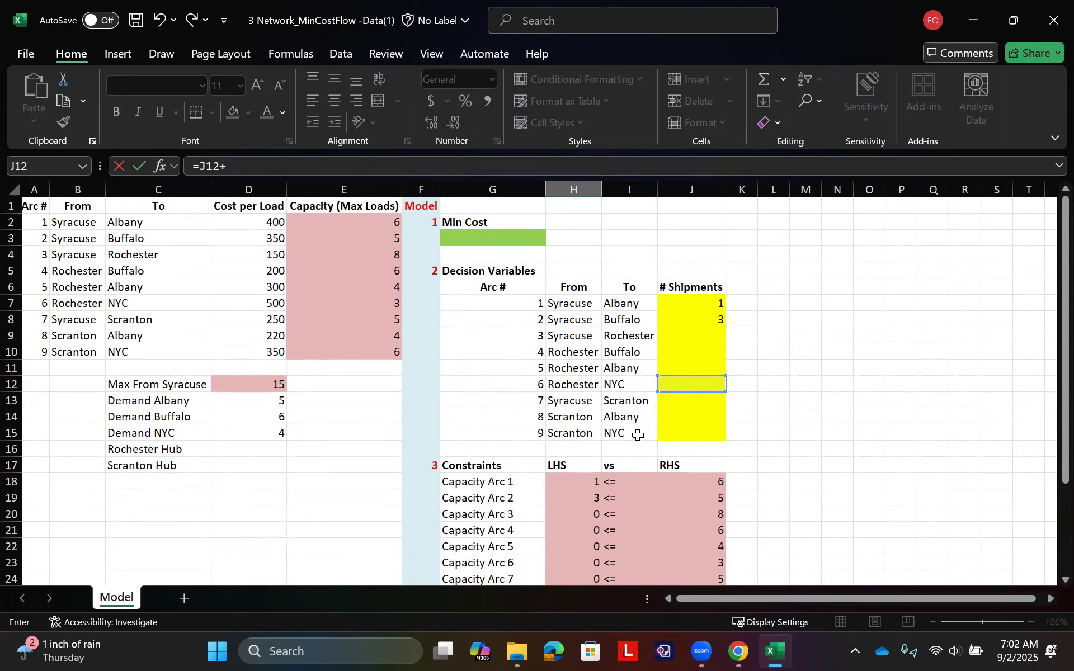
left_click(687, 433)
key("Return")
Shade the LHS cells H29:H30 and the demand values in D13:D15 with the pink fill
scroll(686, 433, "down", 4)
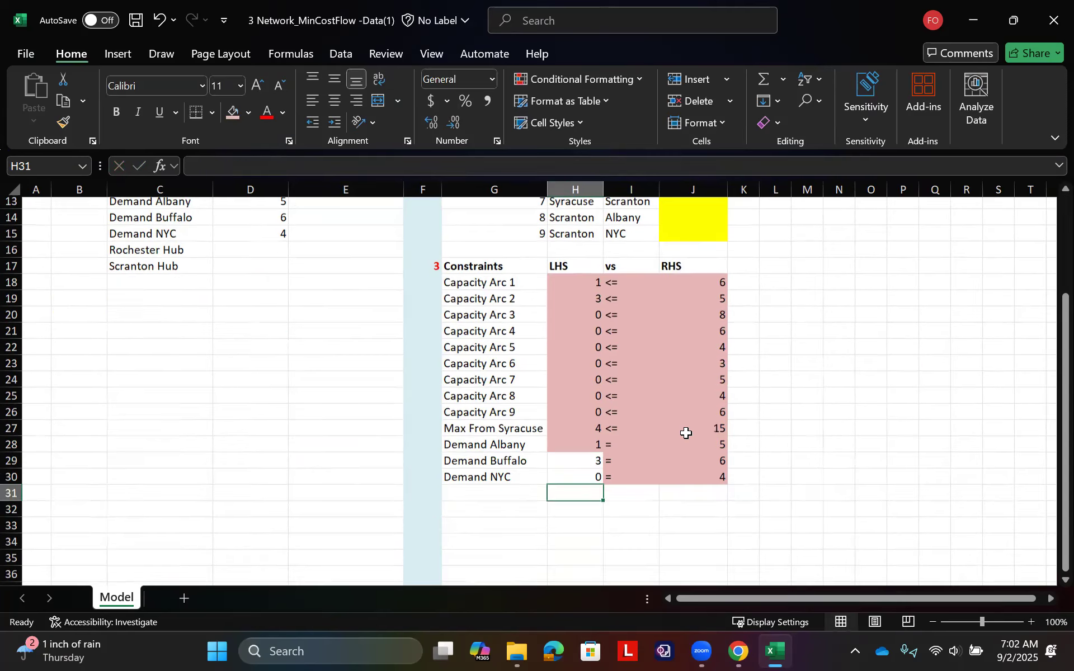
left_click_drag(560, 458, 576, 437)
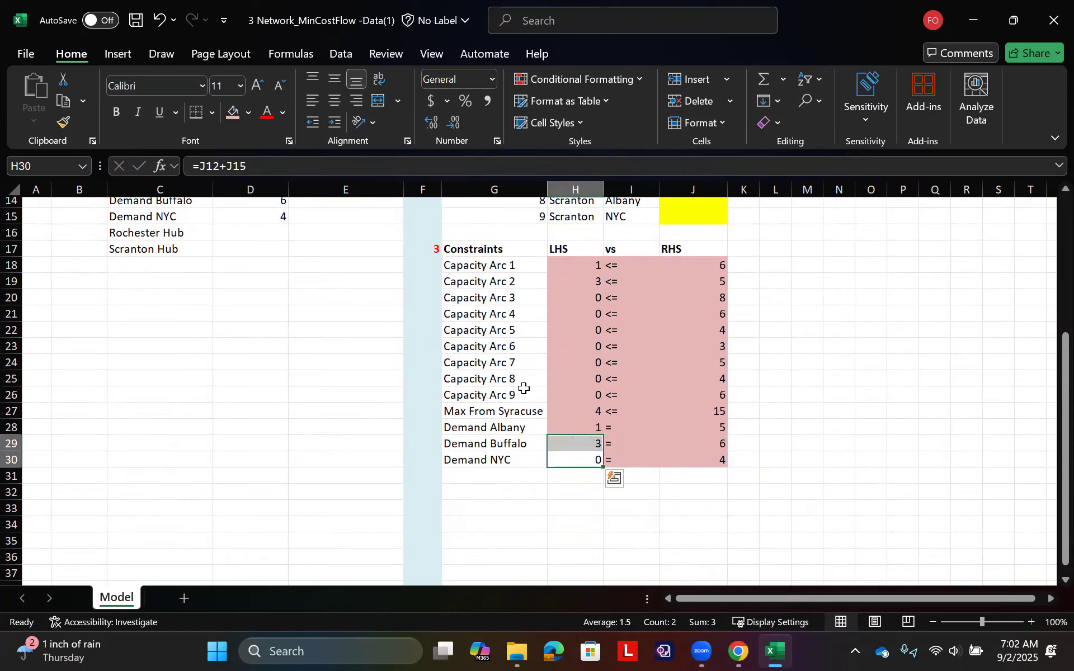
left_click(233, 114)
scroll(255, 359, "up", 1)
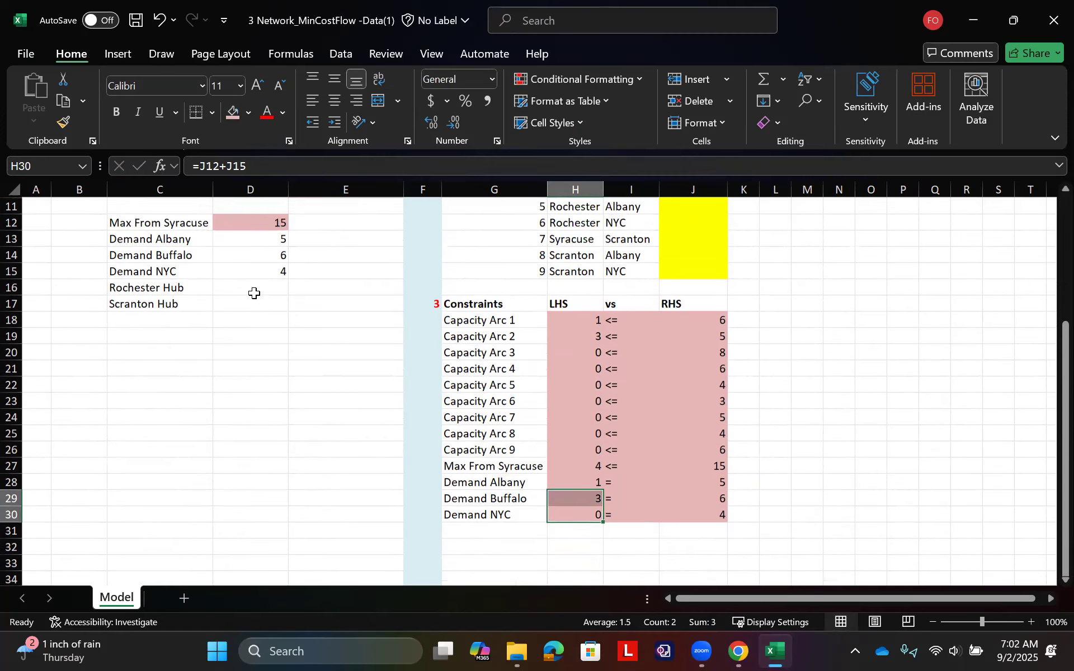
left_click_drag(253, 242, 252, 271)
left_click(228, 113)
left_click_drag(168, 288, 168, 303)
left_click(231, 112)
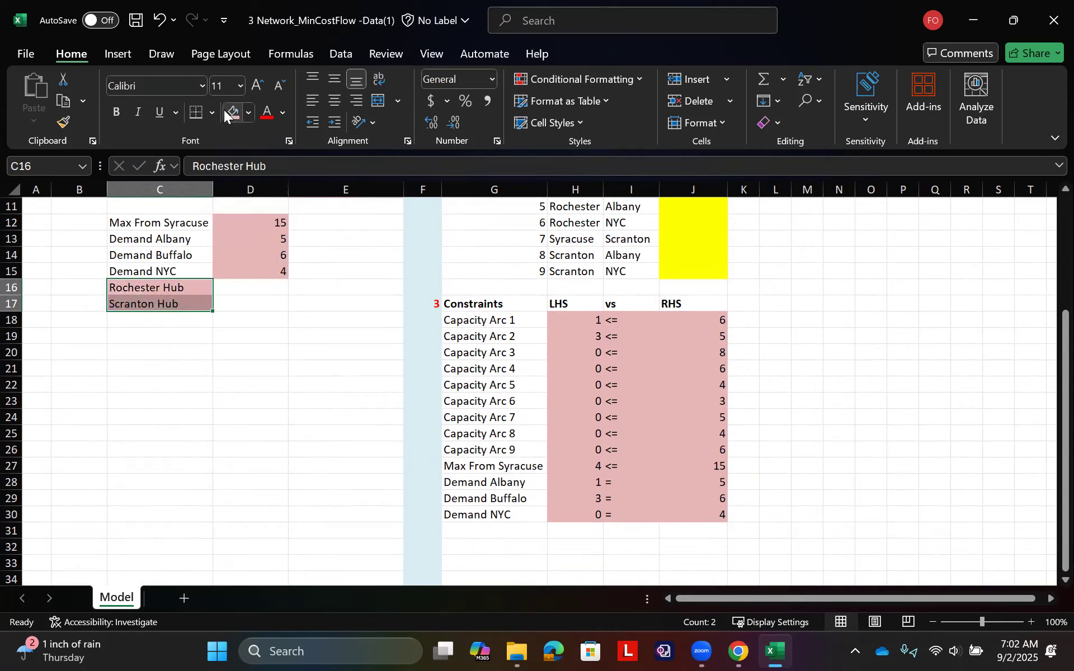
scroll(383, 363, "down", 1)
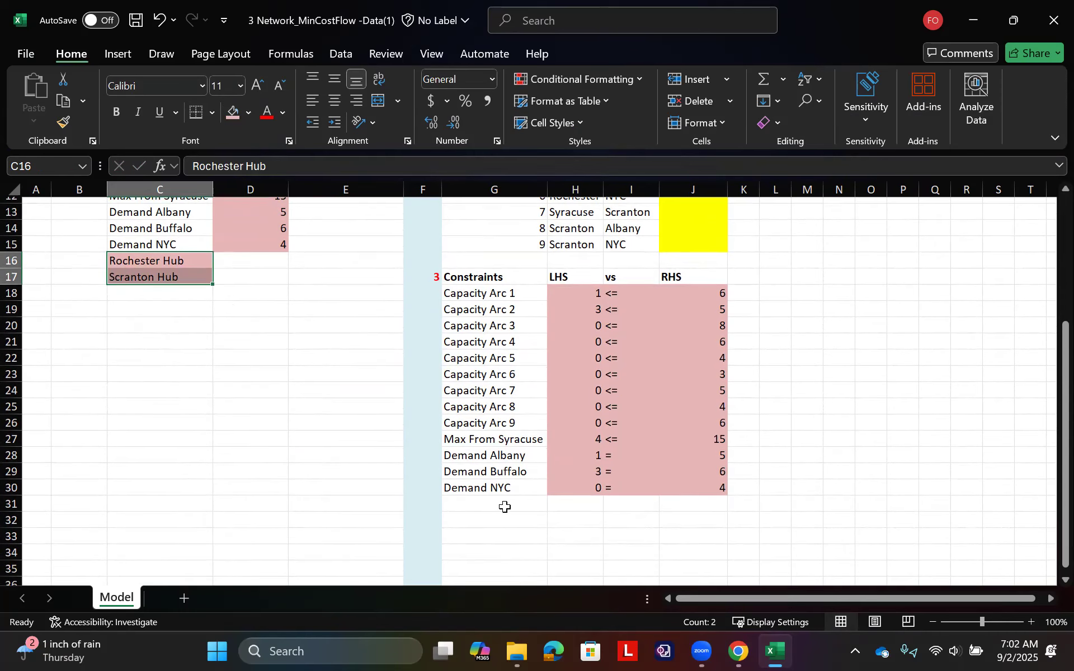
left_click(505, 507)
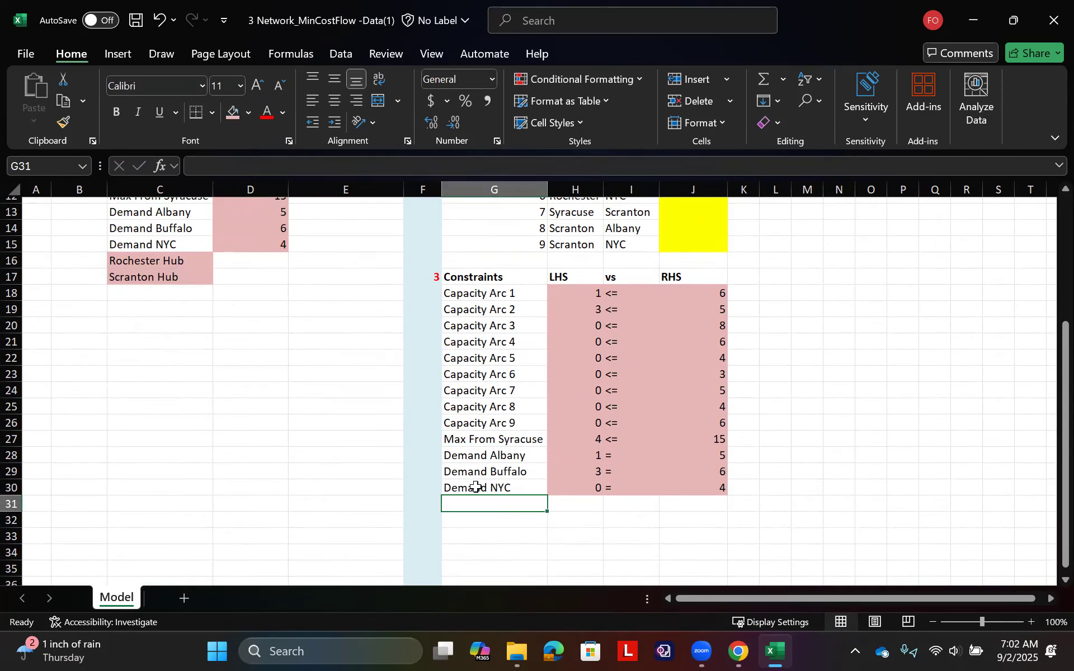
key("ctrl+z")
Shade the empty hub value cells D16:D17 with the pink fill
mouse_move(230, 273)
left_mouse_down()
mouse_move(230, 250)
mouse_move(228, 260)
left_mouse_up()
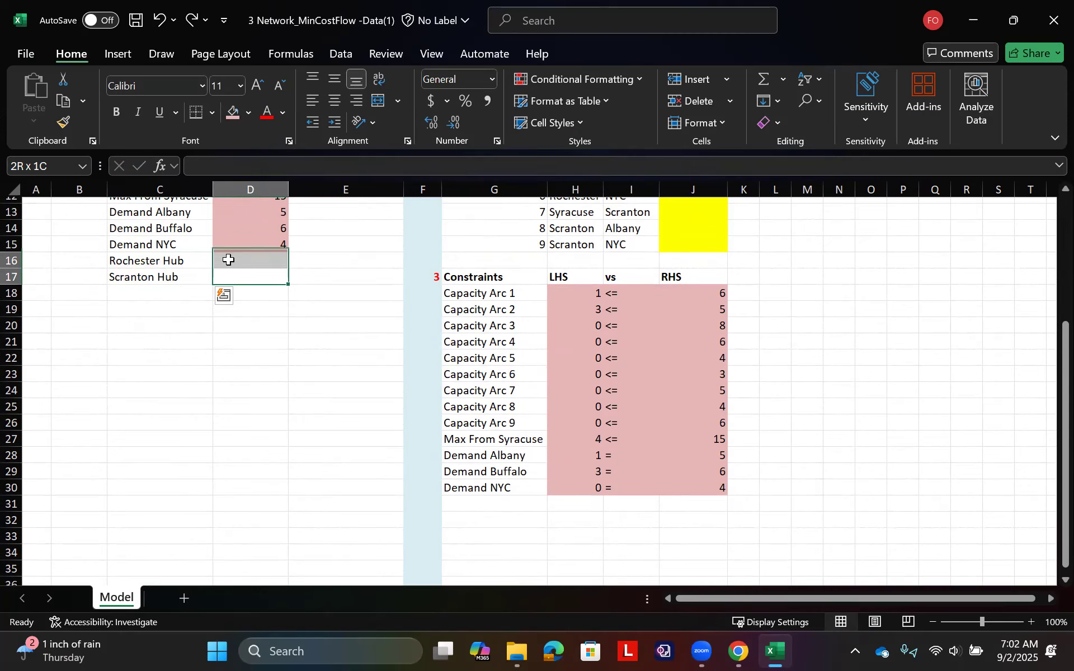
left_click(212, 113)
left_click(232, 113)
Enter In=Out in D16 for the Rochester Hub and copy it to D17 for the Scranton Hub
left_click(252, 261)
type("In")
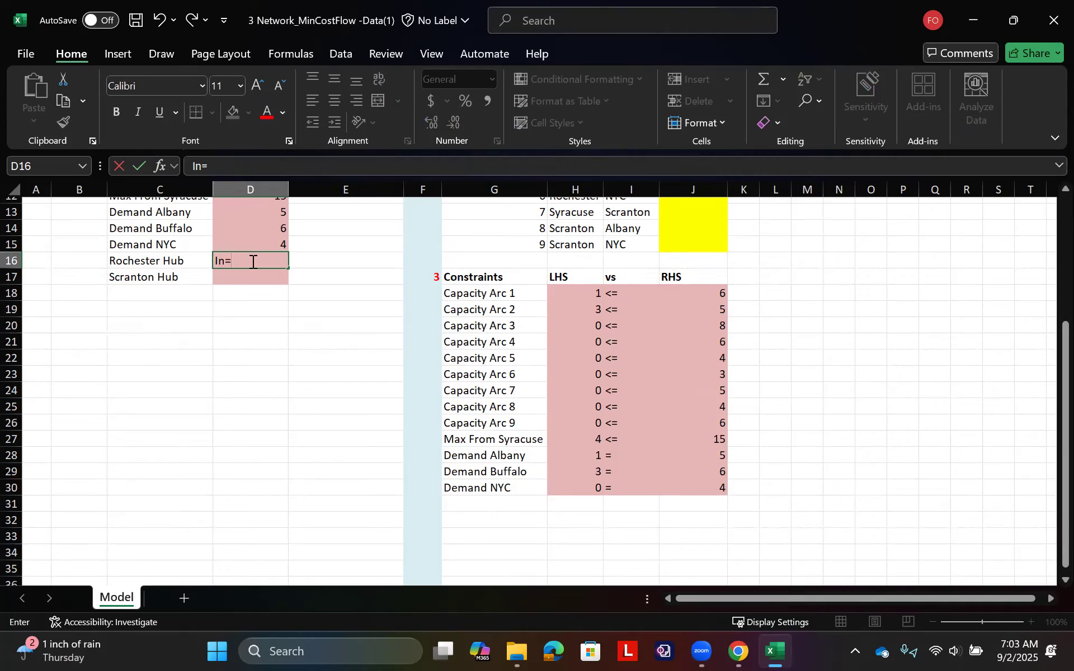
type("=Out")
key("Return")
left_click(252, 261)
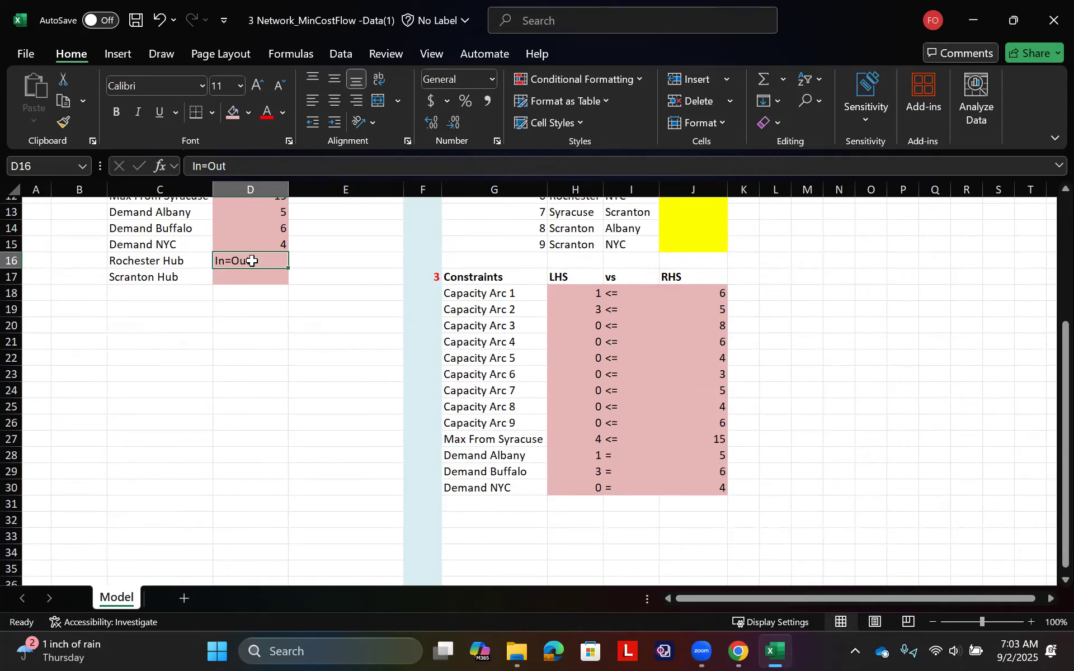
key("ctrl+c")
left_click(243, 273)
key("ctrl+v")
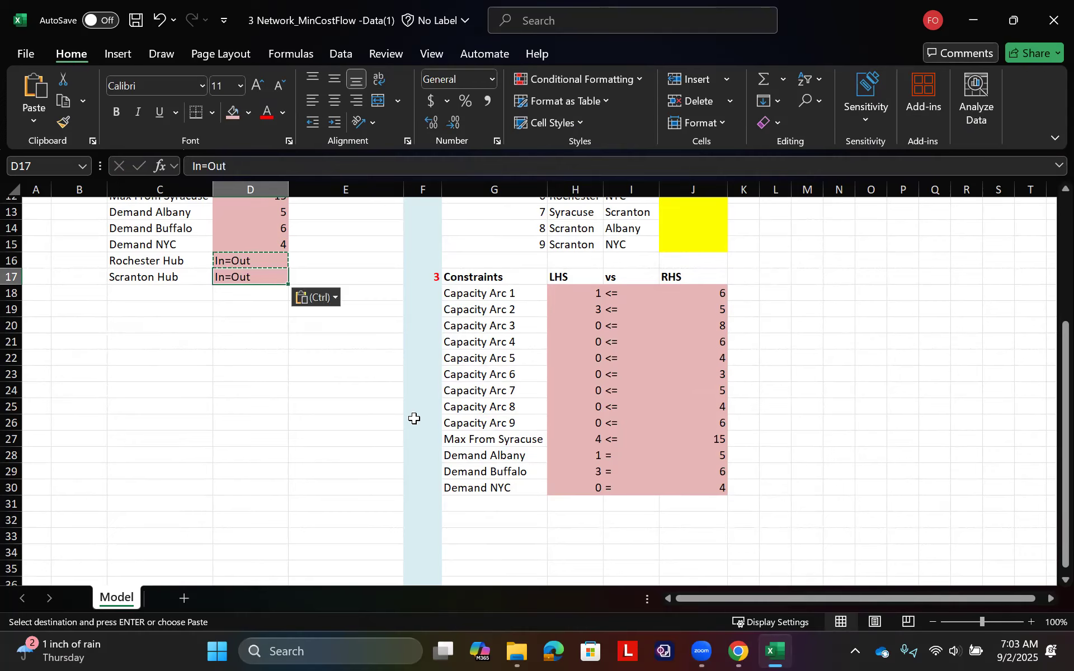
Link the Rochester Hub constraint label in G31 with =C16 and fill it down to G32
left_click(475, 505)
type("=")
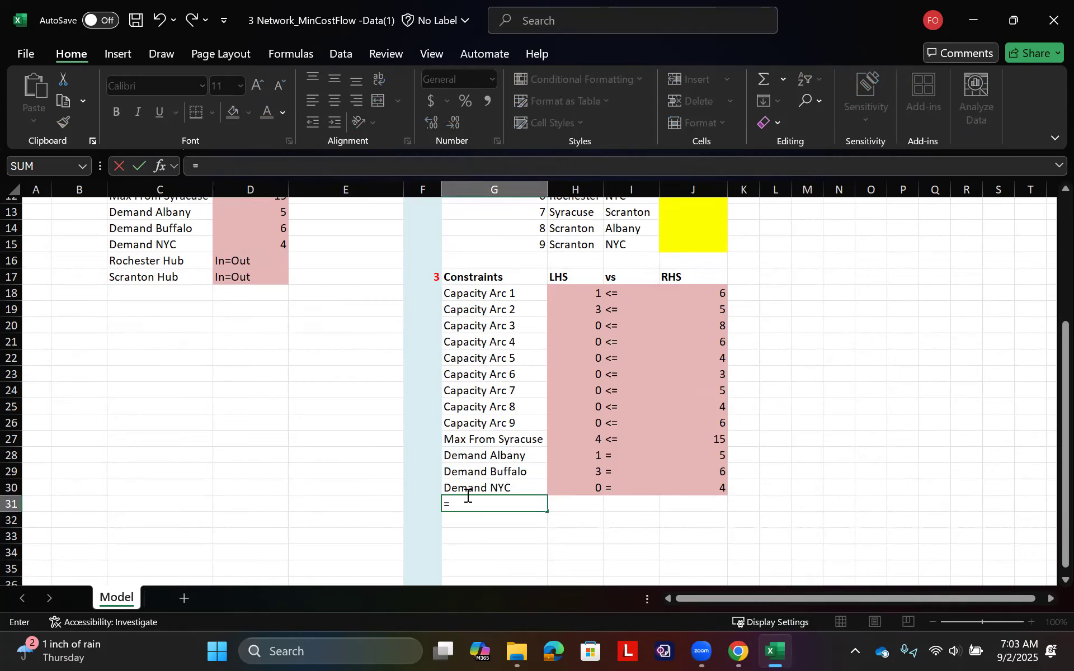
left_click(164, 259)
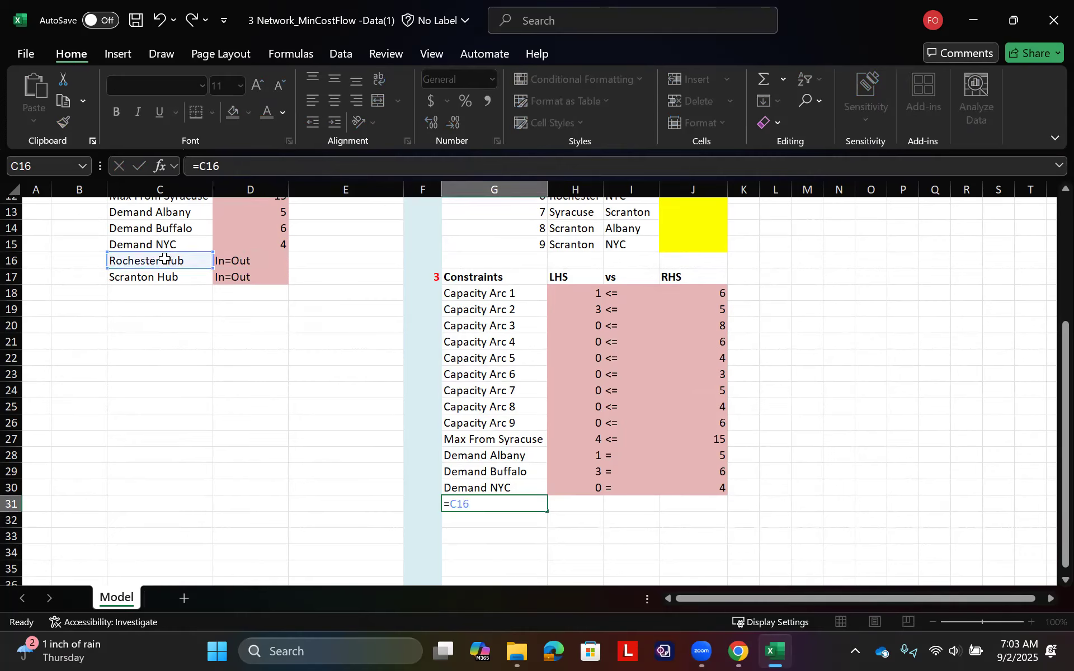
key("Return")
left_click(487, 505)
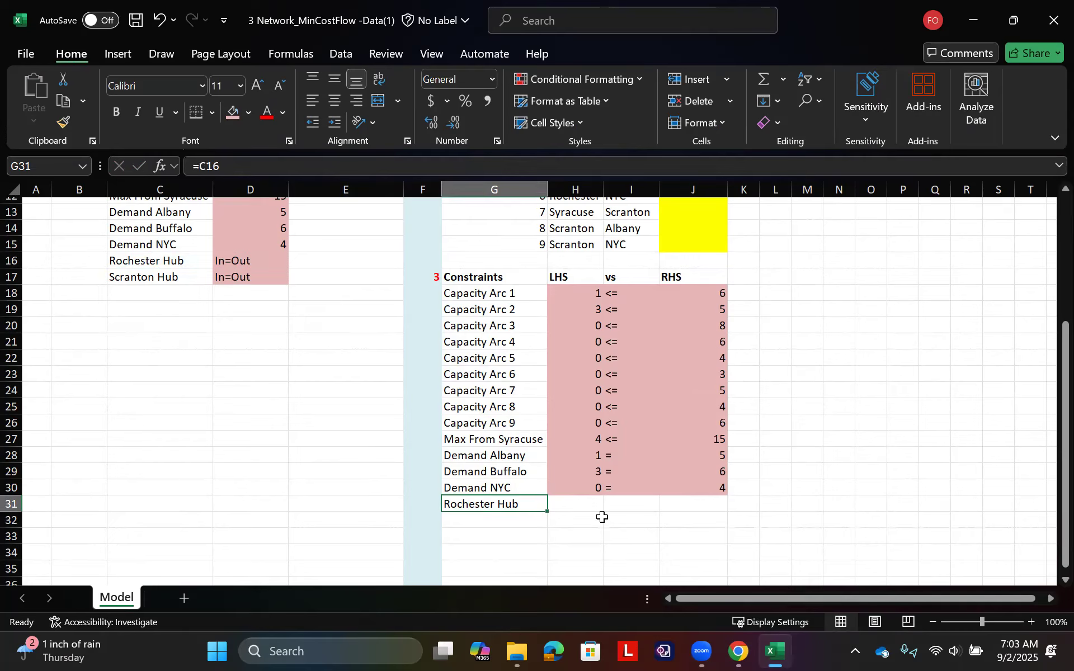
left_click_drag(548, 513, 545, 524)
Enter =J9 in H31 as the inflow LHS of the Rochester Hub constraint
left_click(580, 502)
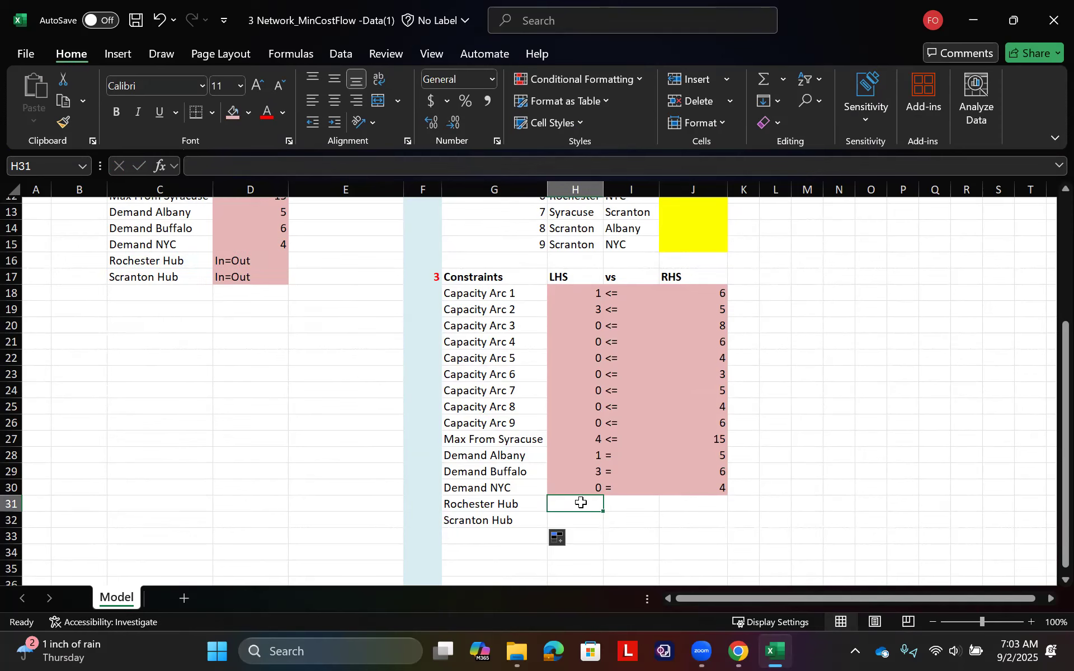
type("=")
scroll(616, 325, "up", 4)
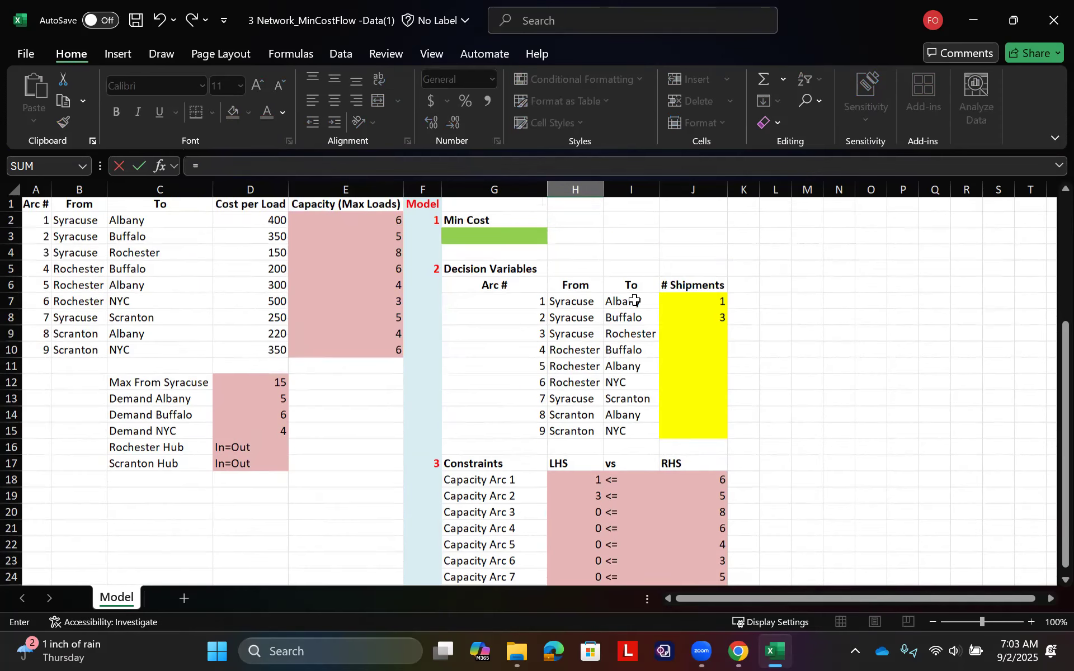
left_click(688, 333)
type("+")
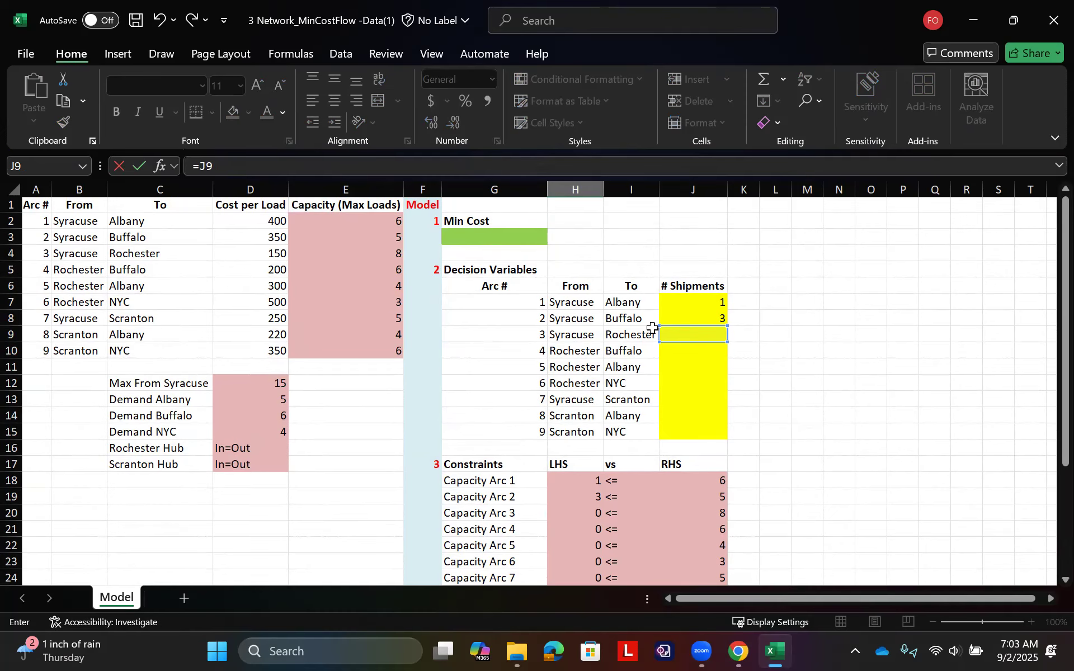
key("Return")
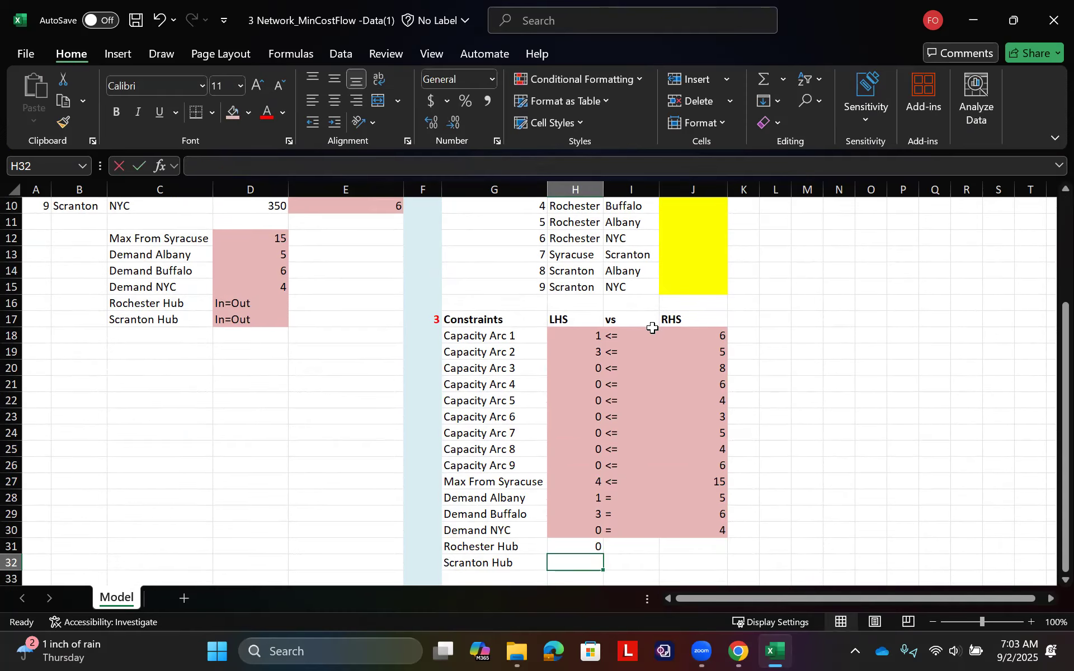
Enter =J13 in H32 as the inflow LHS of the Scranton Hub constraint
type("=")
scroll(652, 328, "up", 3)
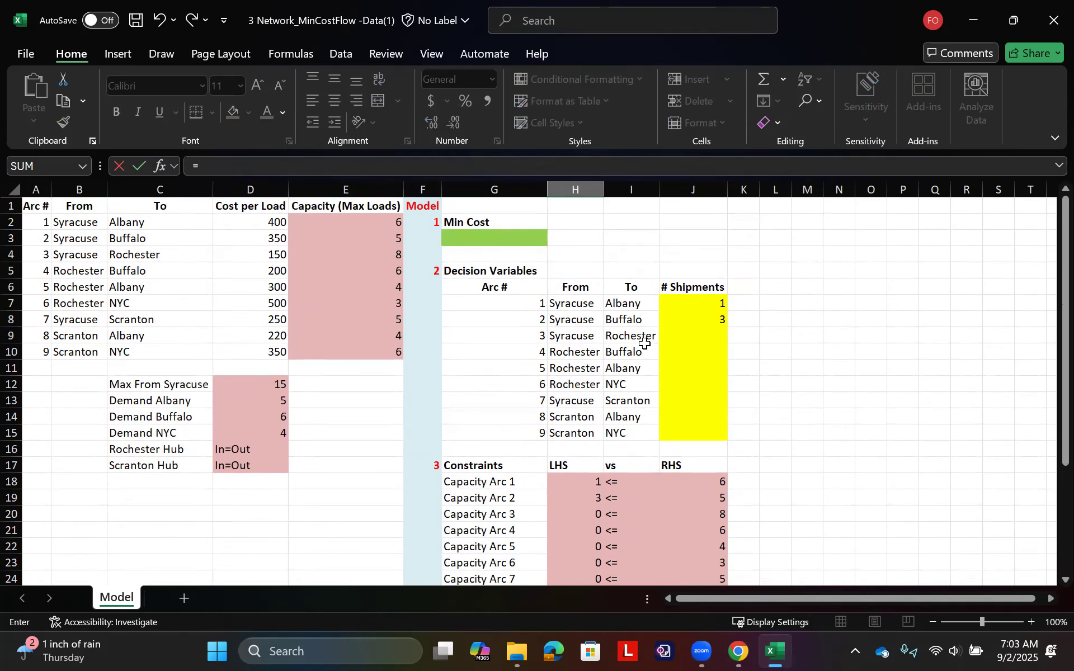
left_click(689, 401)
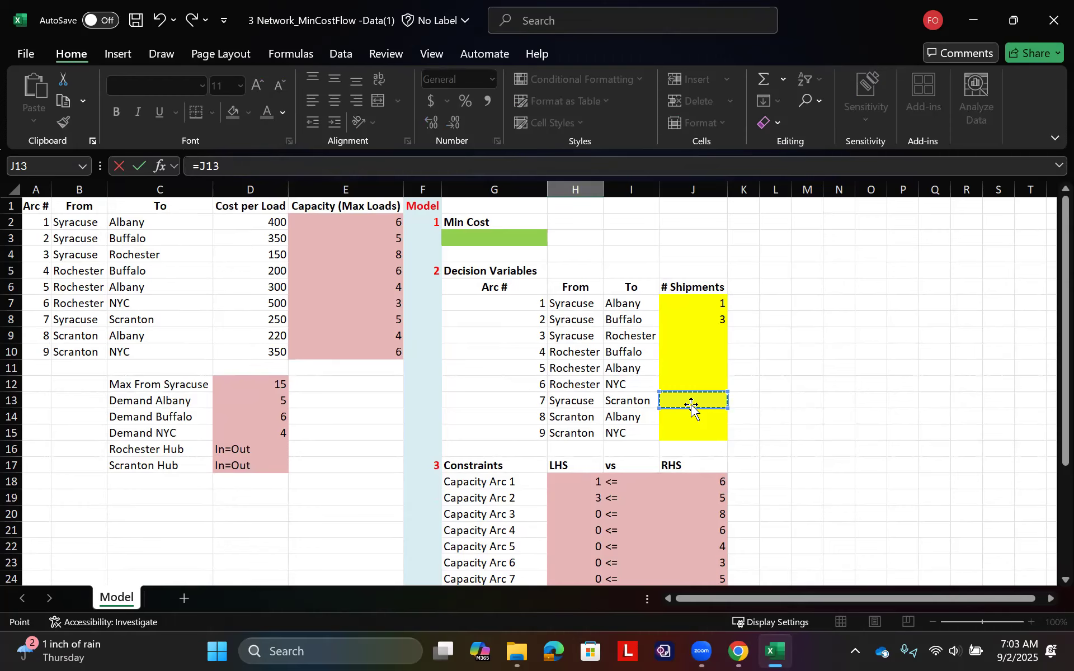
key("Return")
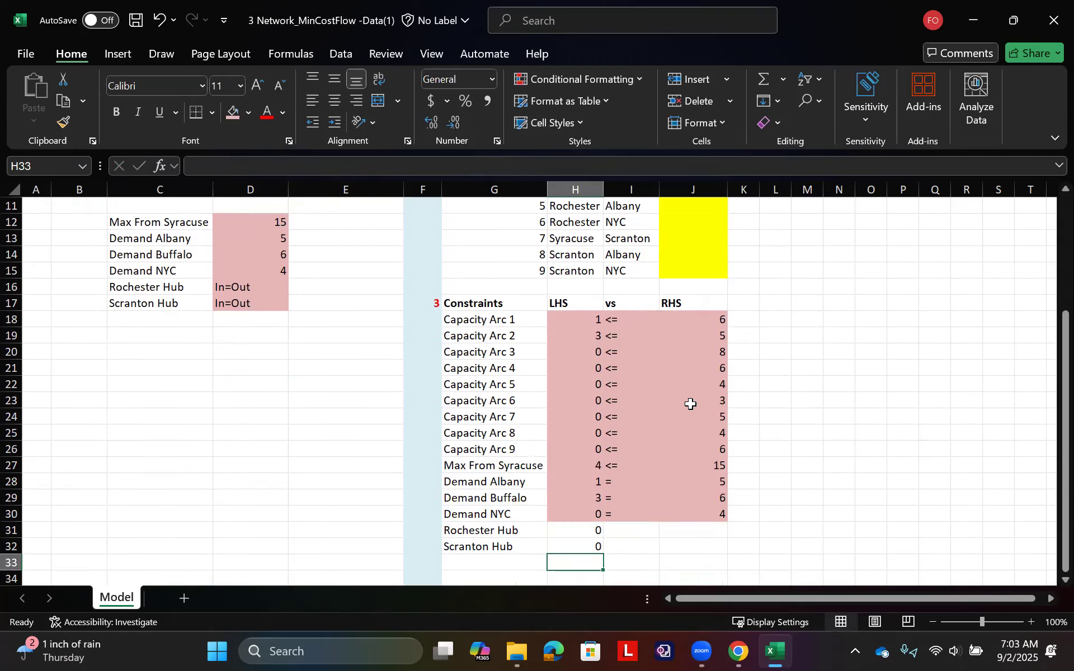
Enter the "=" sign in I31 for the Rochester Hub constraint
left_click(620, 531)
type("'=")
key("Return")
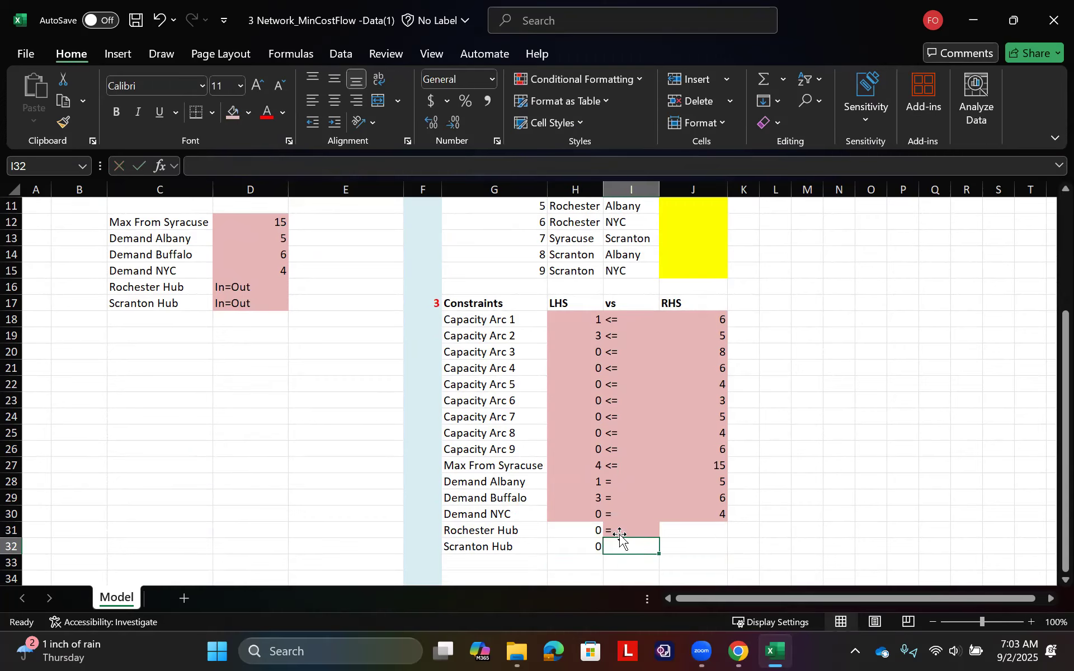
Copy the "=" sign from I31 down to I32 and enter =J10+J11+J12 in J31 as the Rochester Hub outflow RHS
left_click(622, 532)
left_click_drag(660, 539, 662, 553)
left_click(694, 532)
type("=")
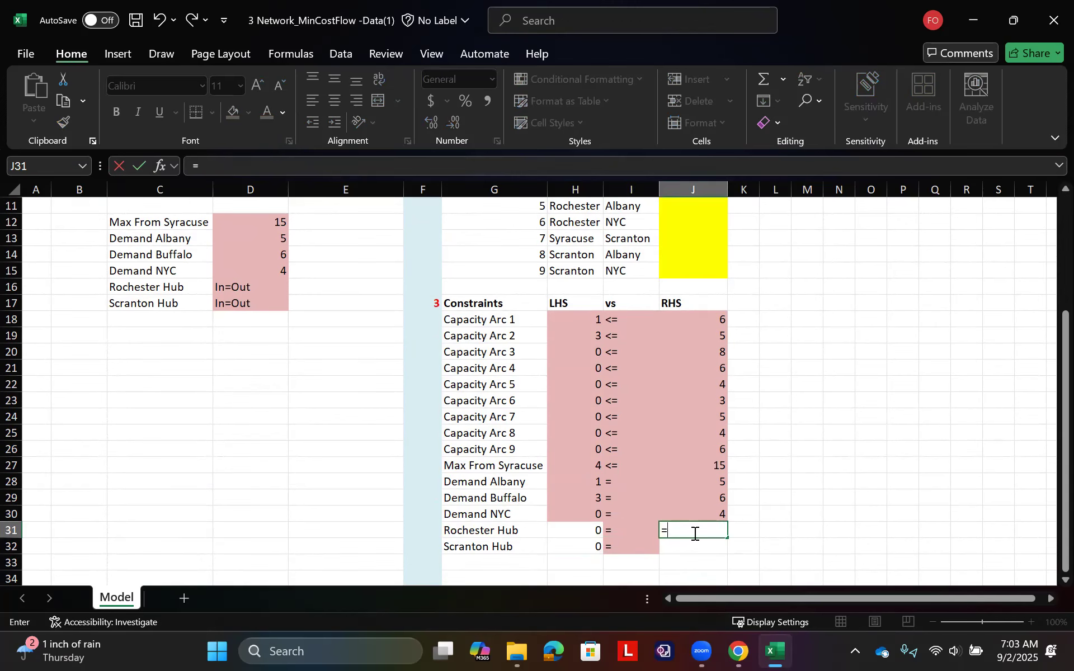
scroll(693, 532, "up", 4)
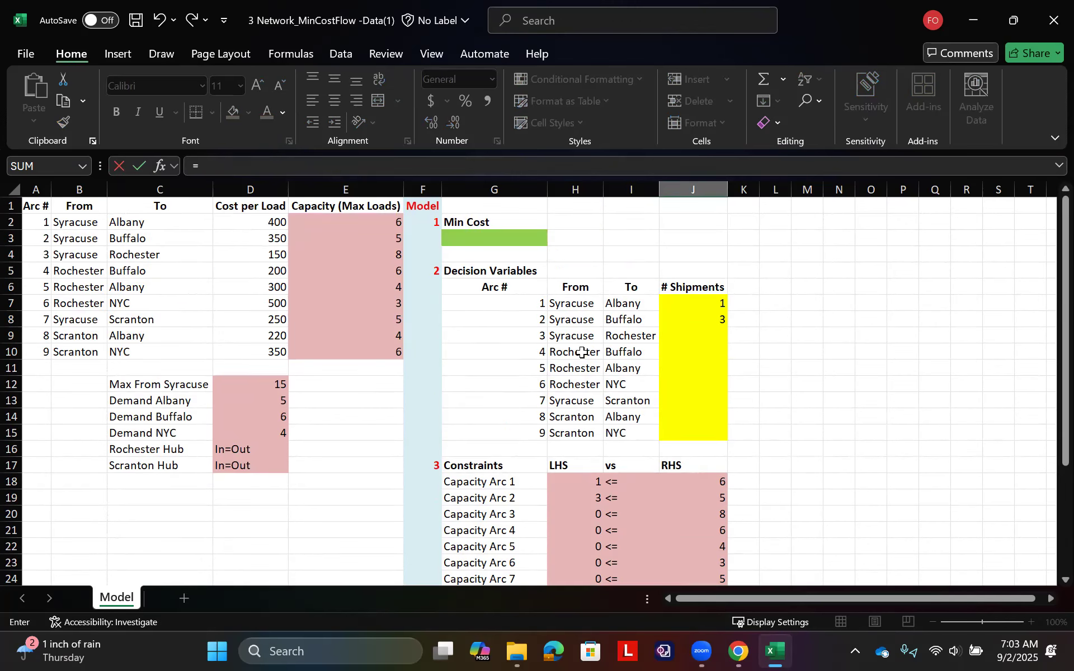
left_click(705, 349)
type("+")
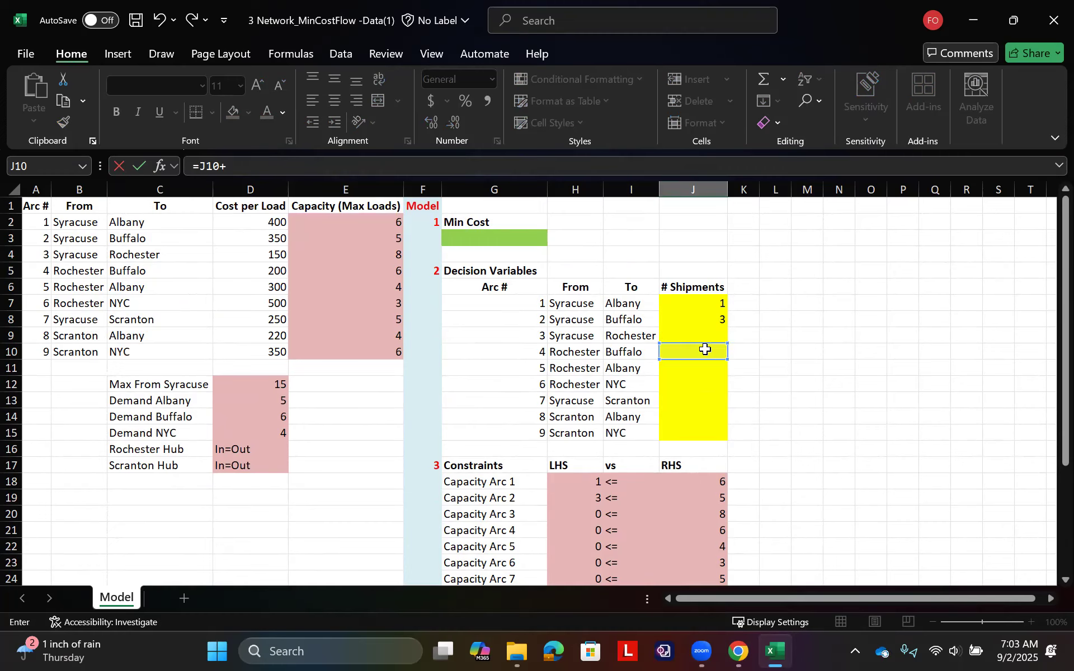
left_click(702, 367)
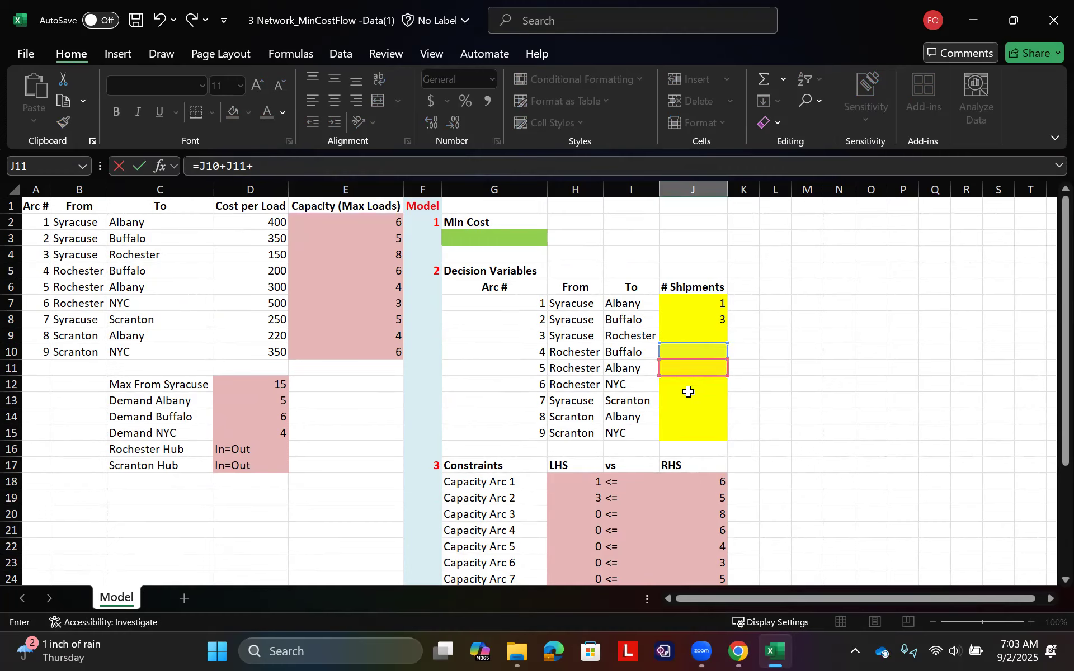
left_click(689, 384)
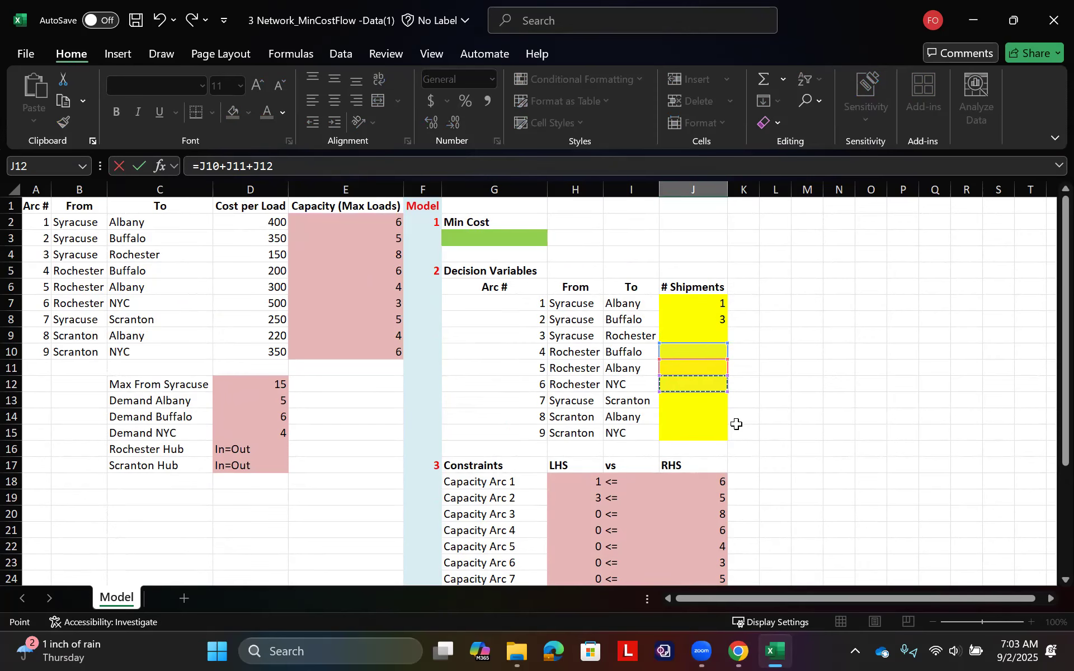
key("Return")
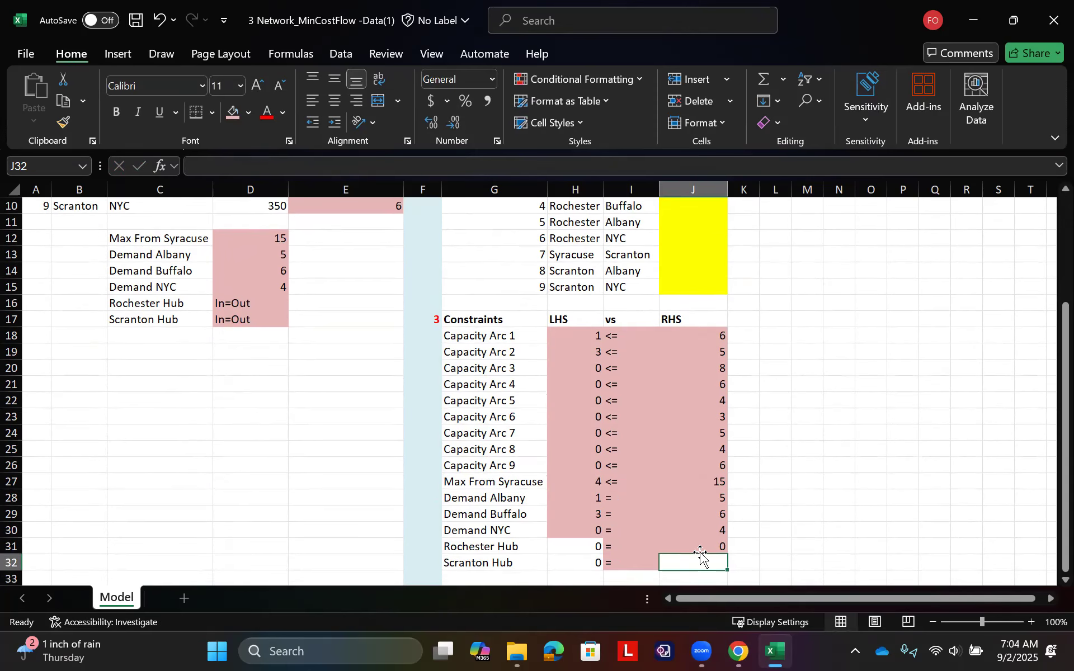
Enter =J14+J15 in J32 as the outflow RHS of the Scranton Hub constraint
type("=")
scroll(699, 554, "up", 3)
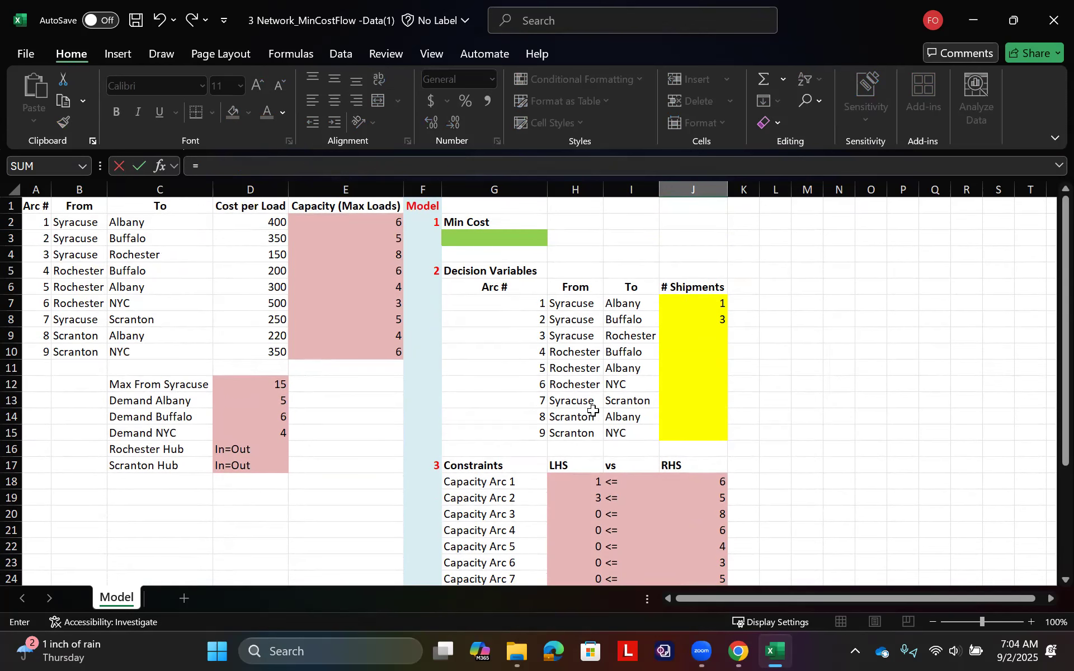
left_click(696, 419)
type("+")
left_click(692, 433)
key("Return")
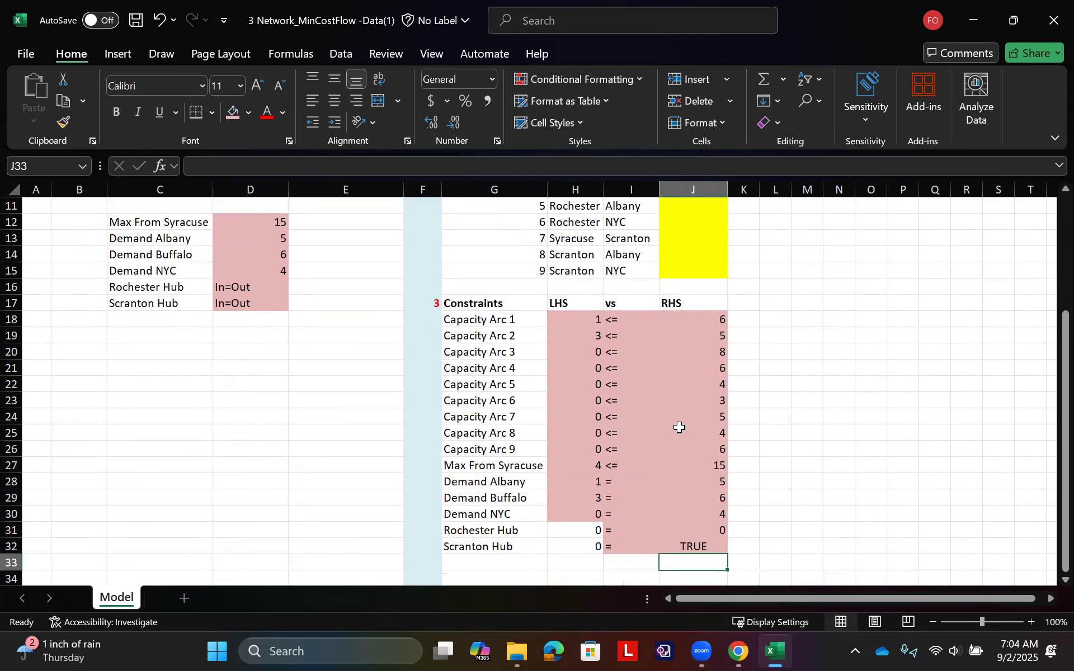
double_click(696, 547)
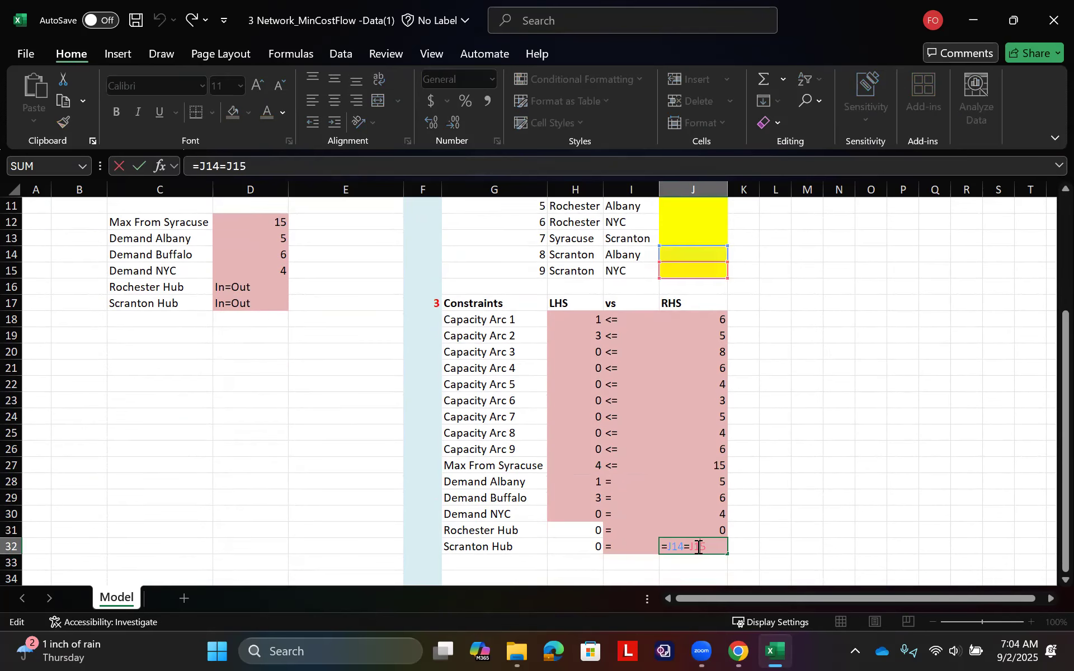
left_click(684, 547)
key("Delete")
type("+")
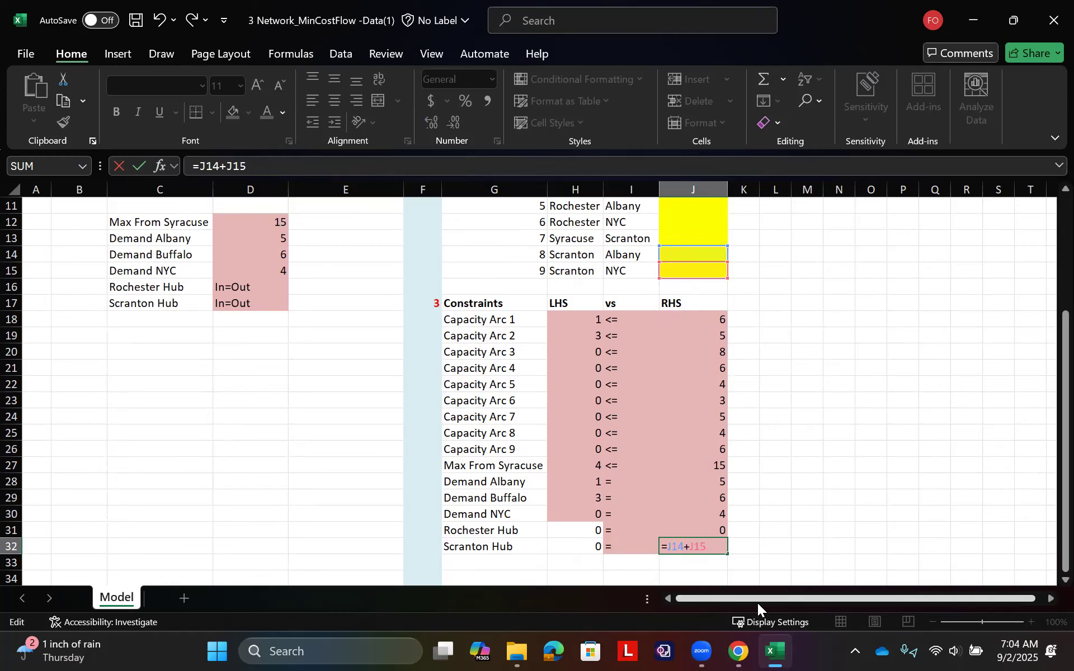
key("Return")
Shade the two hub constraint rows H31:J32 with the same pink fill as the other constraints
left_click_drag(584, 530, 699, 547)
left_click(237, 121)
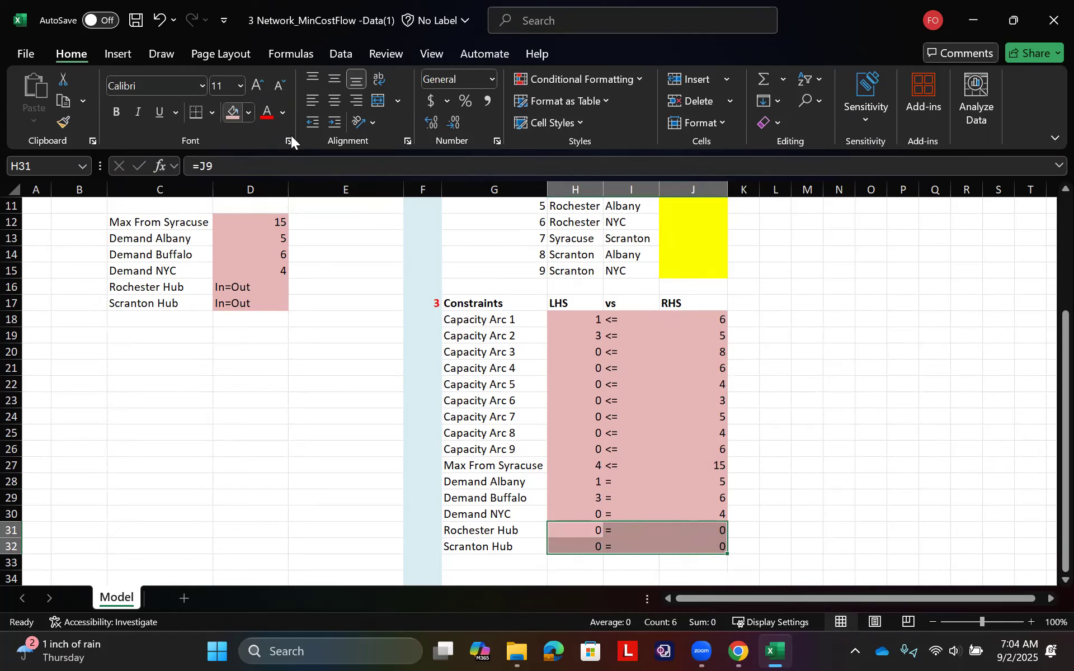
Enter =SUMPRODUCT(D2:D10,J7:J15) in the Min Cost cell G3 as the total shipping cost objective
scroll(624, 296, "up", 2)
scroll(623, 297, "up", 2)
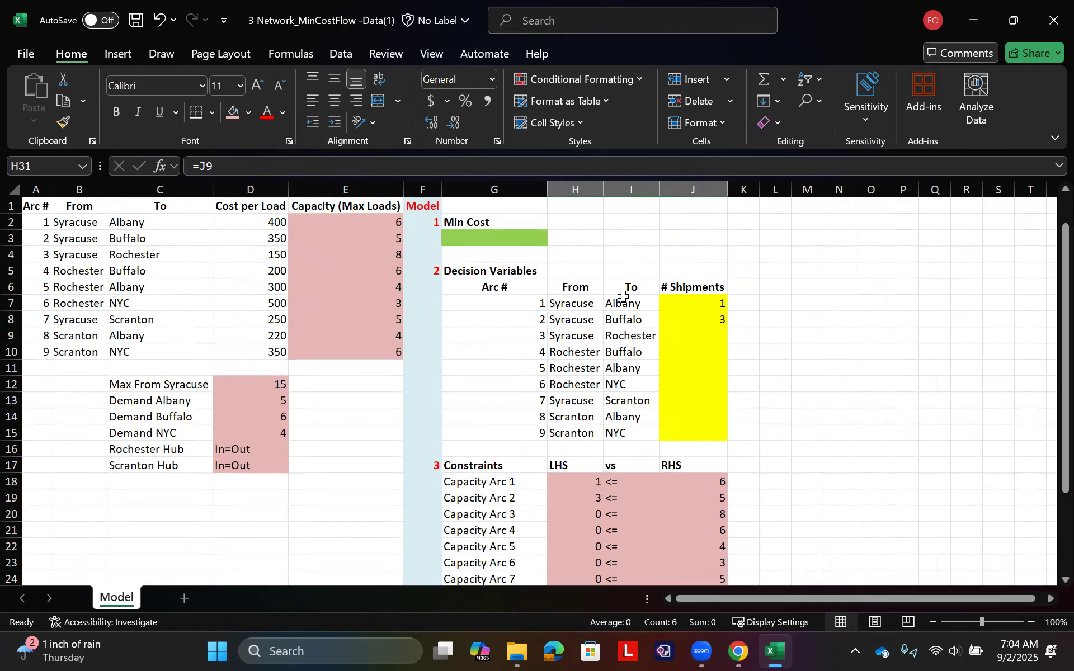
left_click(462, 227)
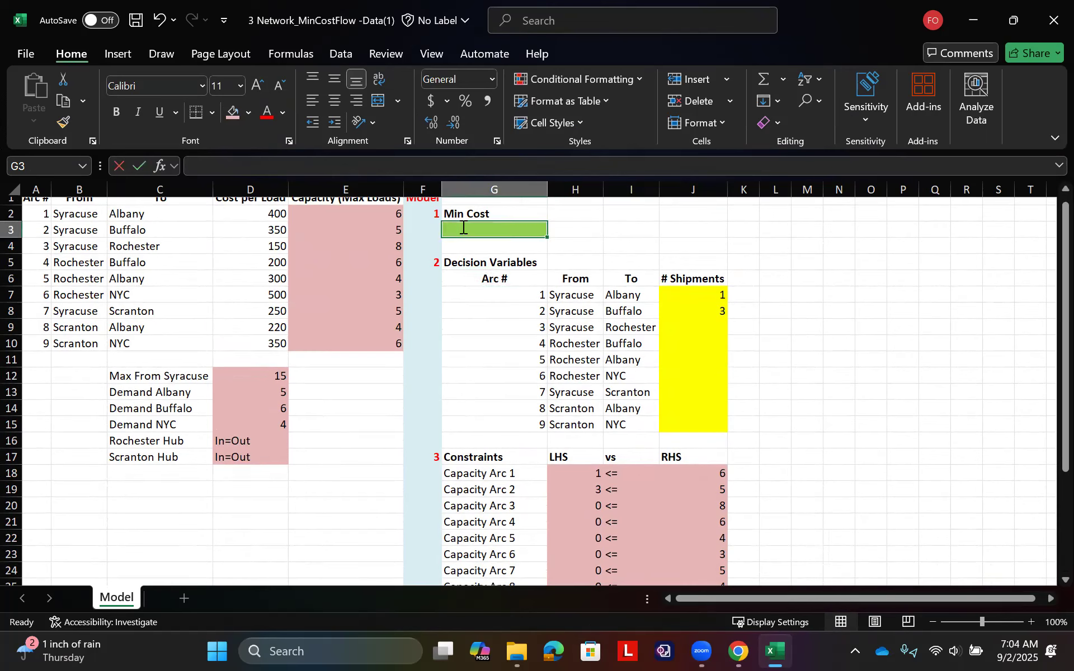
type("=SUM")
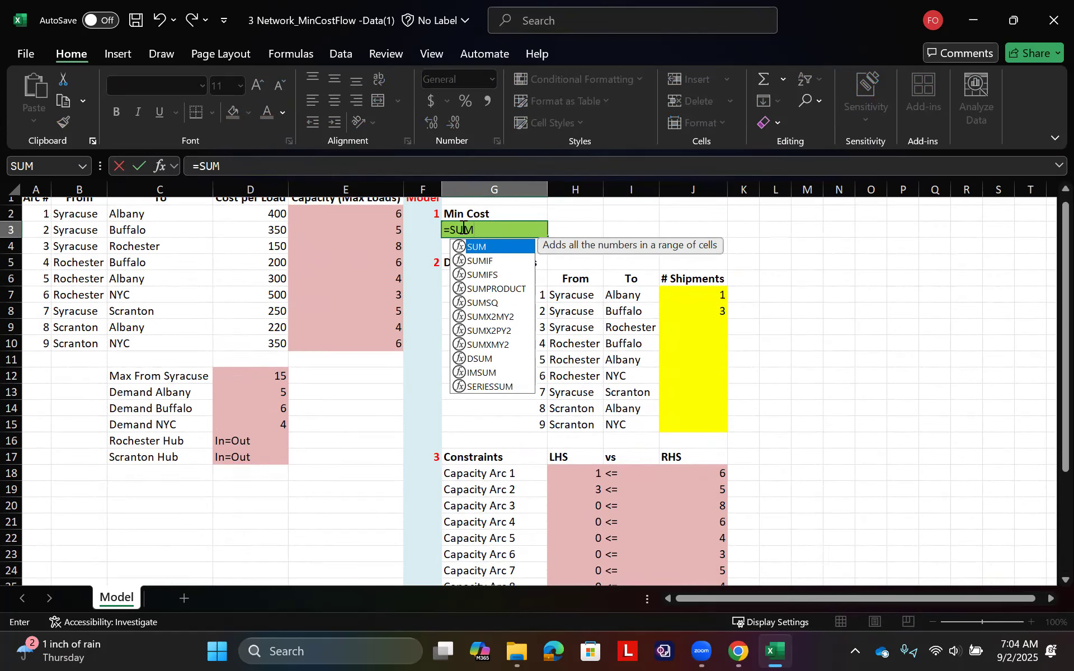
type("(")
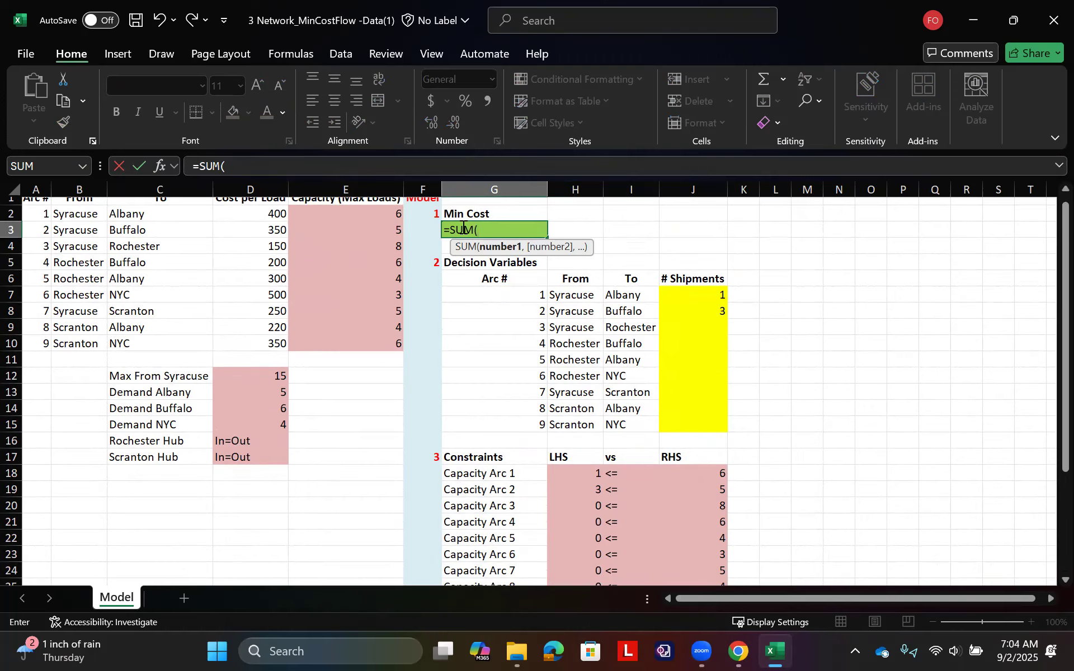
left_click_drag(271, 214, 275, 338)
type(",")
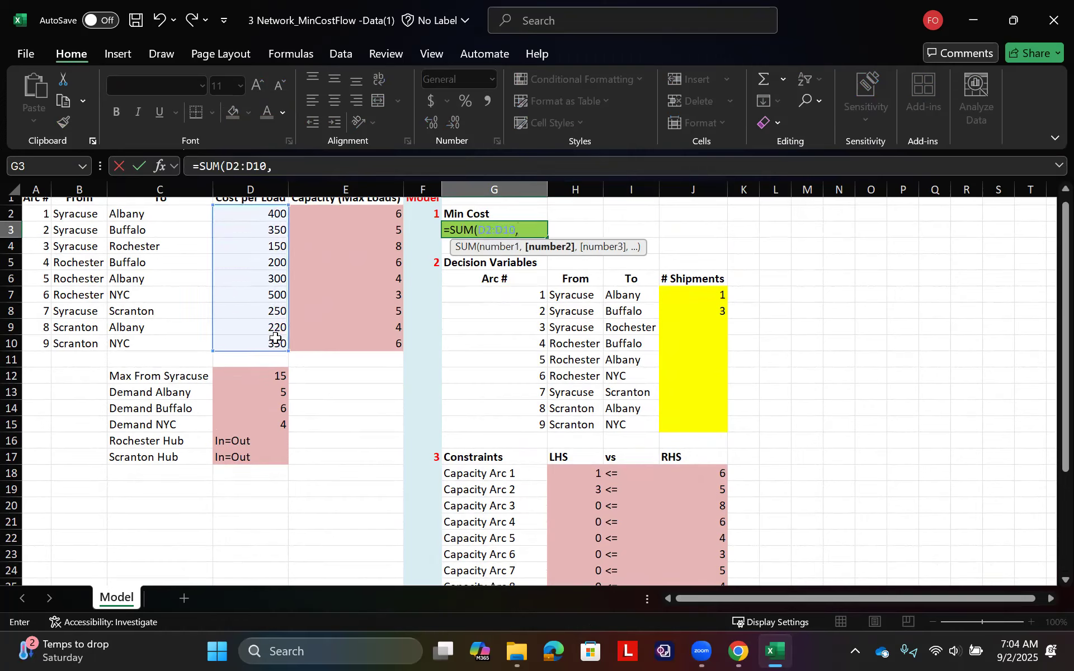
left_click_drag(702, 292, 706, 425)
type(")")
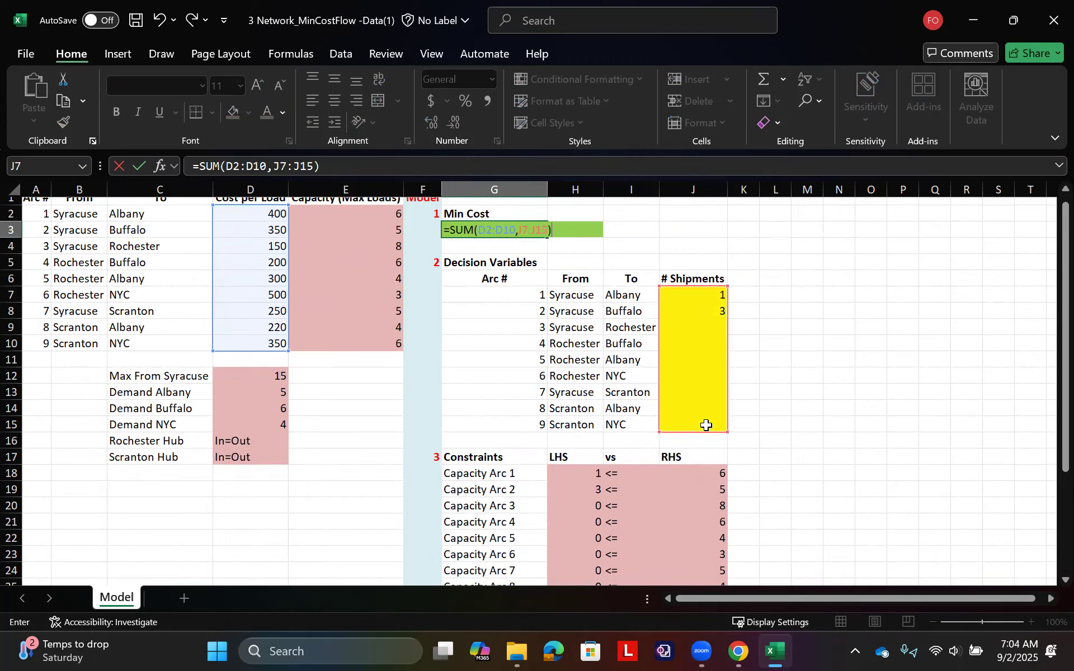
left_click(473, 233)
type("PR")
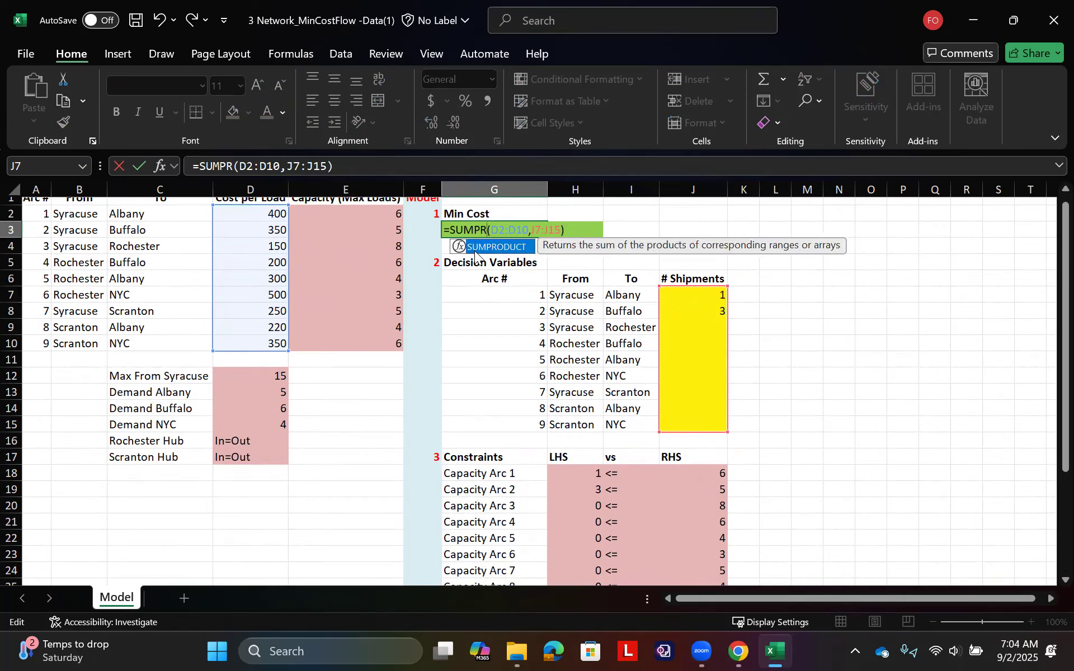
double_click(475, 250)
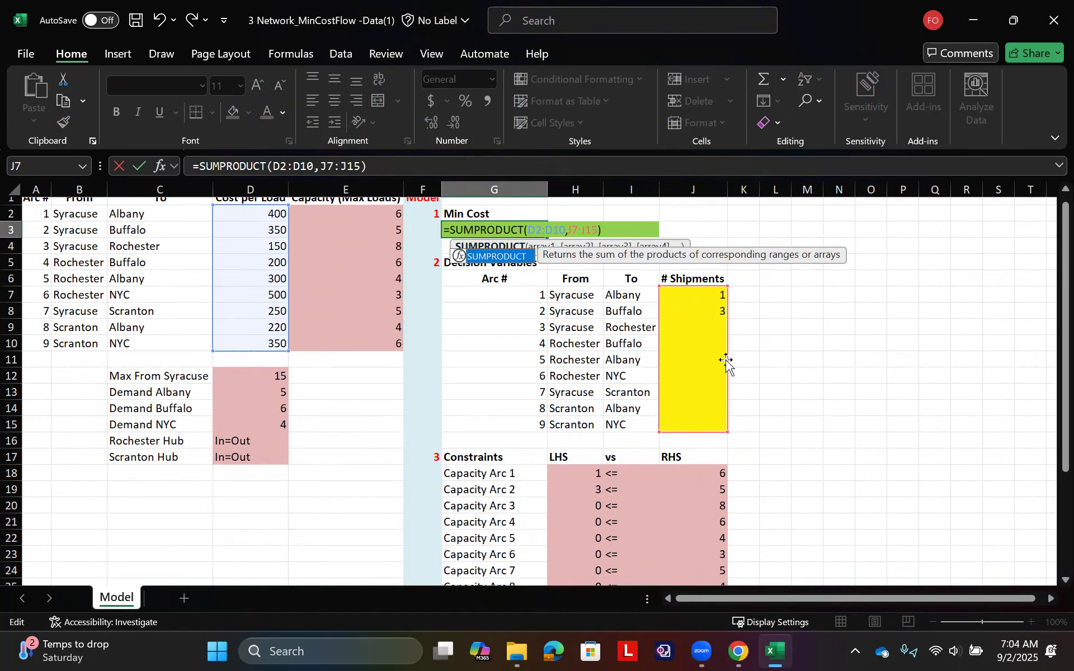
left_click(601, 234)
key("Return")
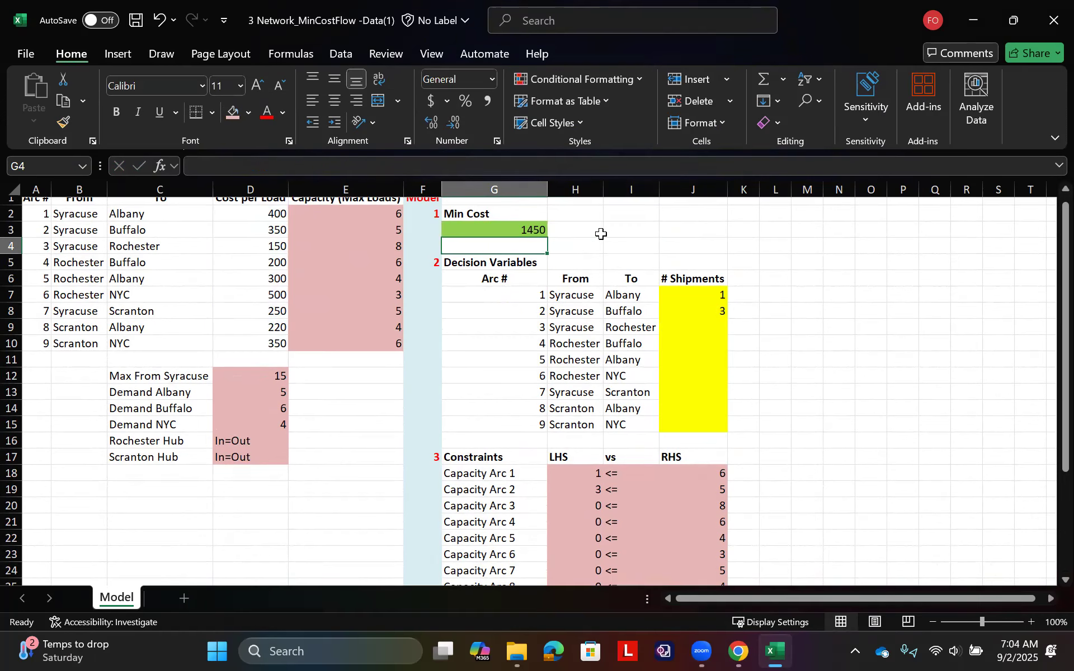
Format the Min Cost cell G3 in dollar accounting format with no decimal places
left_click(526, 227)
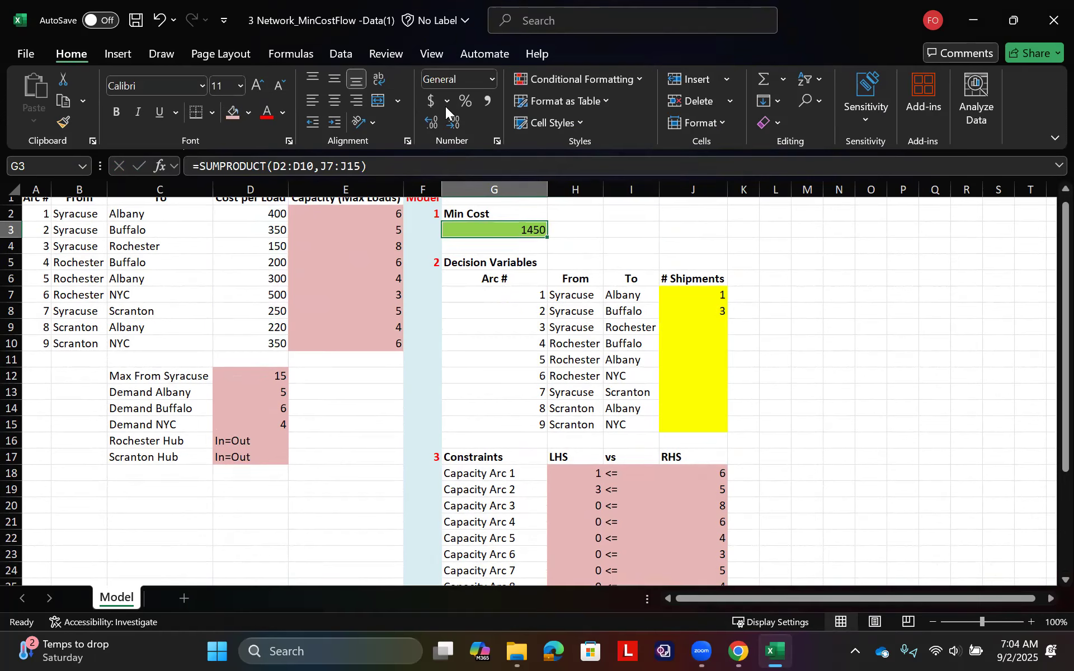
left_click(429, 101)
left_click(456, 119)
left_click(457, 120)
Clear the trial shipment values from J7:J9 in the decision variables
left_click(269, 210)
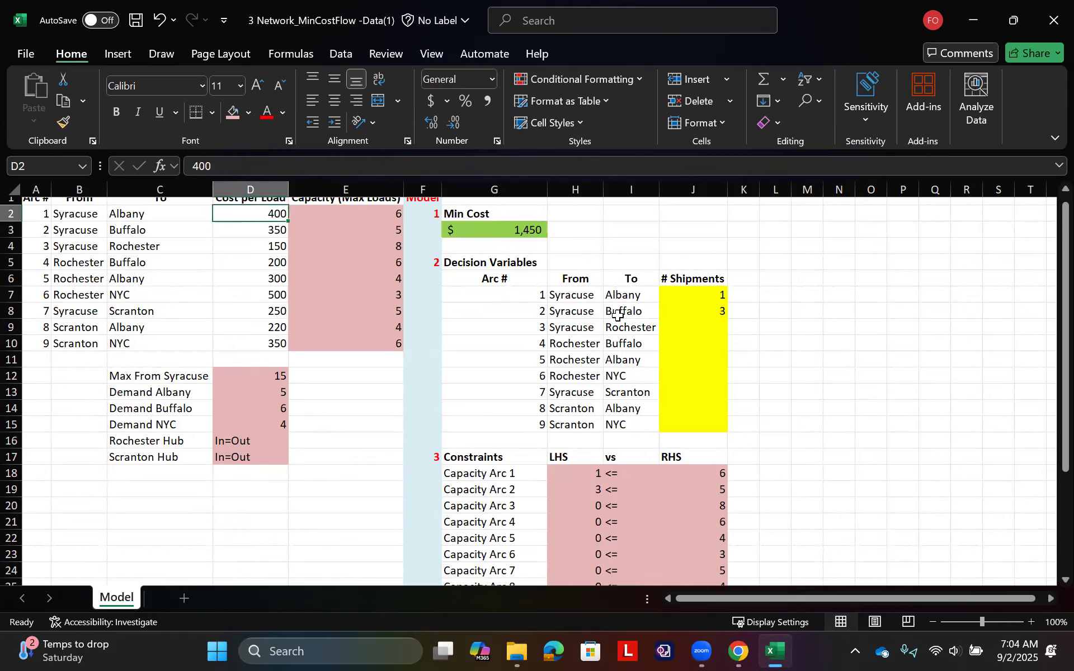
left_click(264, 229)
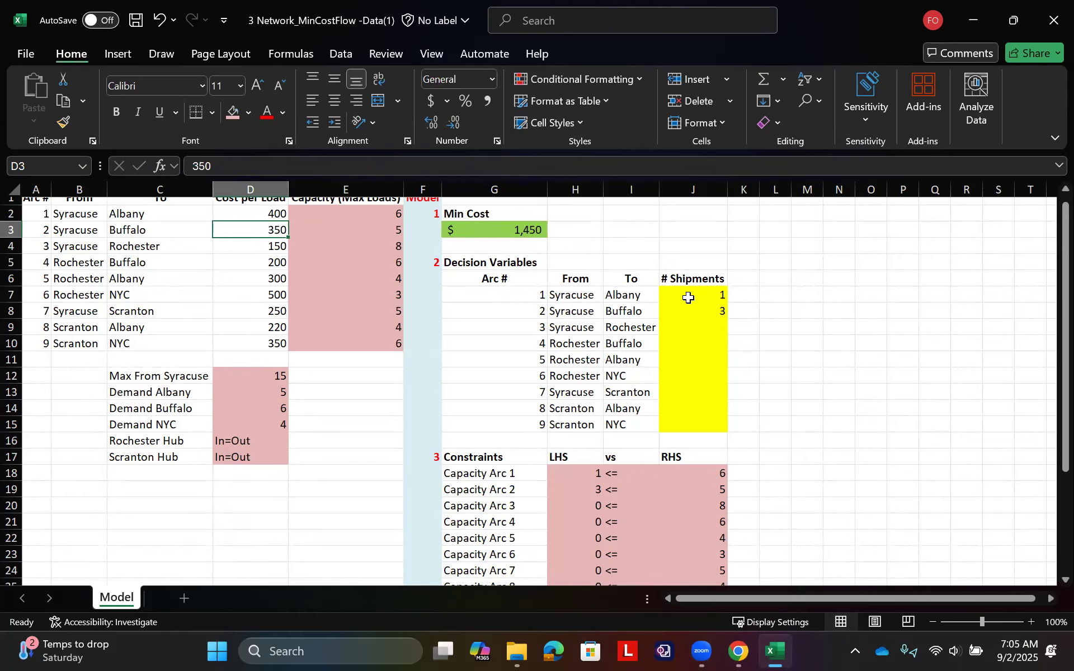
left_click_drag(714, 293, 705, 321)
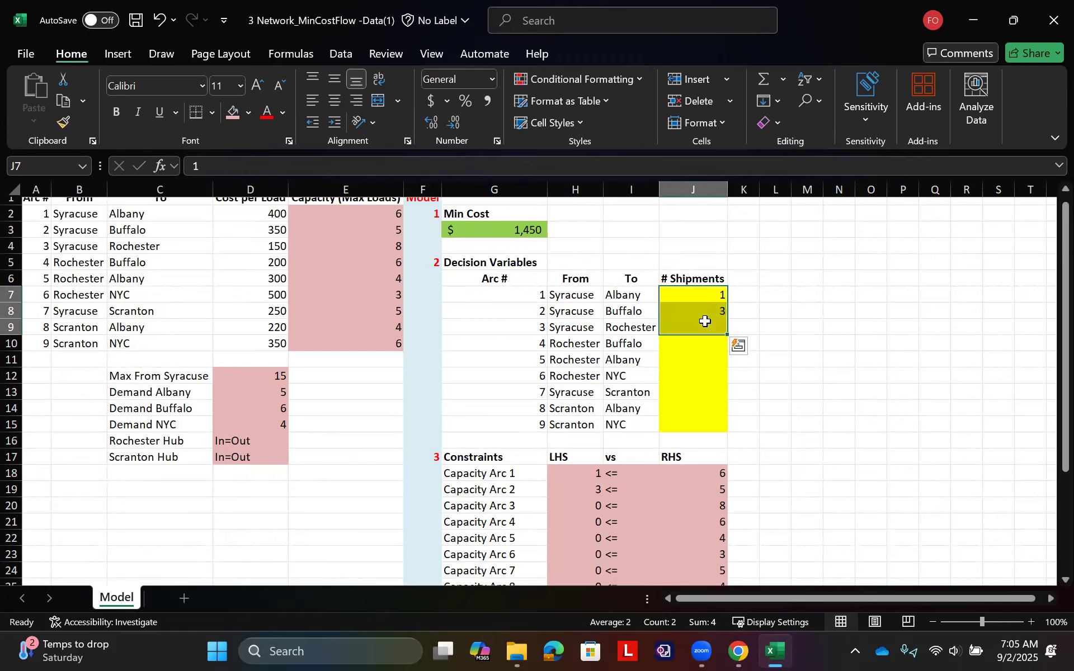
key("Delete")
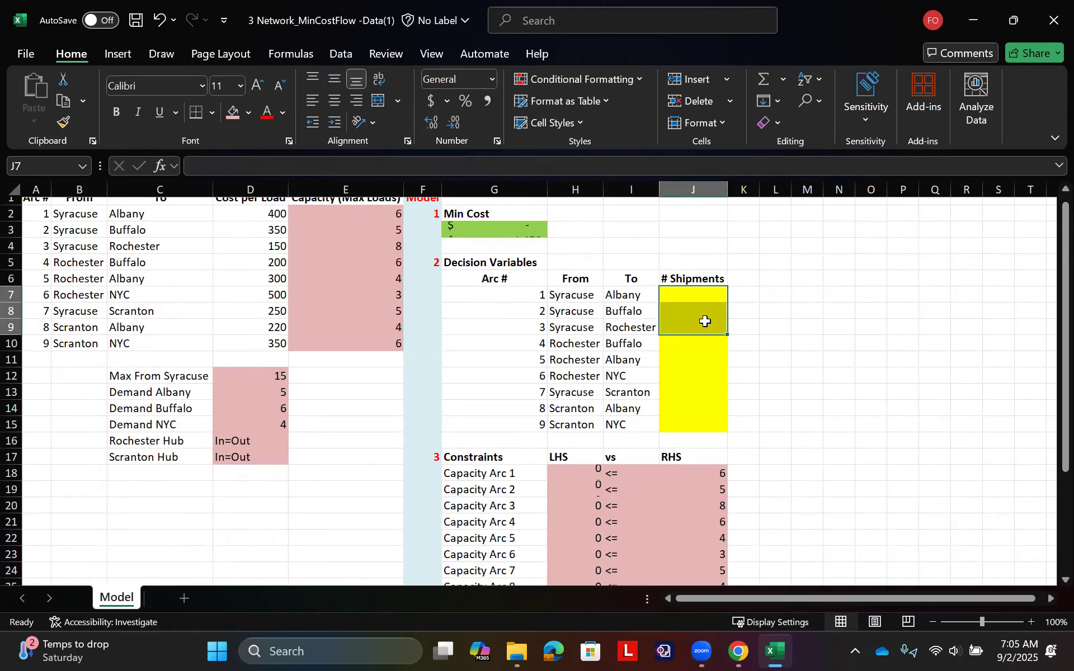
Check in the Excel add-ins settings that the Solver Add-in is enabled
left_click(498, 231)
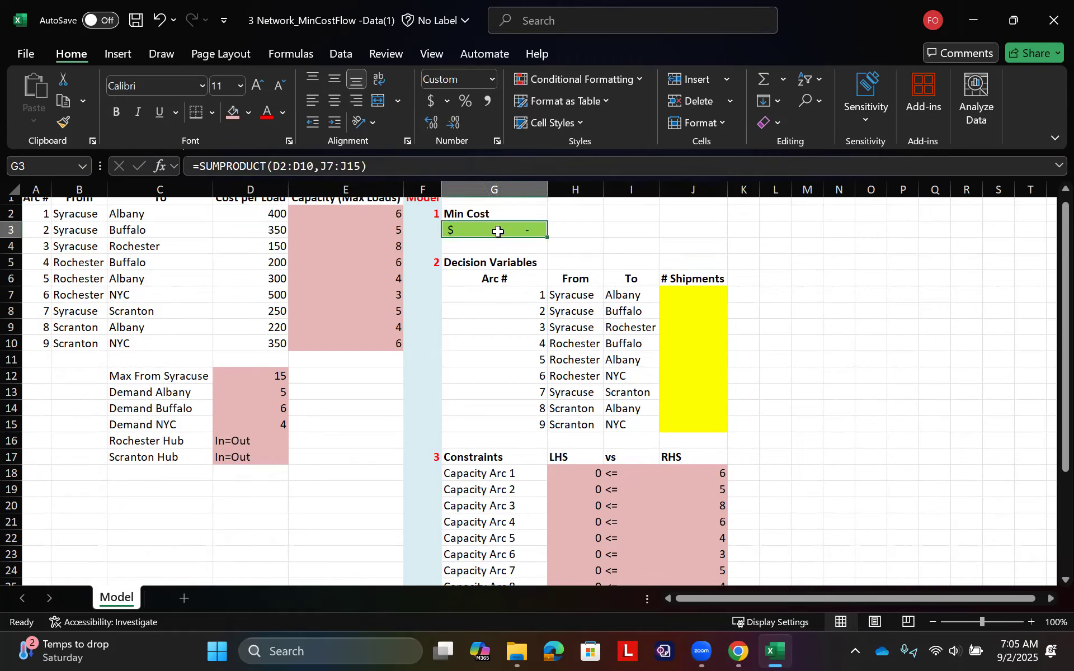
left_click(346, 54)
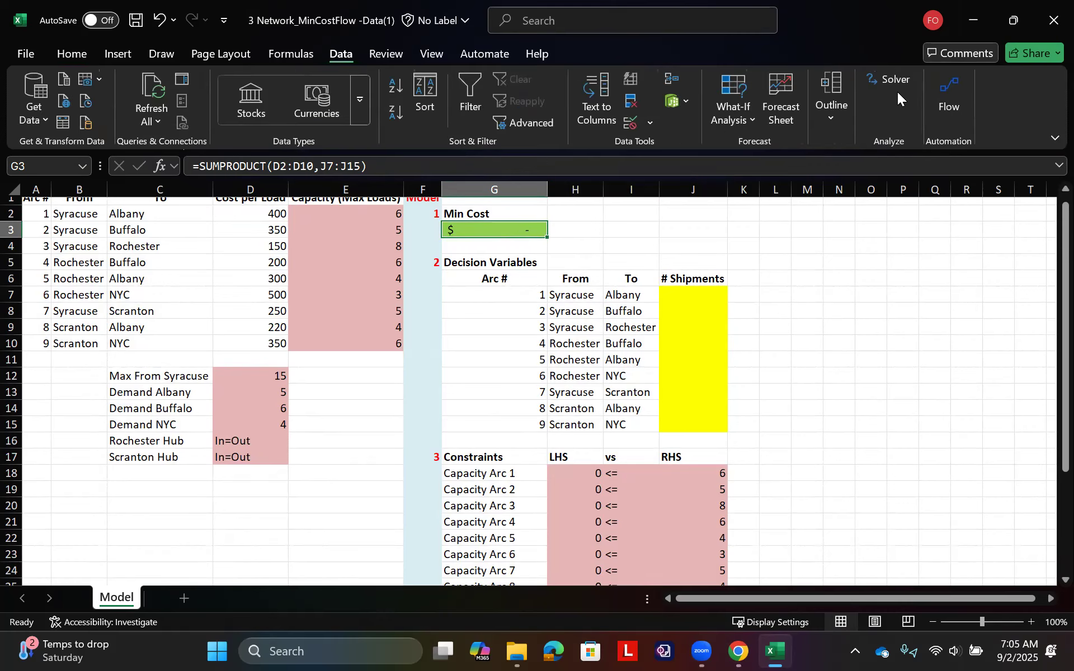
left_click(29, 54)
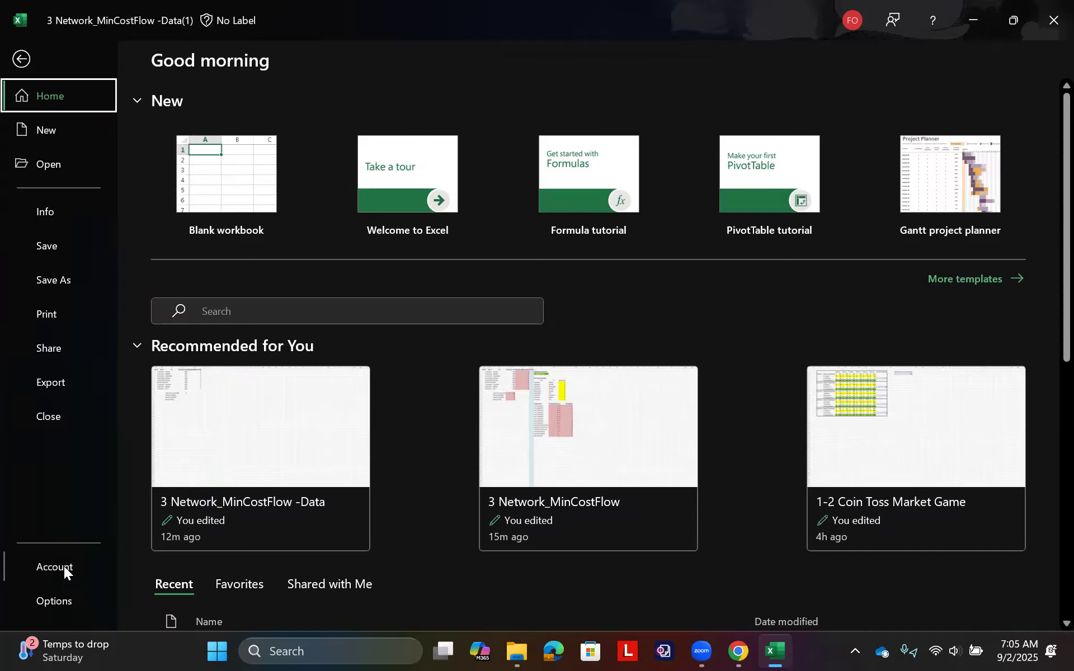
left_click(56, 599)
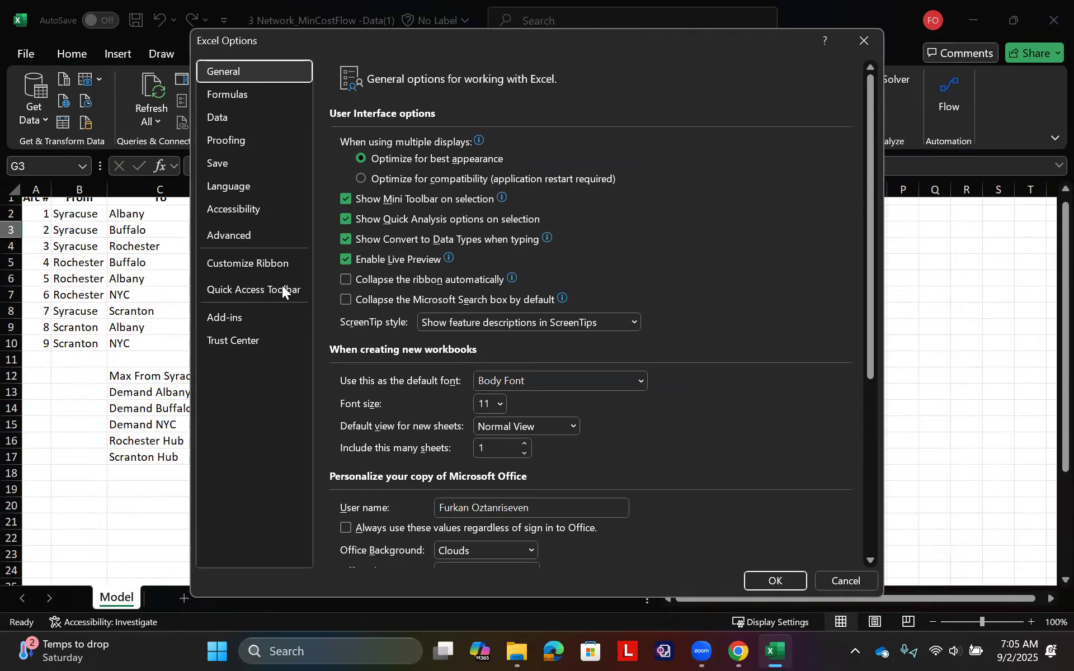
left_click(242, 317)
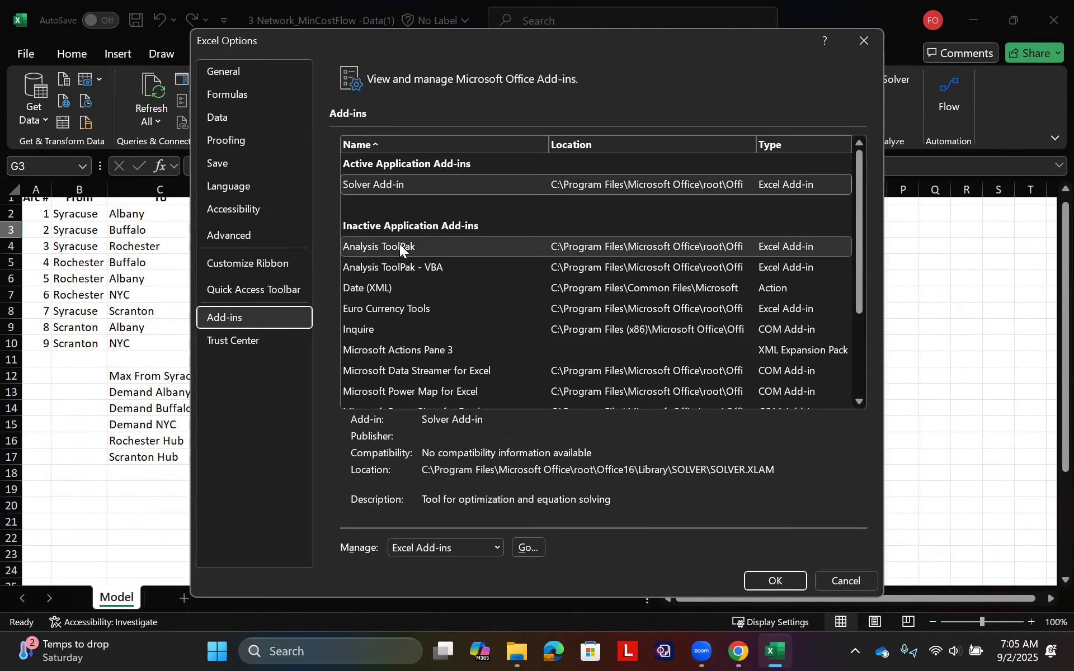
left_click(400, 247)
left_click(528, 548)
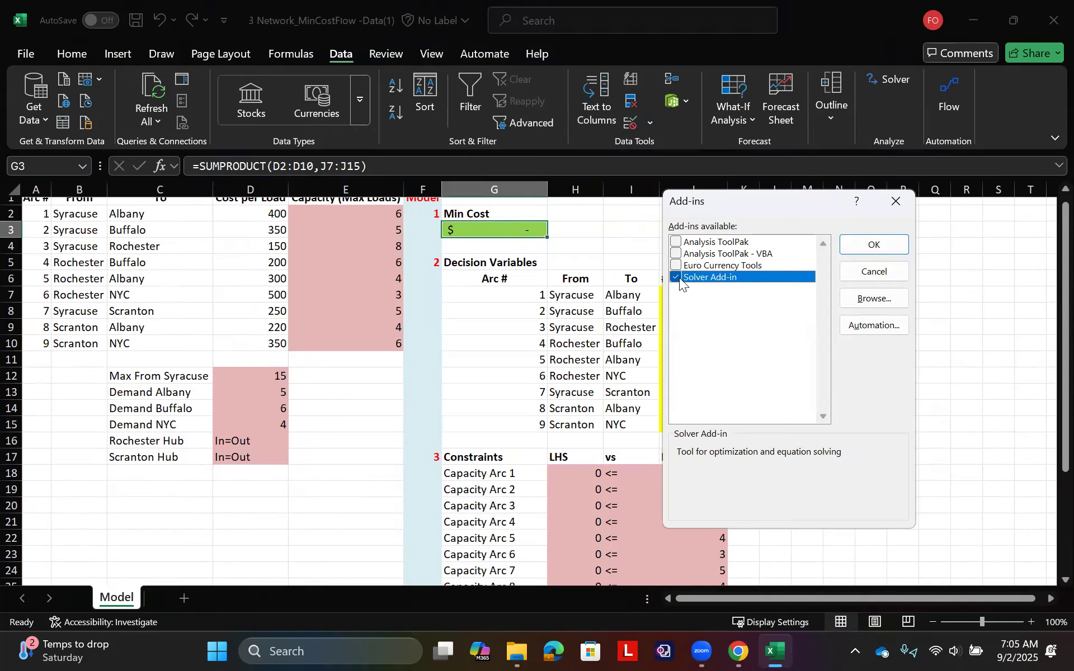
left_click(877, 244)
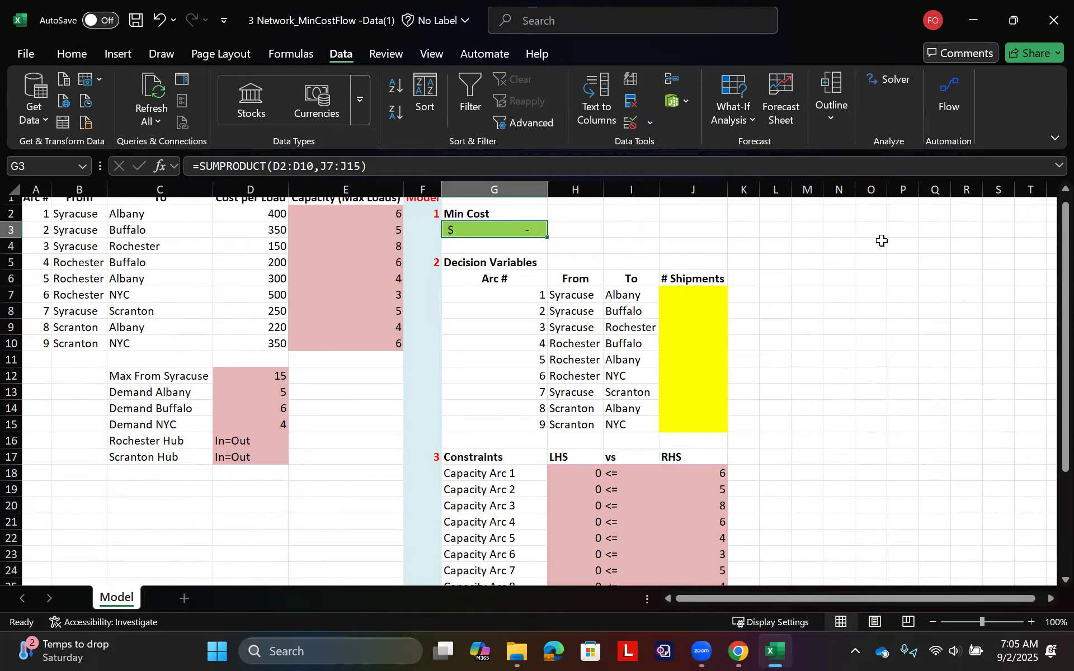
Open Solver and set the Min Cost cell $G$3 as the objective with the Min option
left_click(895, 81)
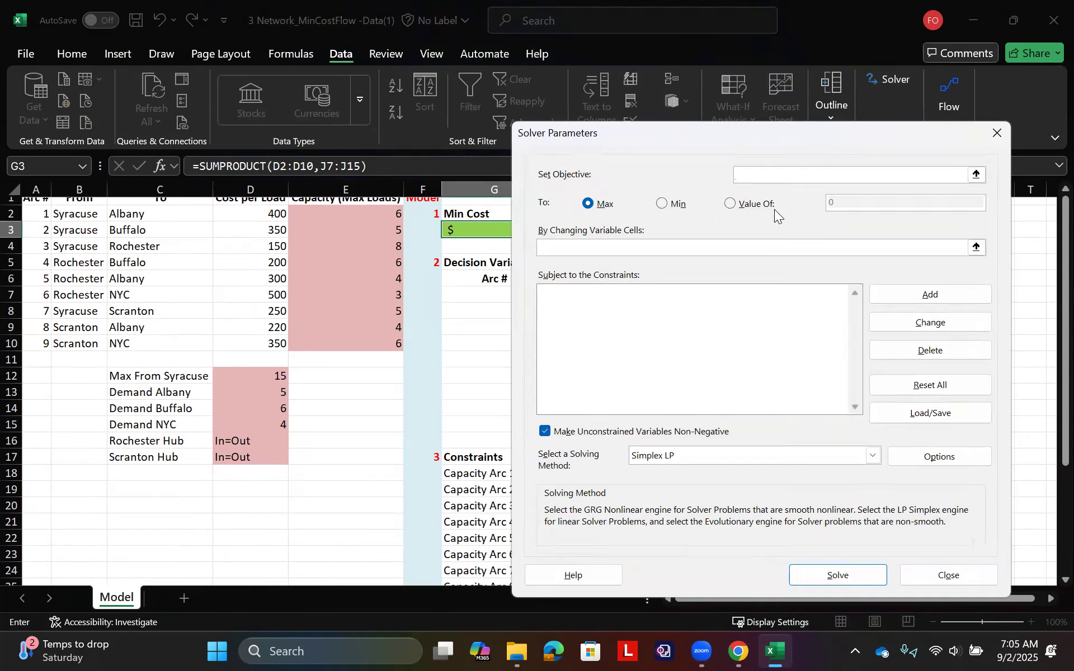
left_click(978, 176)
left_click(529, 230)
key("Return")
left_click(673, 205)
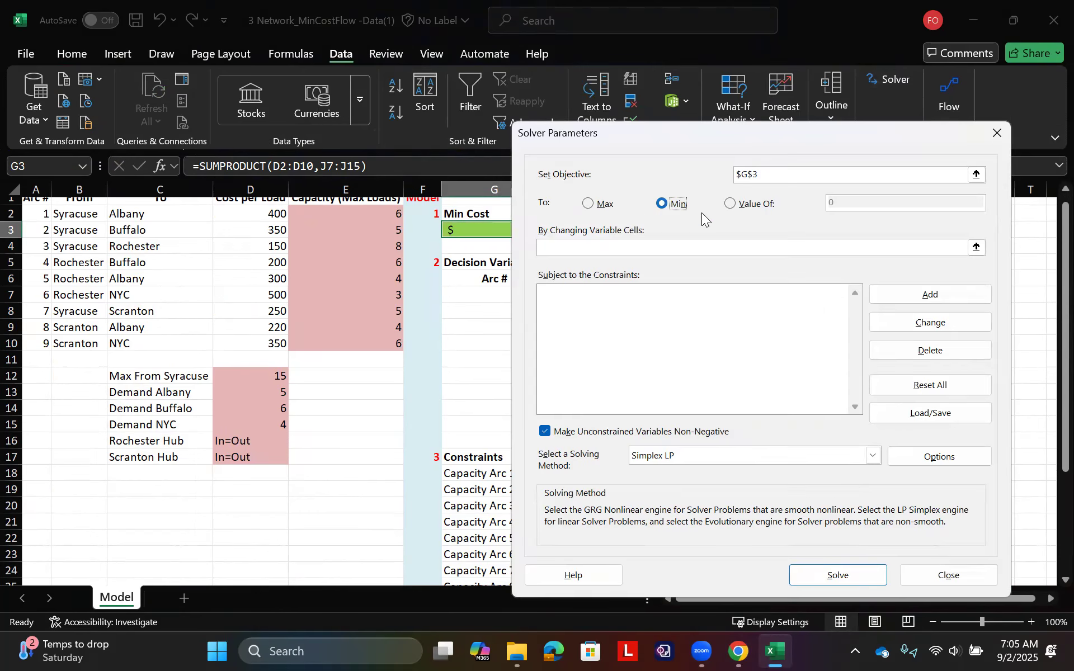
Set the Solver's changing variable cells to the # Shipments range $J$7:$J$15
left_click(976, 248)
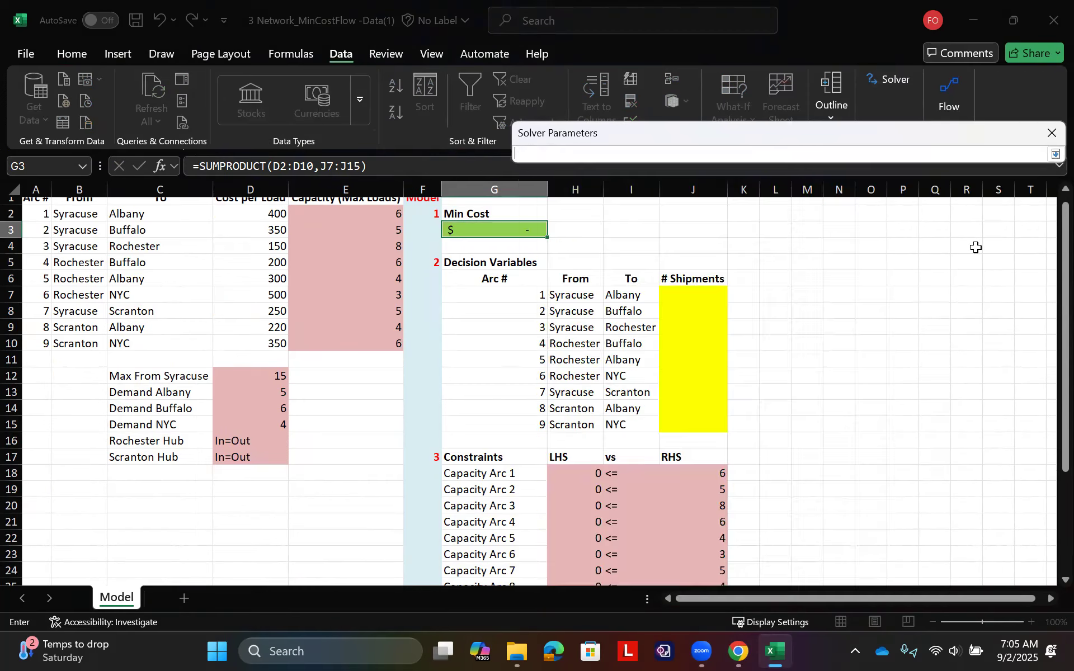
left_click_drag(717, 289, 697, 420)
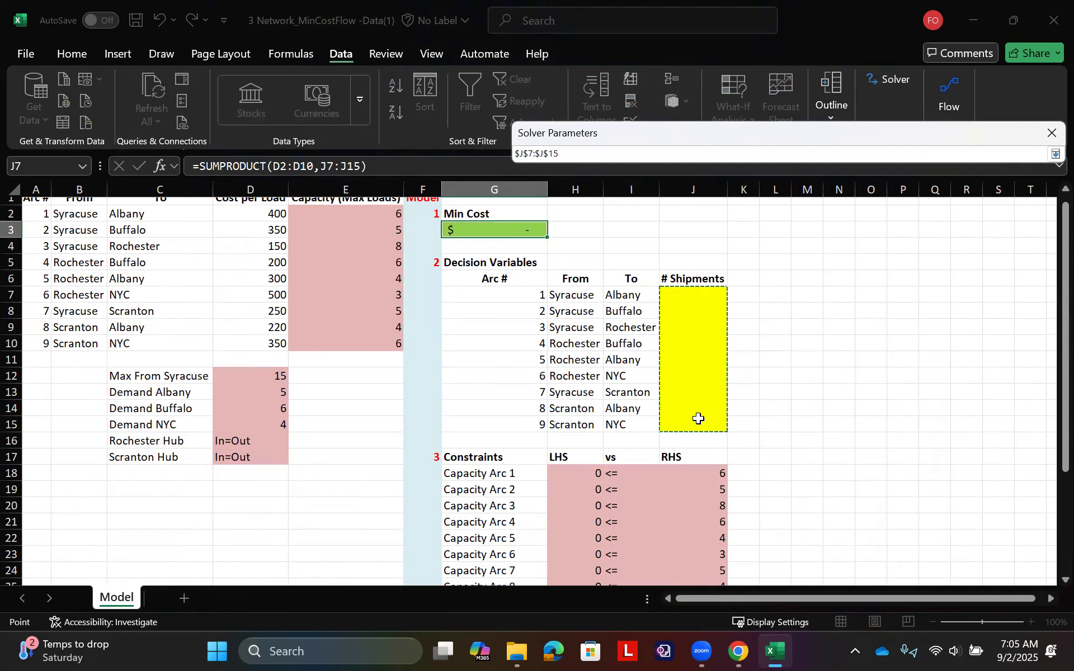
key("Return")
Add the capacity and Syracuse supply constraint $H$18:$H$27 <= $J$18:$J$27 to the Solver model
left_click(951, 296)
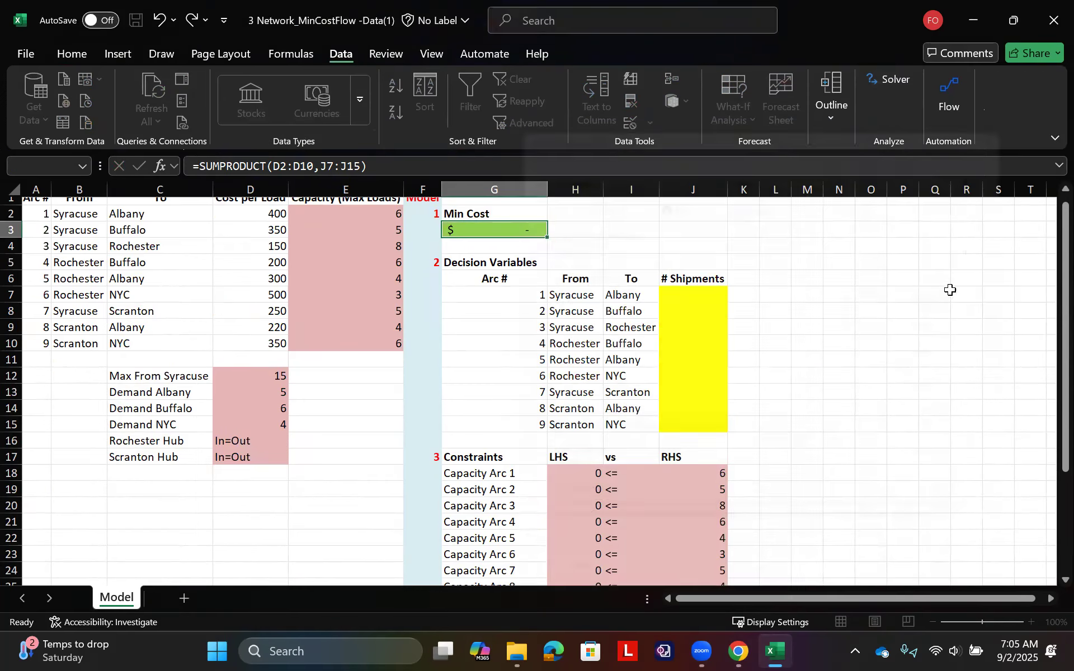
left_click_drag(583, 473, 585, 527)
left_click(801, 365)
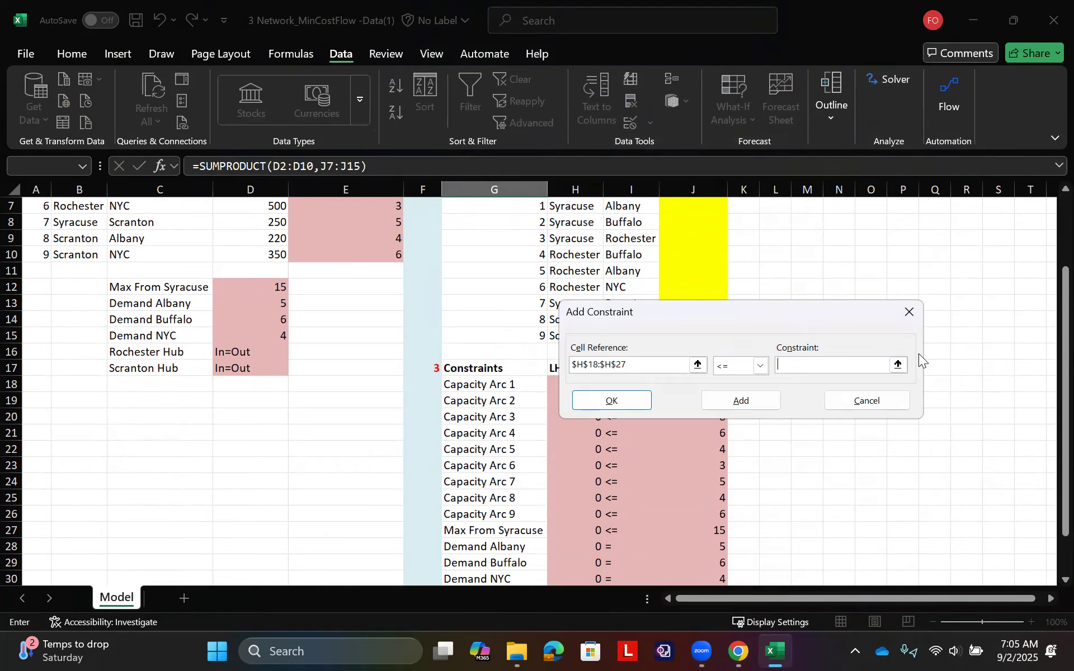
left_click(899, 365)
left_click_drag(715, 384, 720, 528)
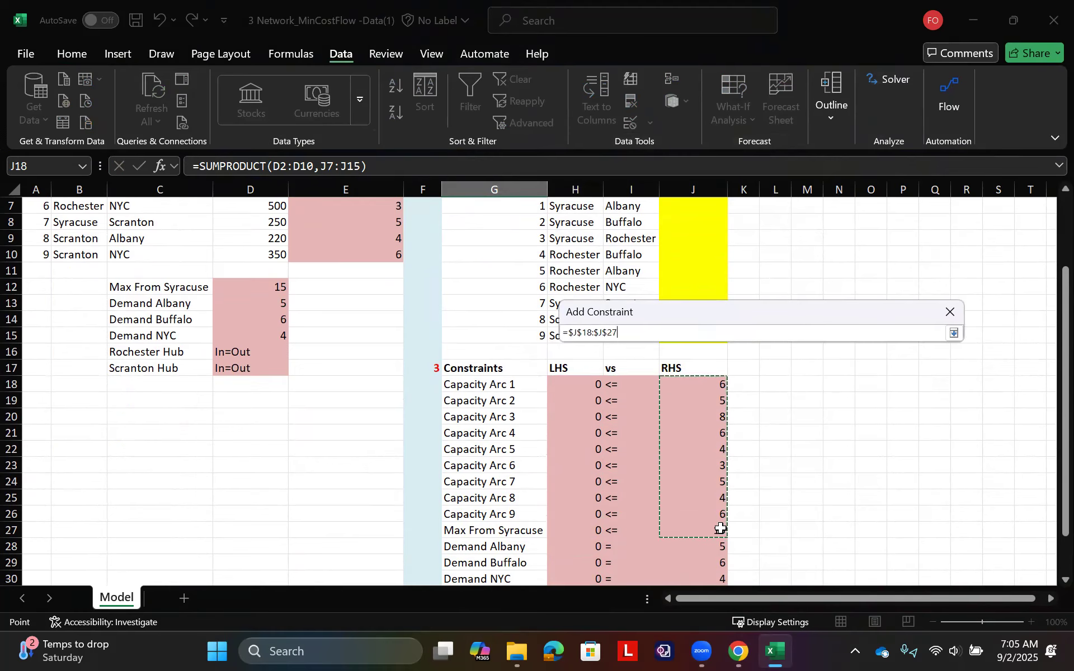
key("Return")
left_click(744, 400)
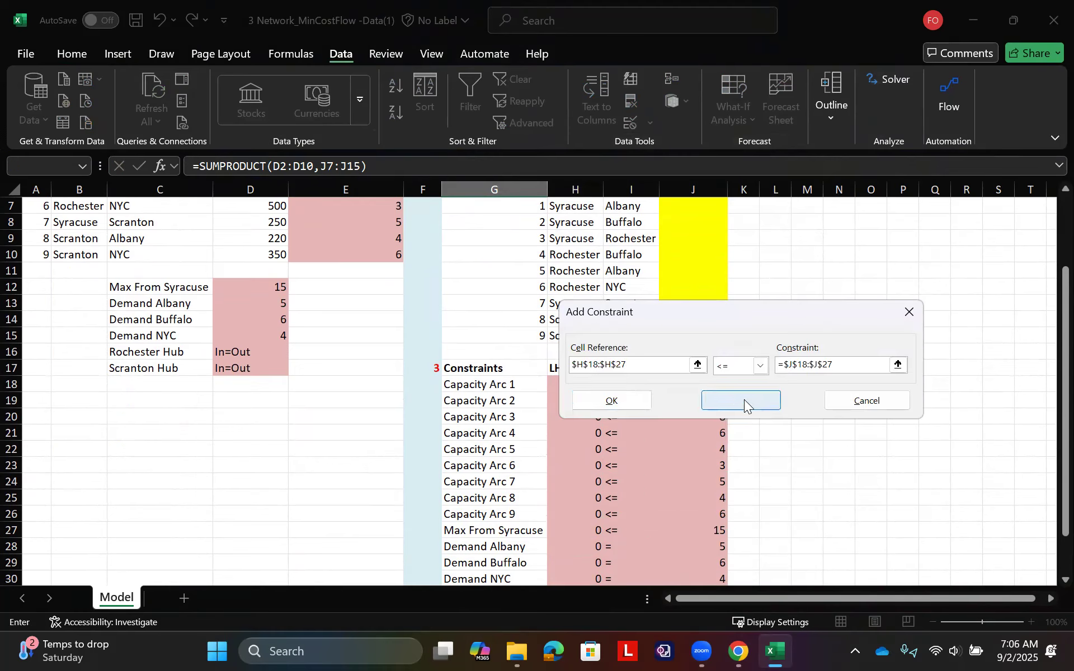
Add the demand and hub constraint $H$28:$H$32 = $J$28:$J$32 and return to the Solver parameters
scroll(664, 539, "down", 2)
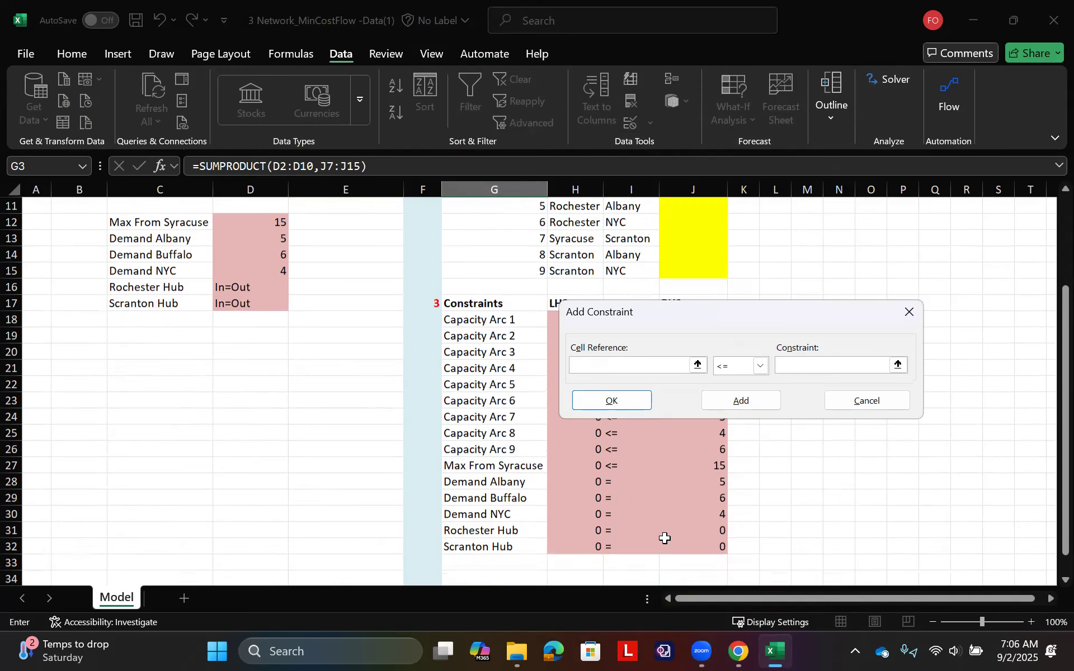
left_click_drag(590, 467, 585, 534)
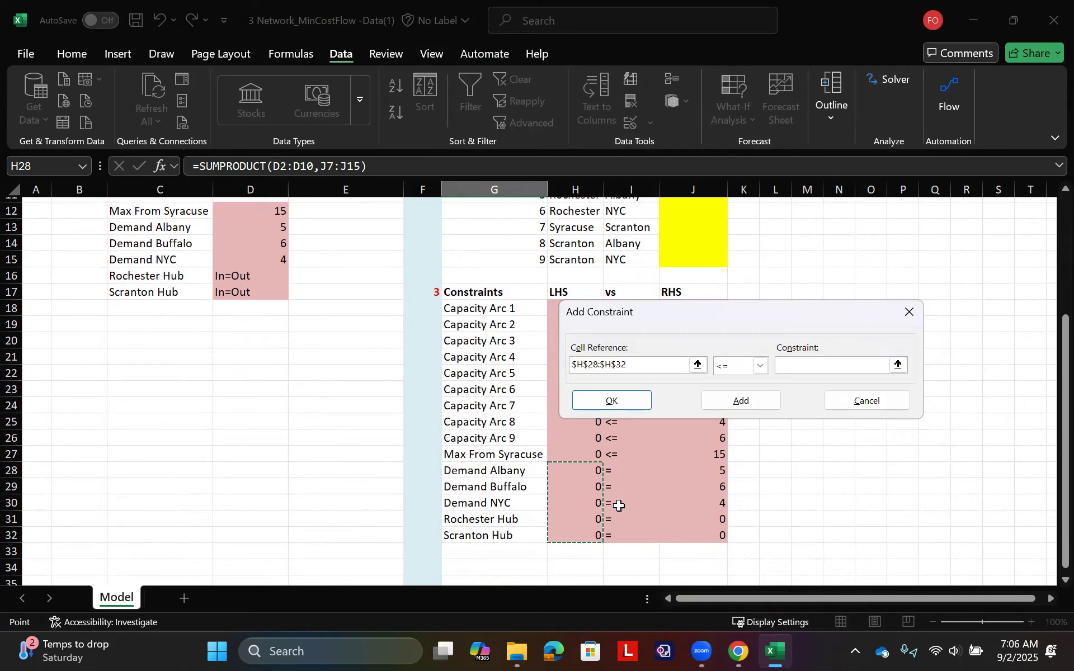
left_click(760, 366)
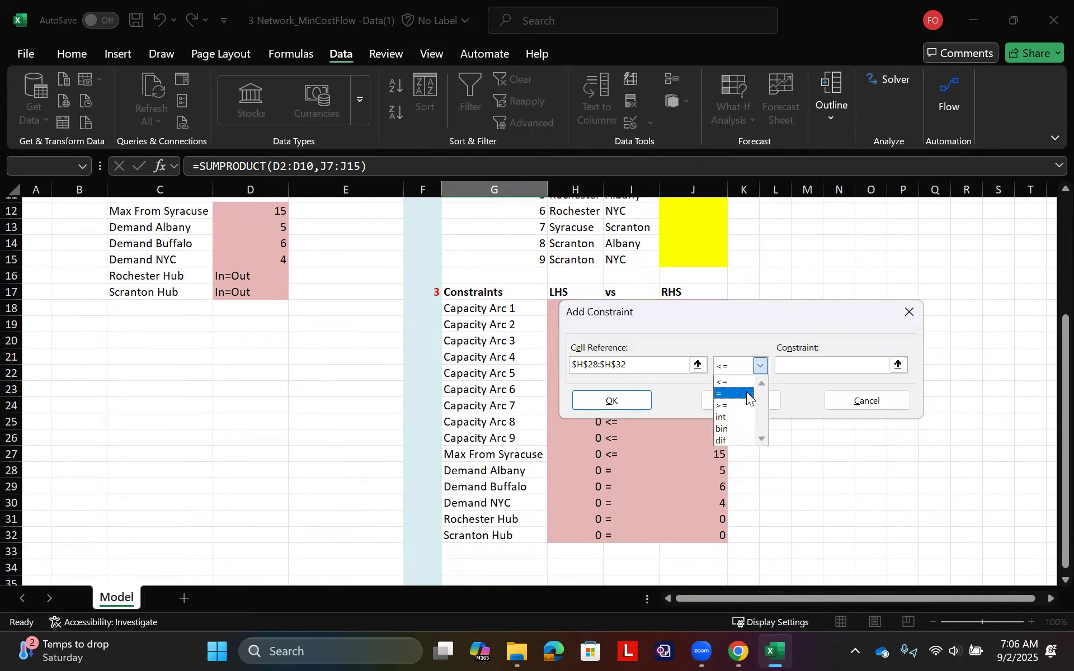
left_click(747, 395)
left_click_drag(720, 473, 718, 533)
left_click(624, 402)
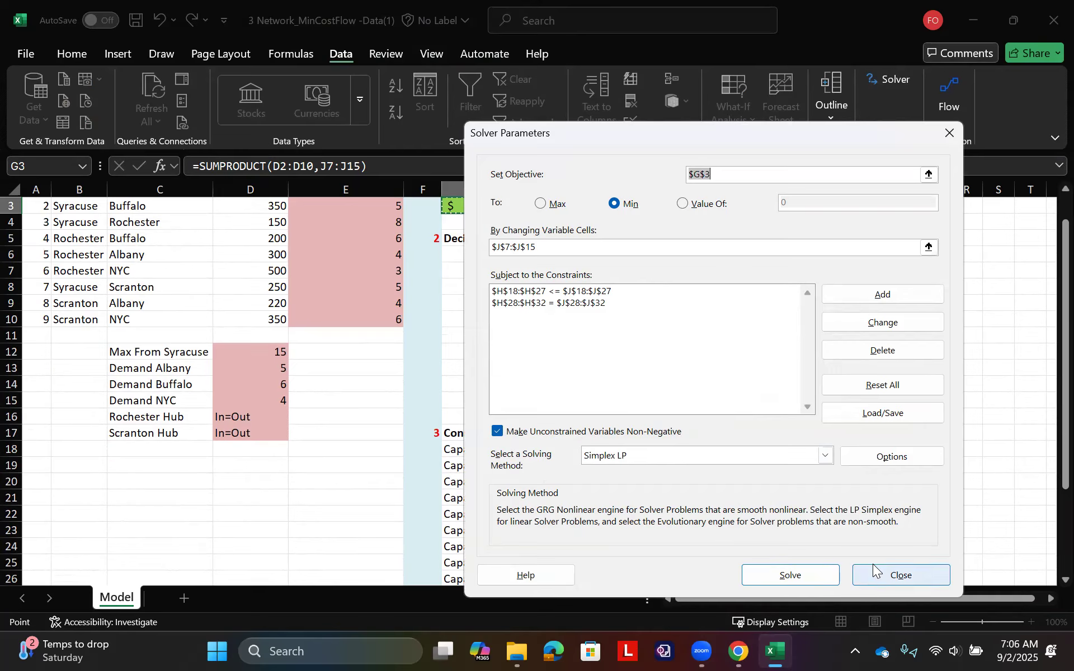
Solve the minimum-cost model with Simplex LP and keep the Solver solution
left_click(803, 572)
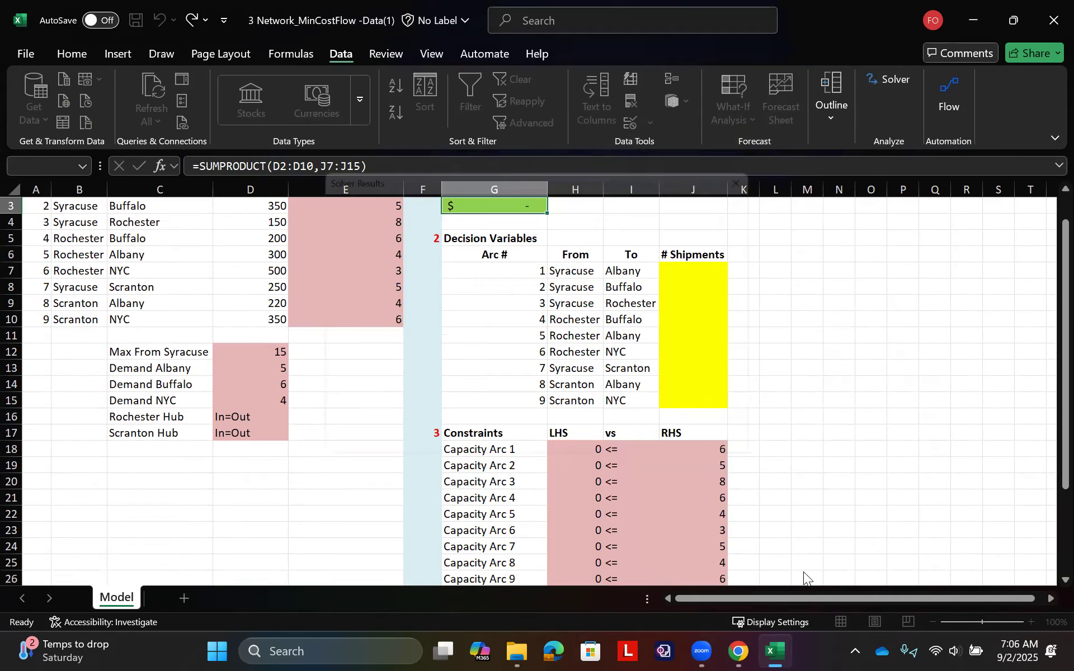
left_click(338, 361)
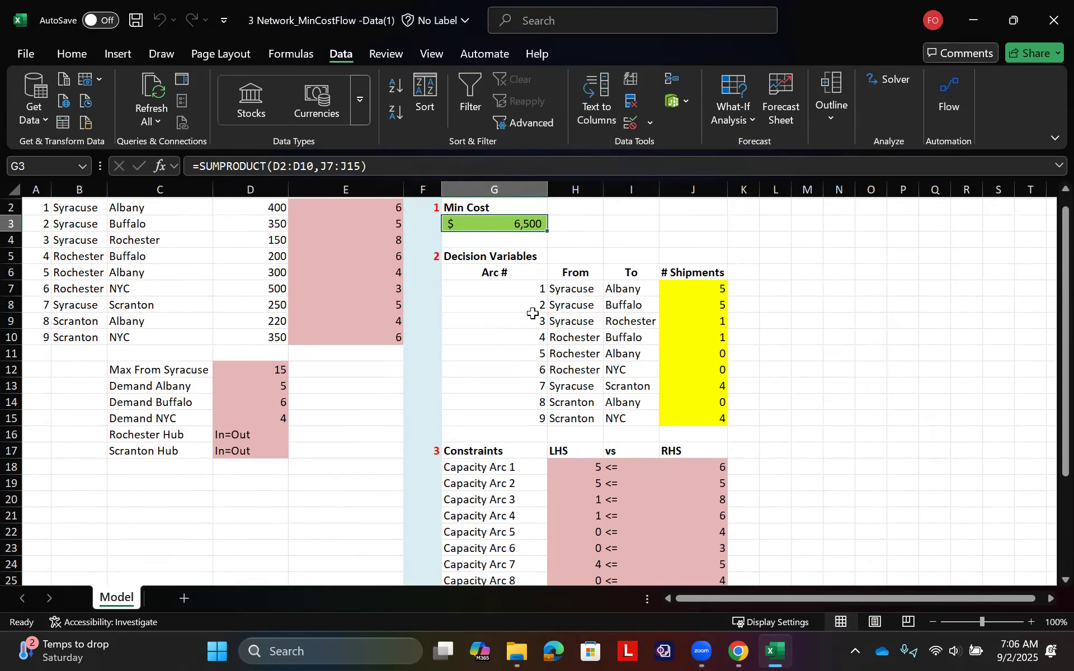
Review the optimal shipments on each used arc in J7:J15 and the Min Cost in G3
left_click(700, 291)
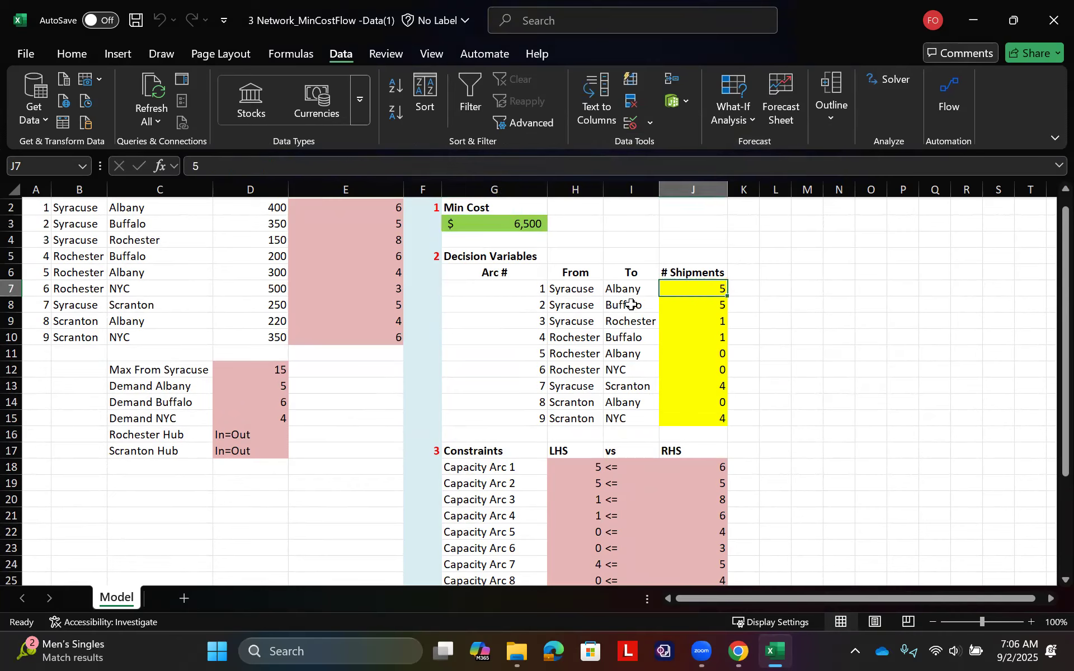
left_click(681, 305)
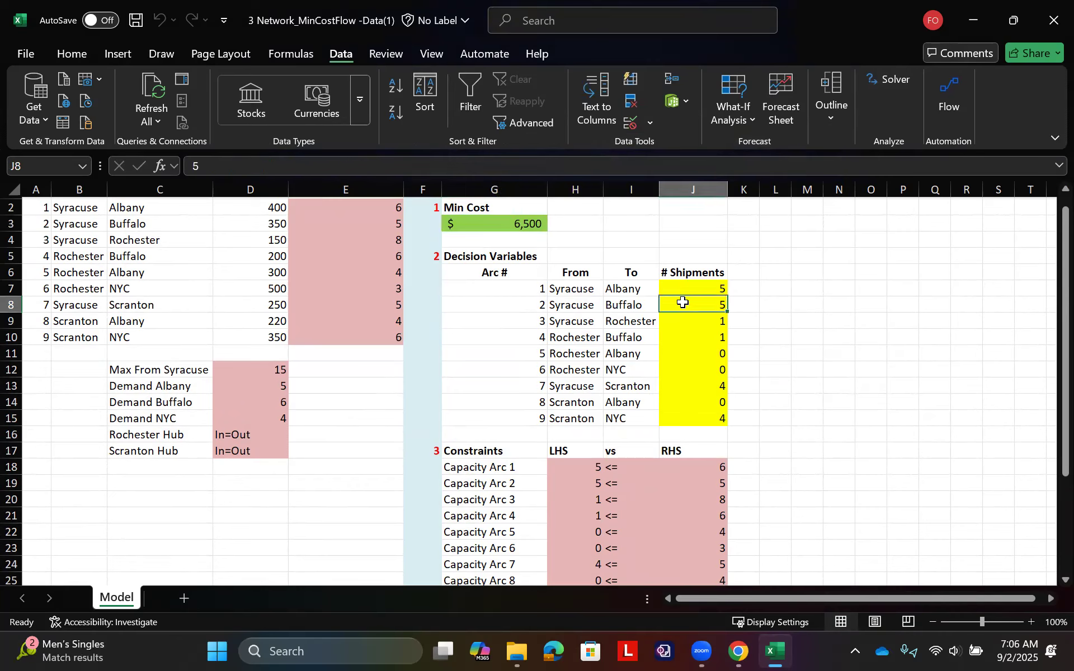
left_click(702, 323)
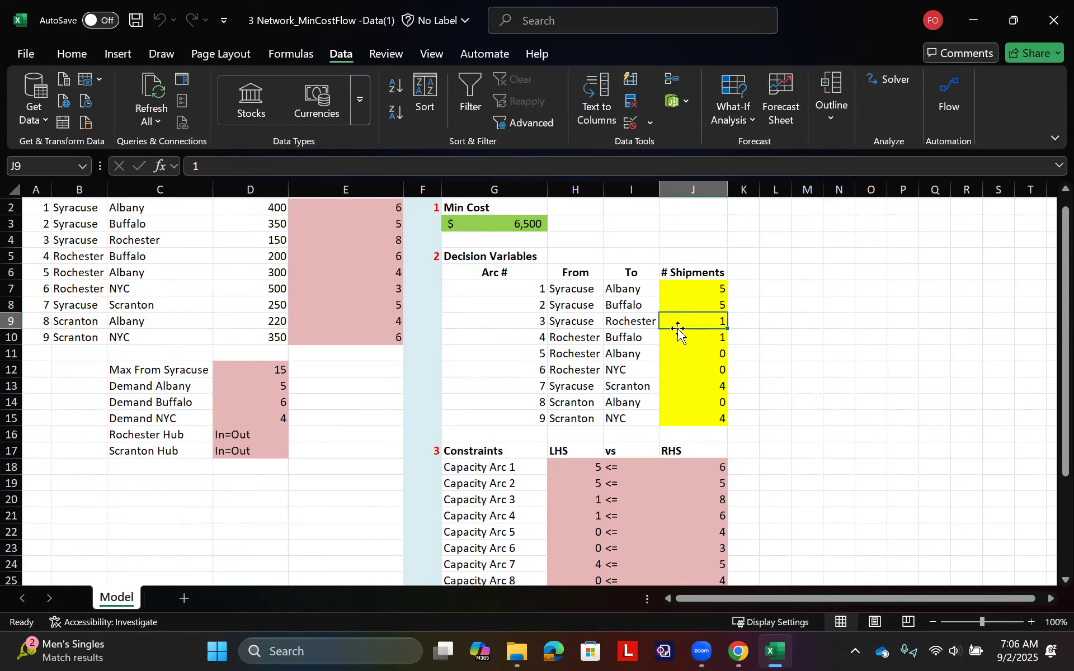
left_click(691, 338)
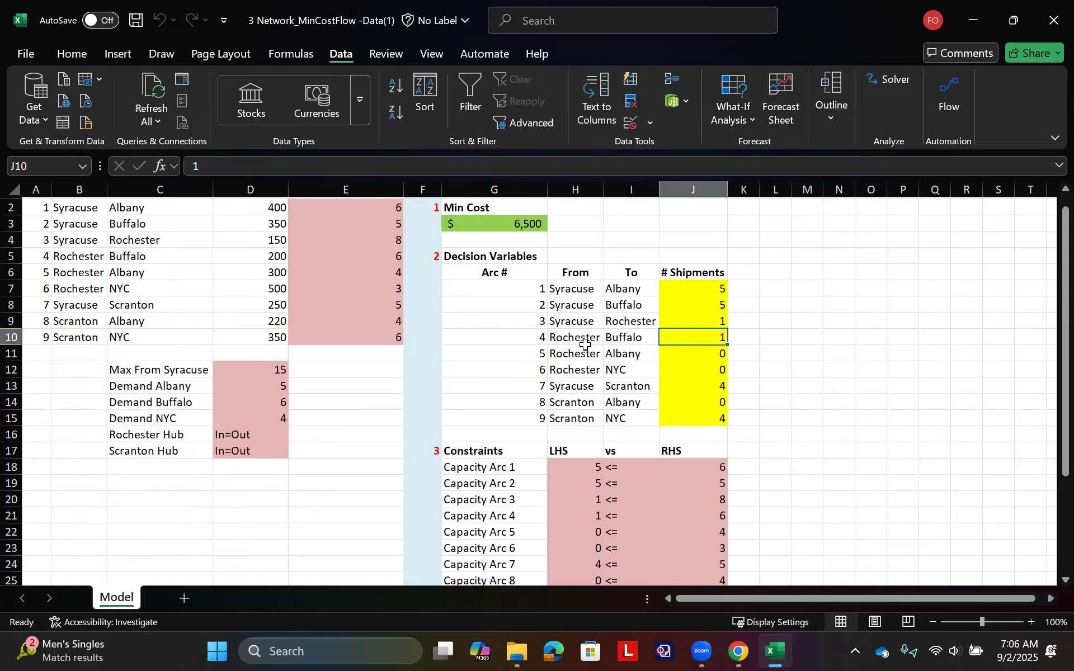
left_click(714, 385)
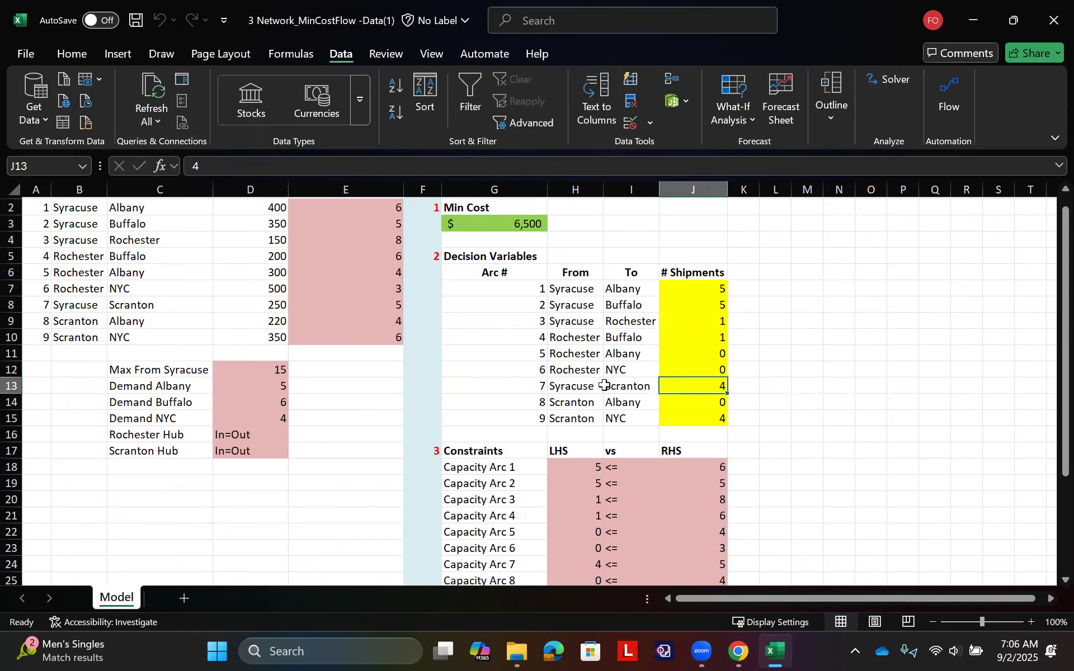
left_click(706, 414)
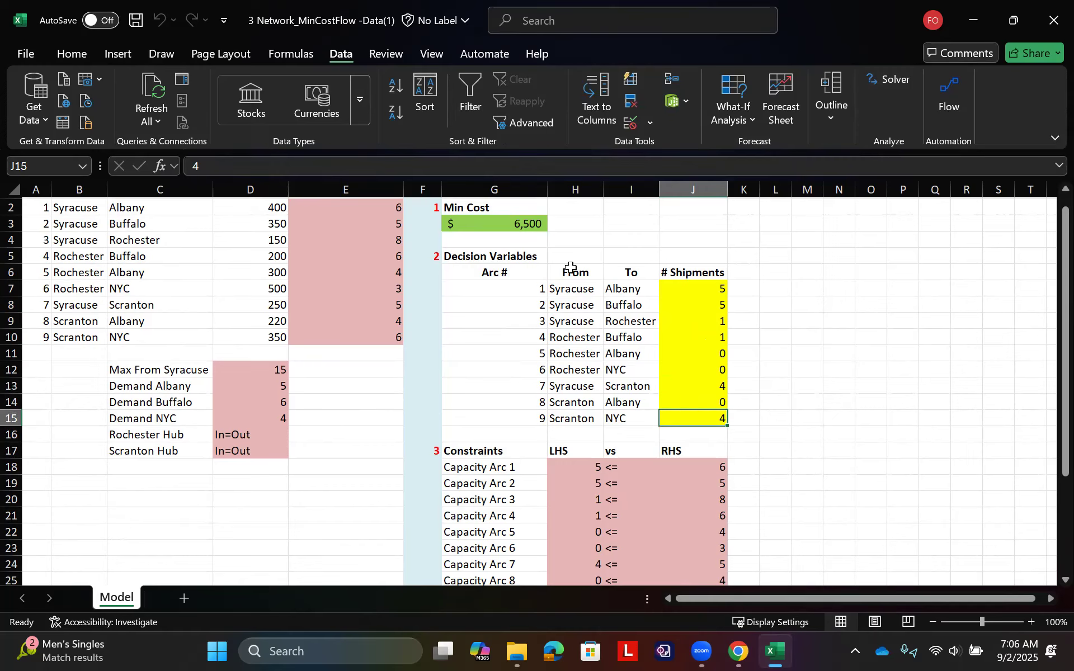
left_click(522, 228)
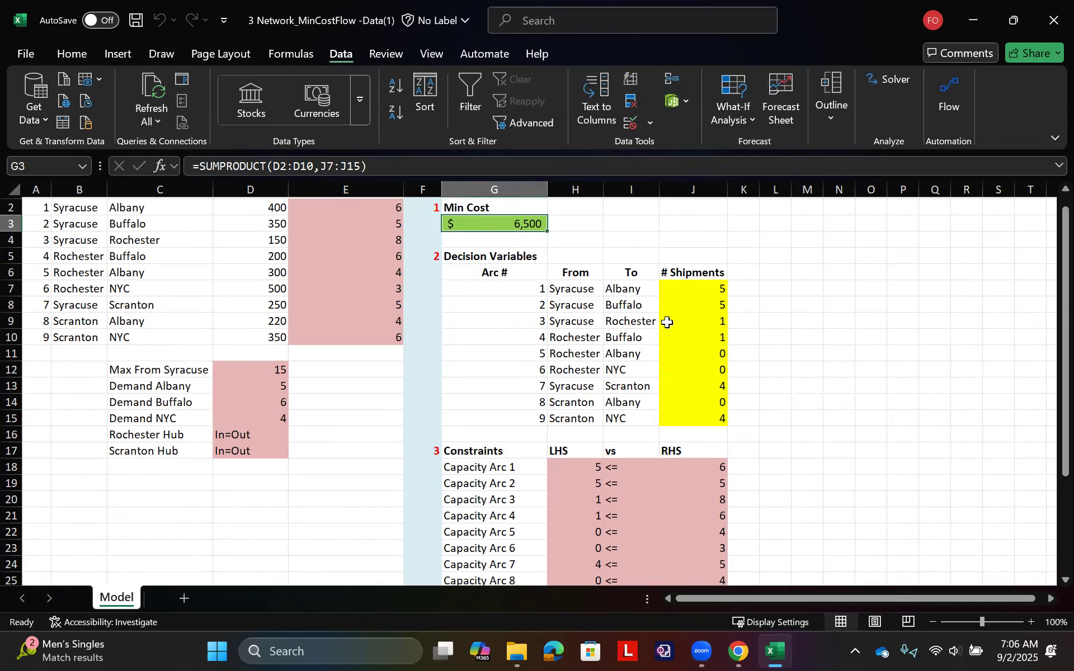
Compare the LHS values in H18:H32 with the RHS values in J18:J32 to check the constraints
scroll(667, 322, "down", 4)
left_click_drag(587, 293, 588, 439)
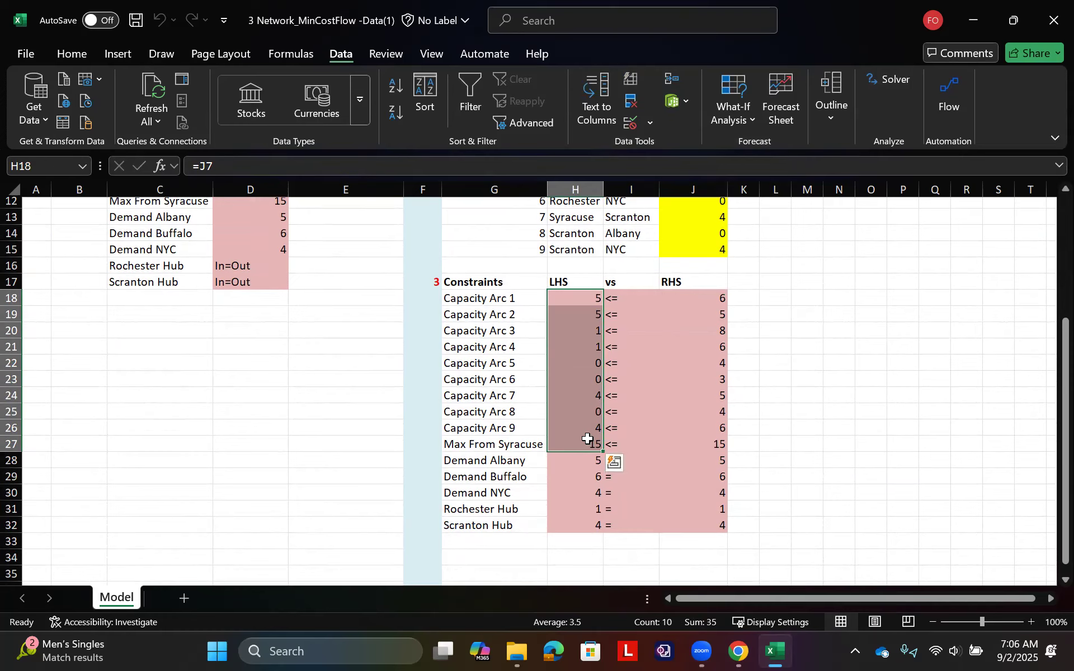
left_click_drag(715, 297, 714, 439)
left_click(586, 463)
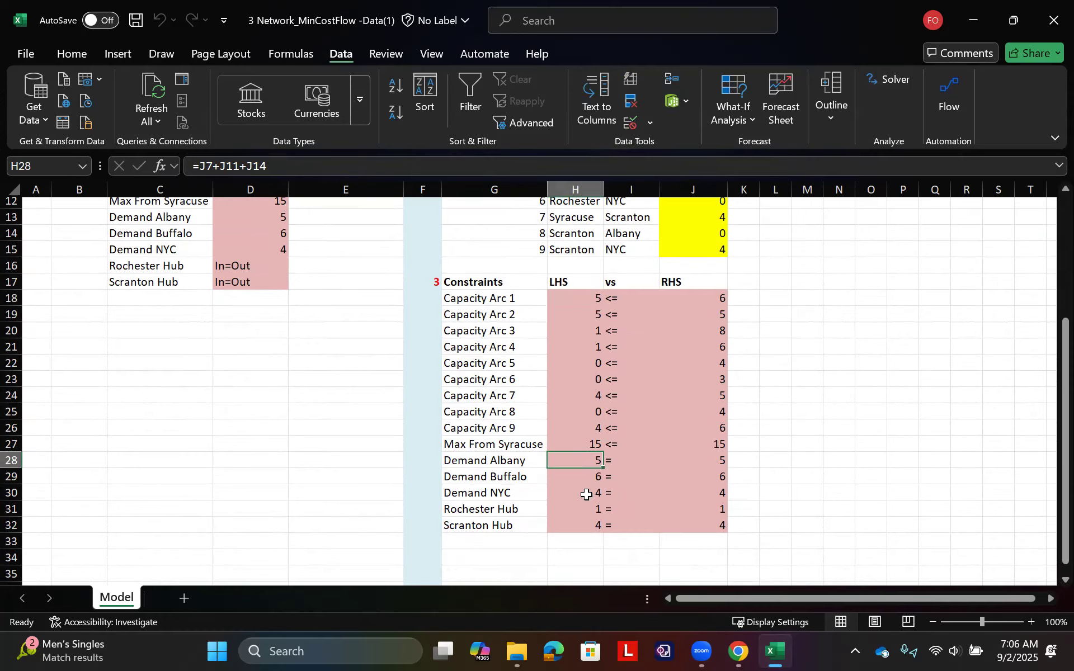
left_click_drag(586, 495, 582, 523)
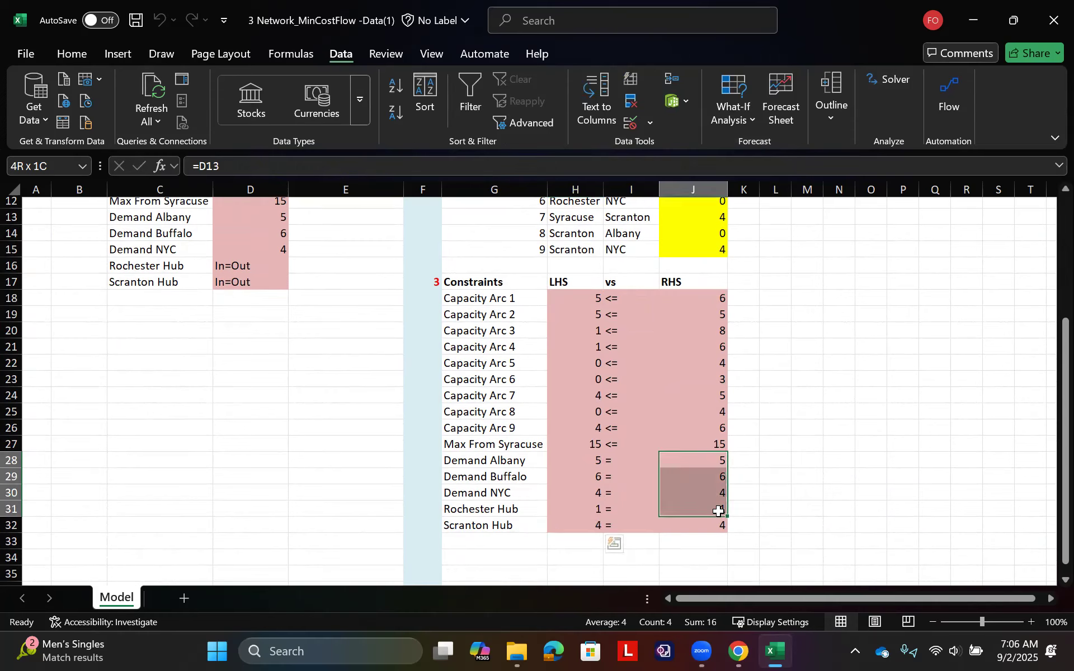